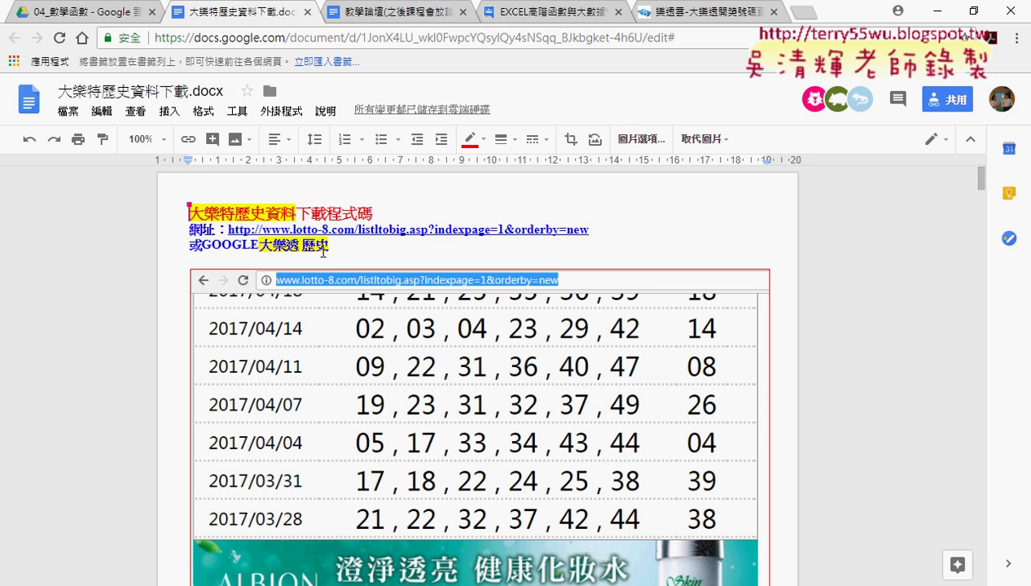
# Open the lotto-8.com link under 大樂透 歷史 in a new tab, then return to the tutorial document
pyautogui.moveTo(332, 245); pyautogui.dragTo(262, 248)
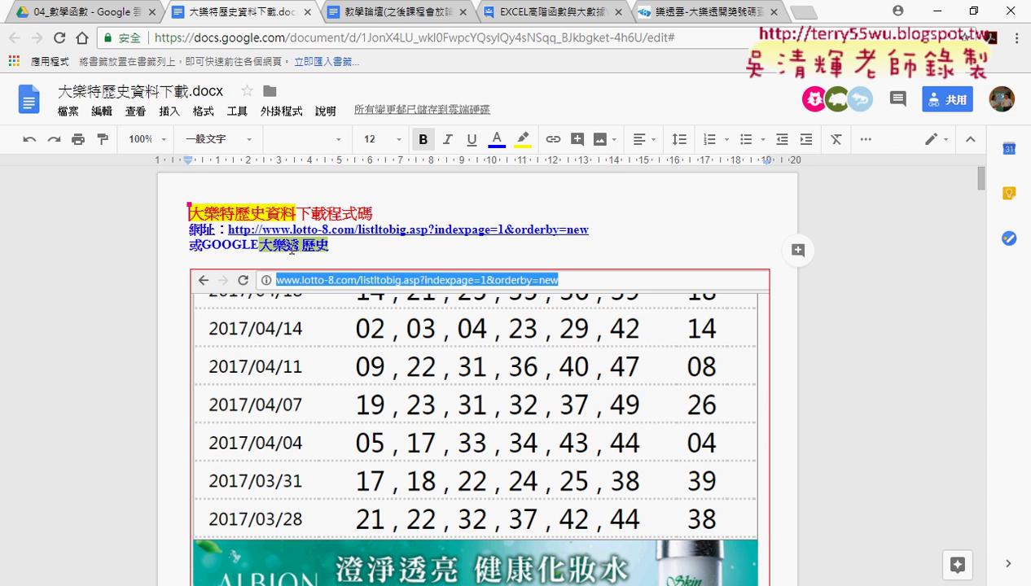
pyautogui.click(382, 228)
pyautogui.click(390, 259)
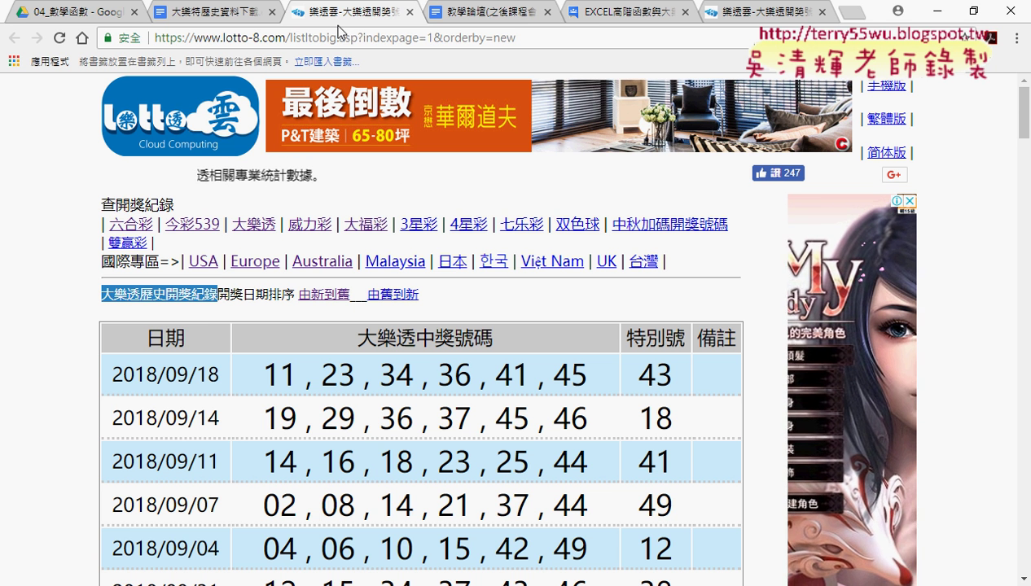
pyautogui.click(174, 11)
pyautogui.scroll(-1, 591, 269)
pyautogui.scroll(-2, 591, 269)
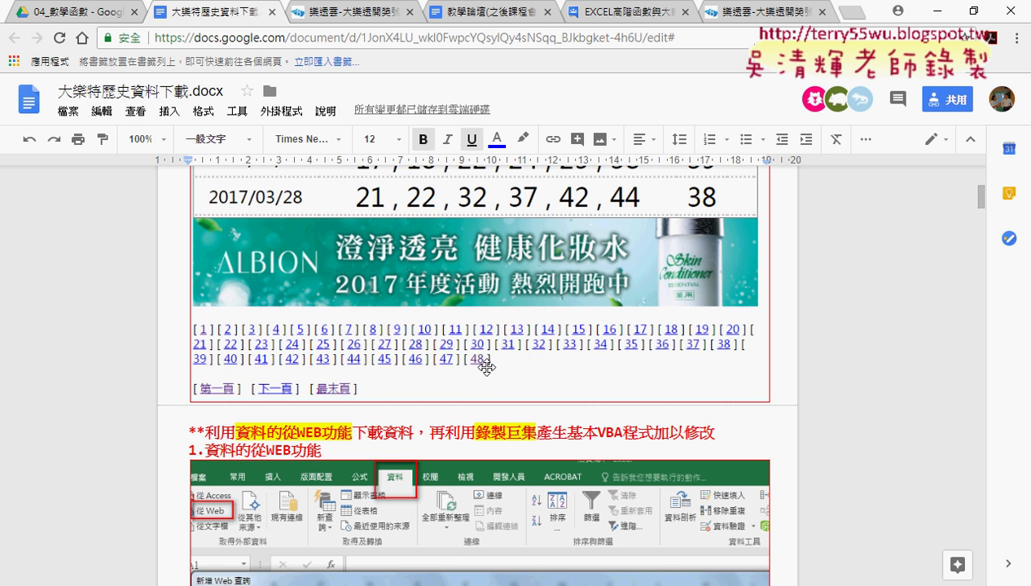
pyautogui.scroll(-3, 507, 367)
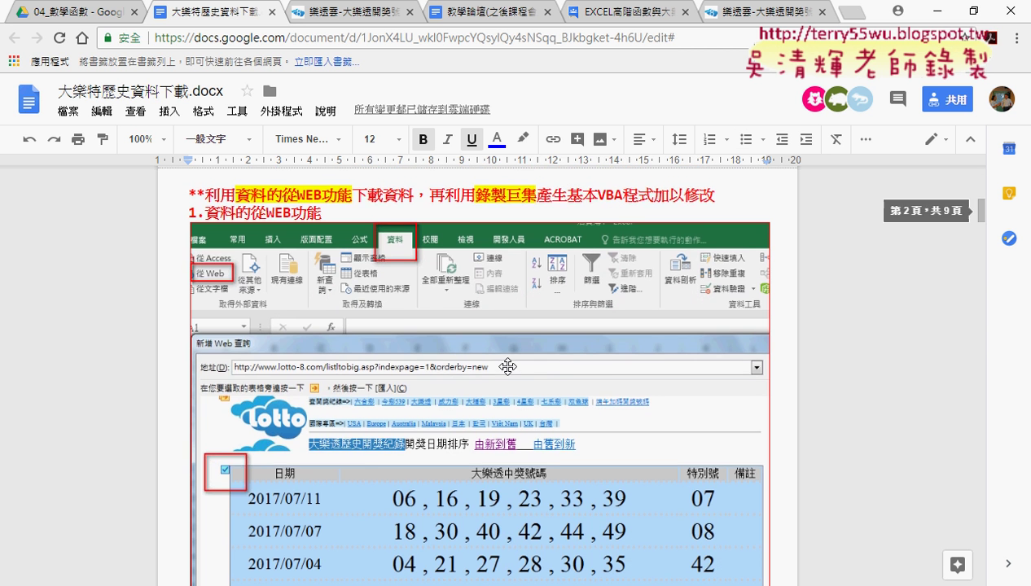
pyautogui.scroll(2, 228, 243)
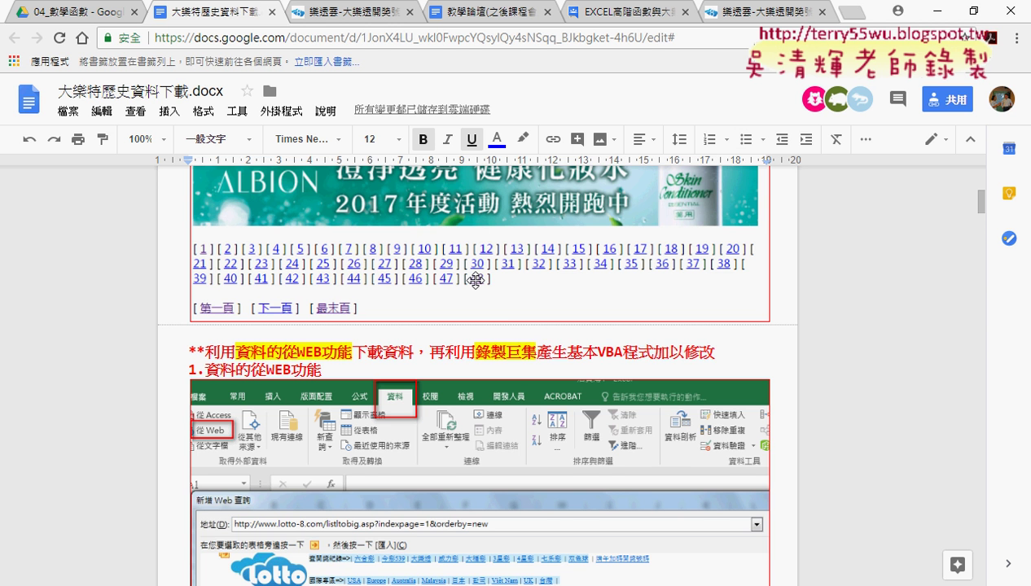
pyautogui.scroll(-3, 506, 318)
pyautogui.scroll(1, 506, 317)
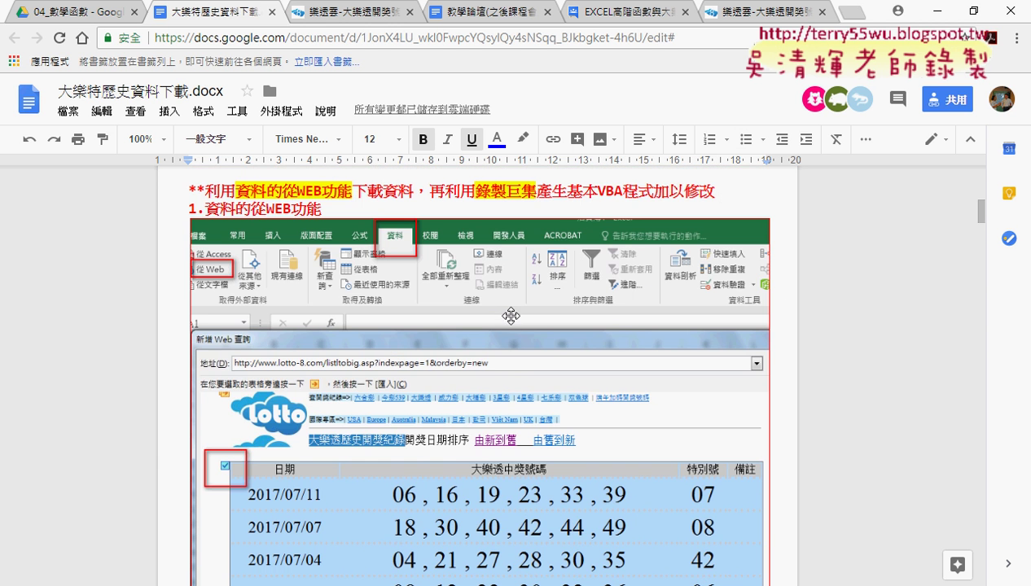
pyautogui.moveTo(476, 190); pyautogui.dragTo(538, 189)
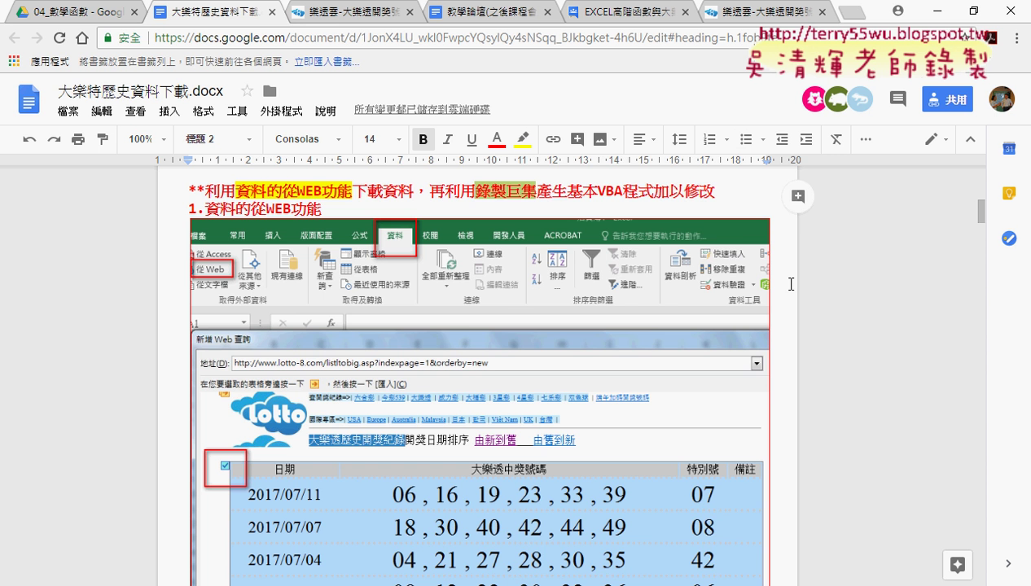
pyautogui.scroll(-2, 794, 286)
pyautogui.scroll(-4, 793, 286)
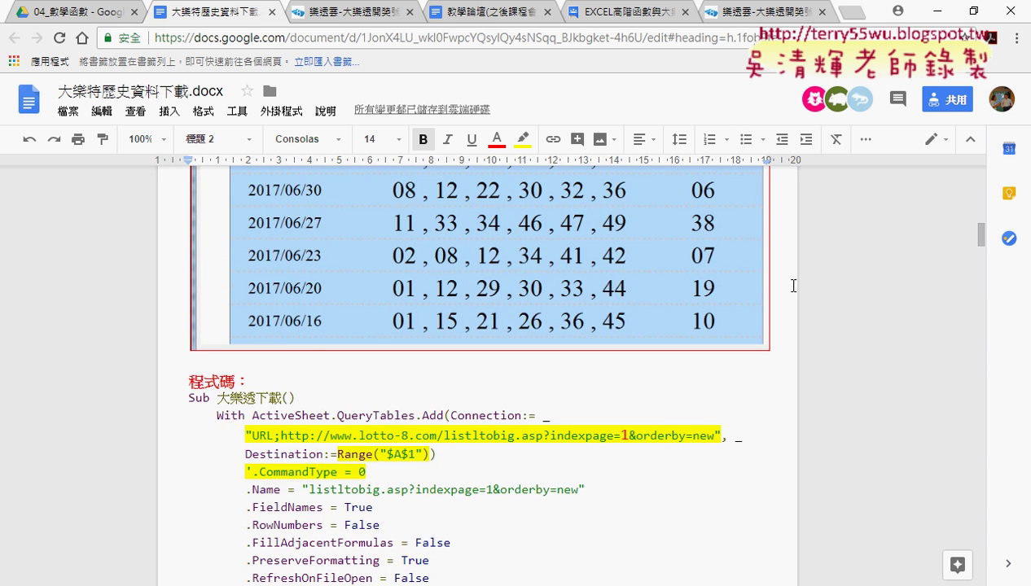
pyautogui.scroll(-3, 794, 286)
pyautogui.scroll(1, 793, 286)
pyautogui.scroll(-3, 794, 286)
pyautogui.scroll(-3, 794, 286)
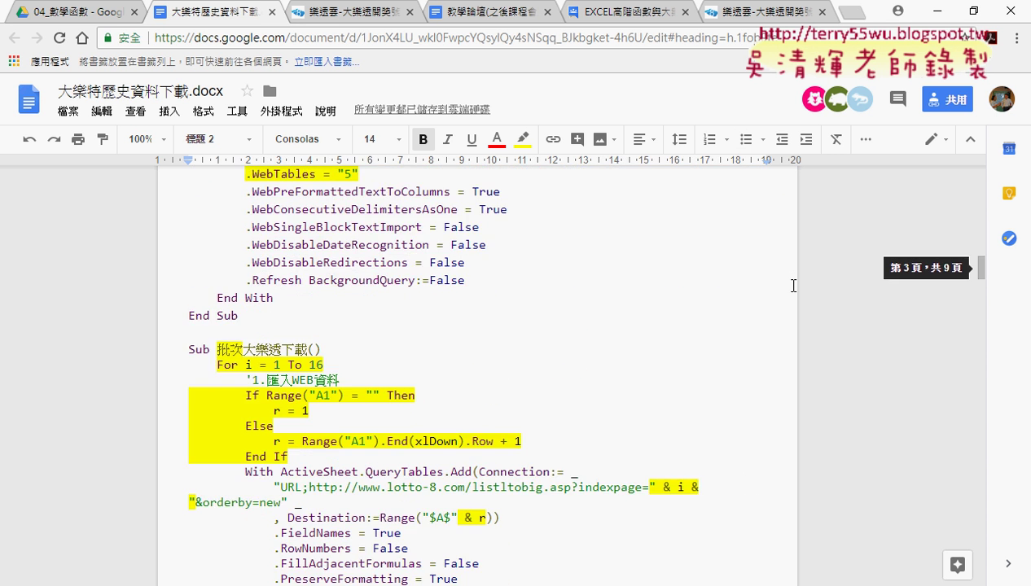
pyautogui.scroll(-2, 682, 286)
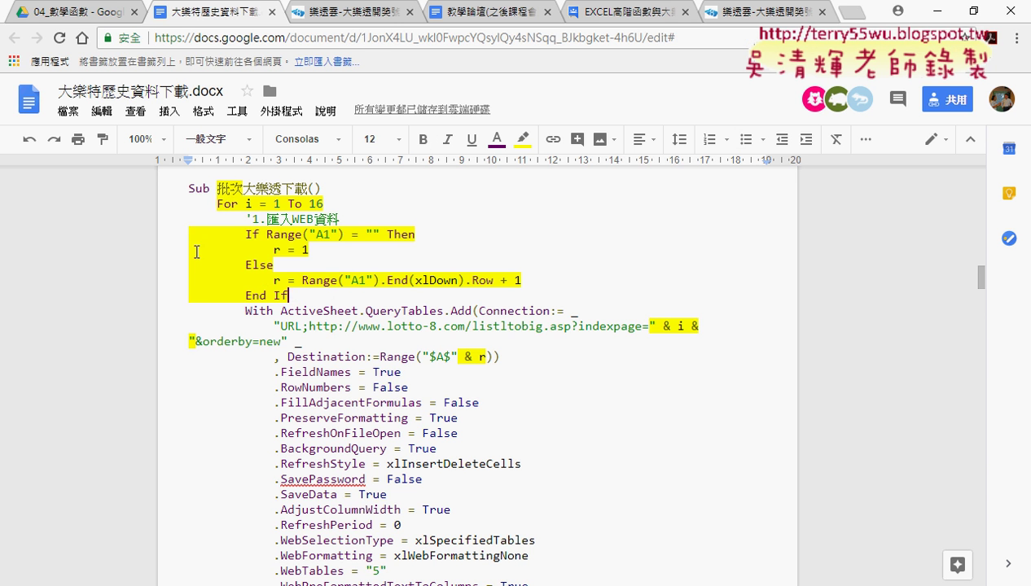
pyautogui.moveTo(187, 233)
pyautogui.mouseDown()
pyautogui.moveTo(348, 277)
pyautogui.moveTo(217, 204)
pyautogui.mouseUp()
pyautogui.moveTo(297, 302); pyautogui.dragTo(183, 232)
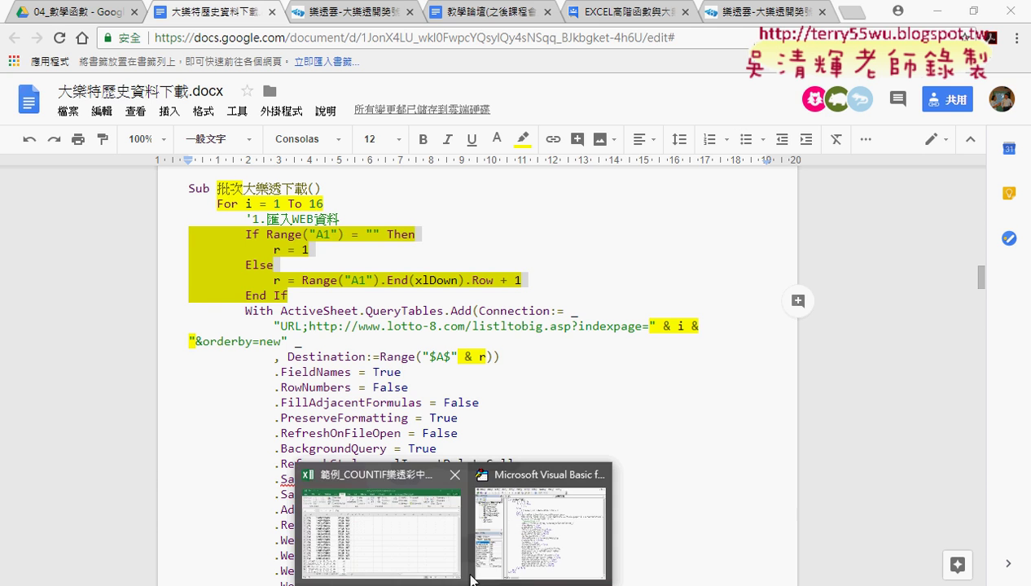
# In the Excel workbook, delete the repeated header rows 2–16 below row 1
pyautogui.click(424, 542)
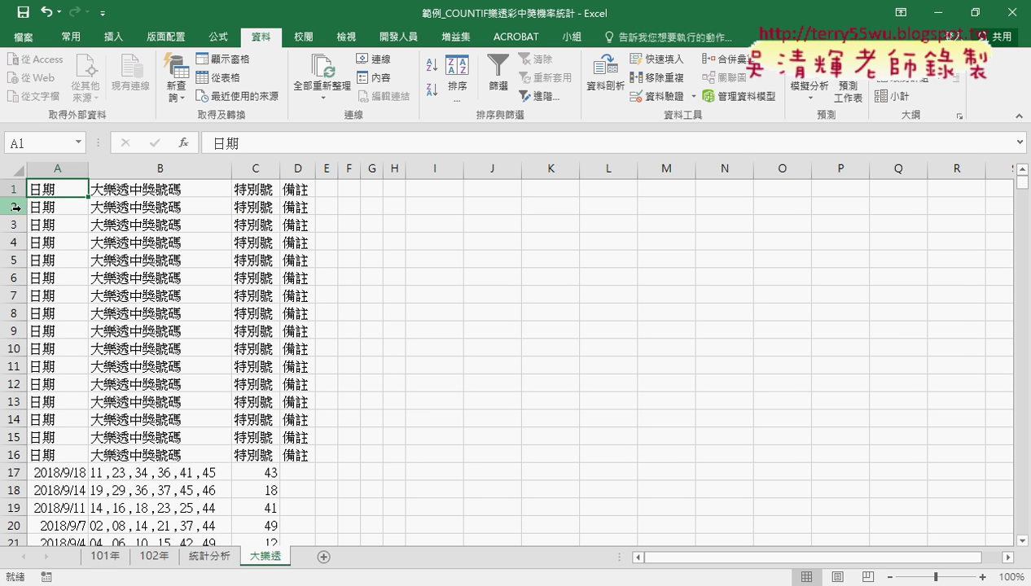
pyautogui.moveTo(13, 207); pyautogui.dragTo(16, 456)
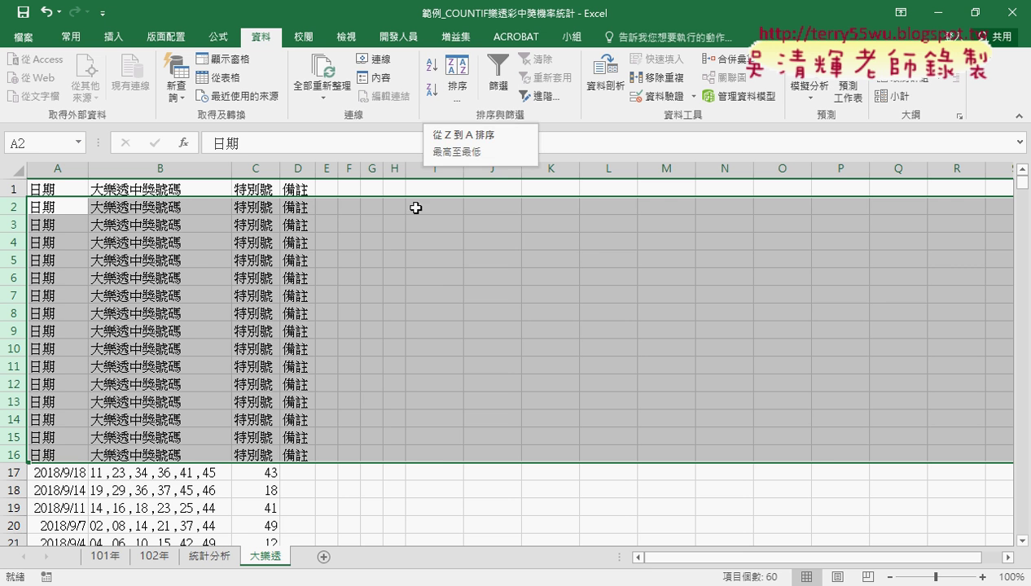
pyautogui.rightClick(390, 261)
pyautogui.click(432, 394)
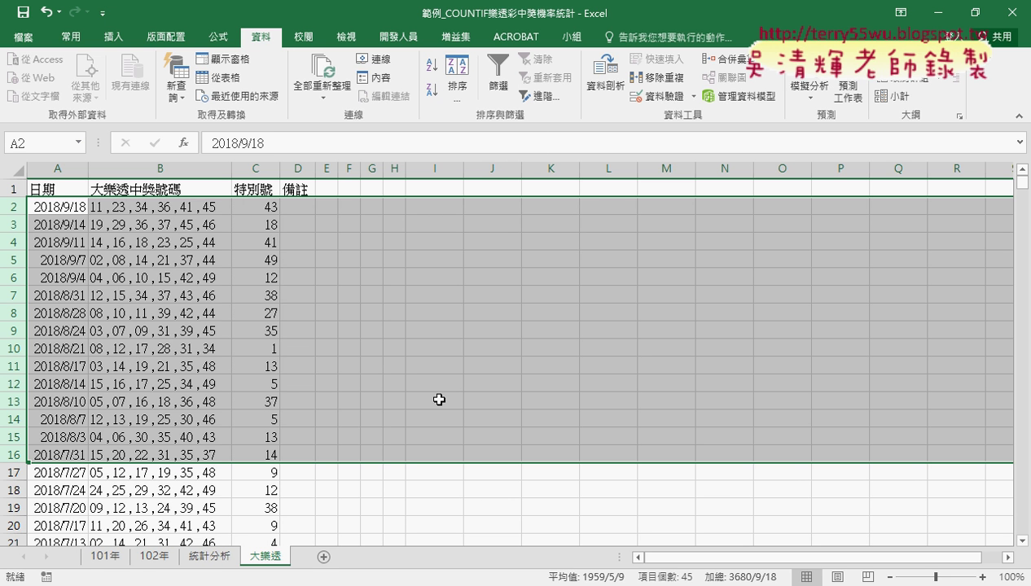
# Replace D1's 備註 label with 1 and fill the series 1–6 across D1:I1
pyautogui.click(300, 189)
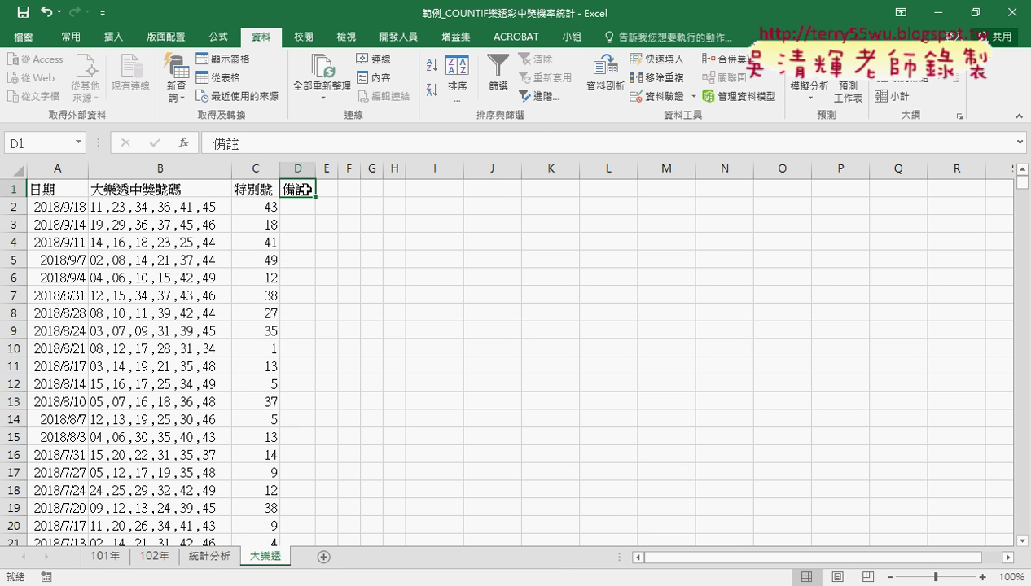
pyautogui.write('1')
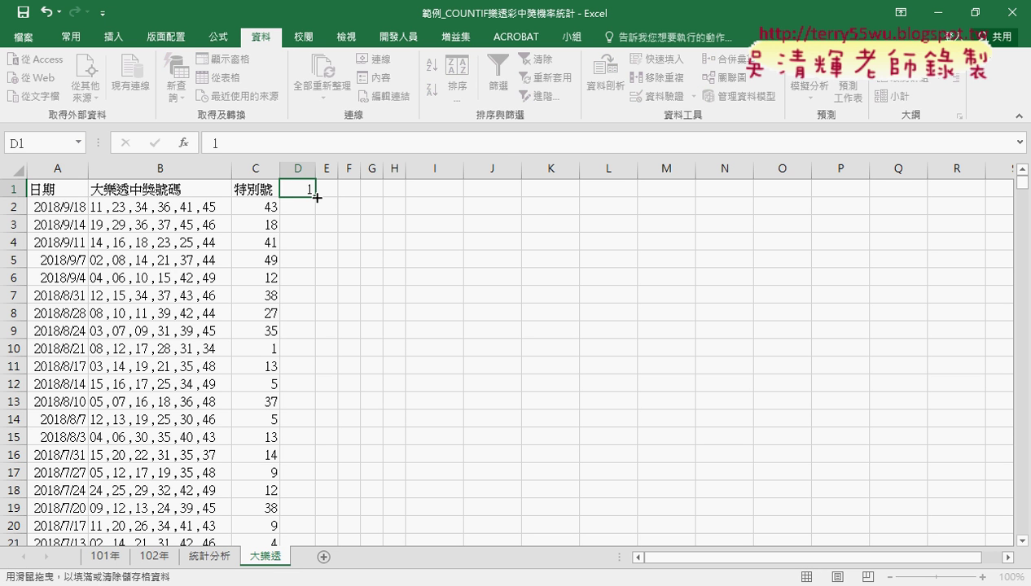
pyautogui.hotkey('ctrl', 'Return')
pyautogui.moveTo(315, 197); pyautogui.dragTo(466, 198)
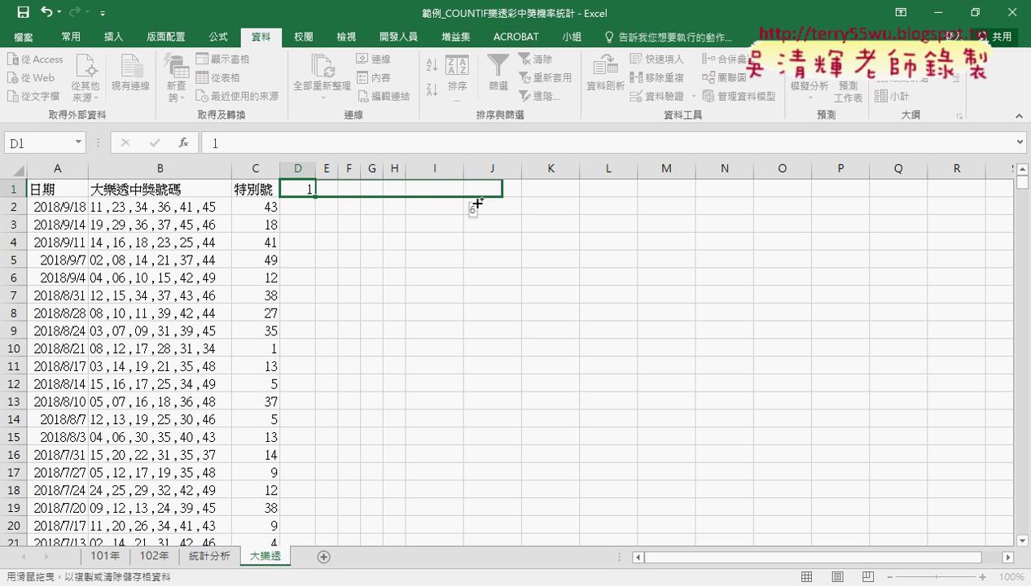
# Select the winning-numbers column from B2 down to the last draw
pyautogui.click(143, 208)
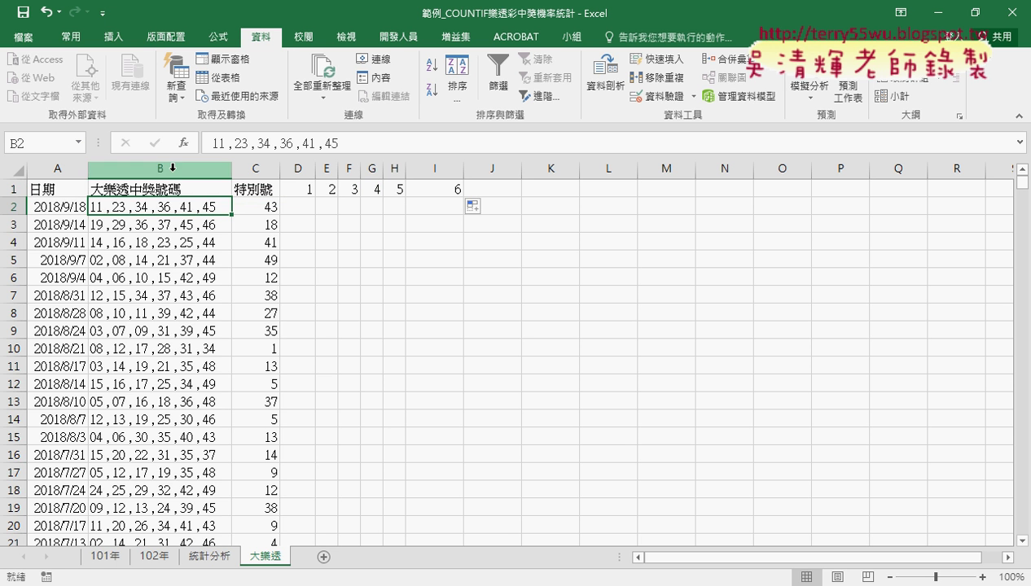
pyautogui.click(173, 168)
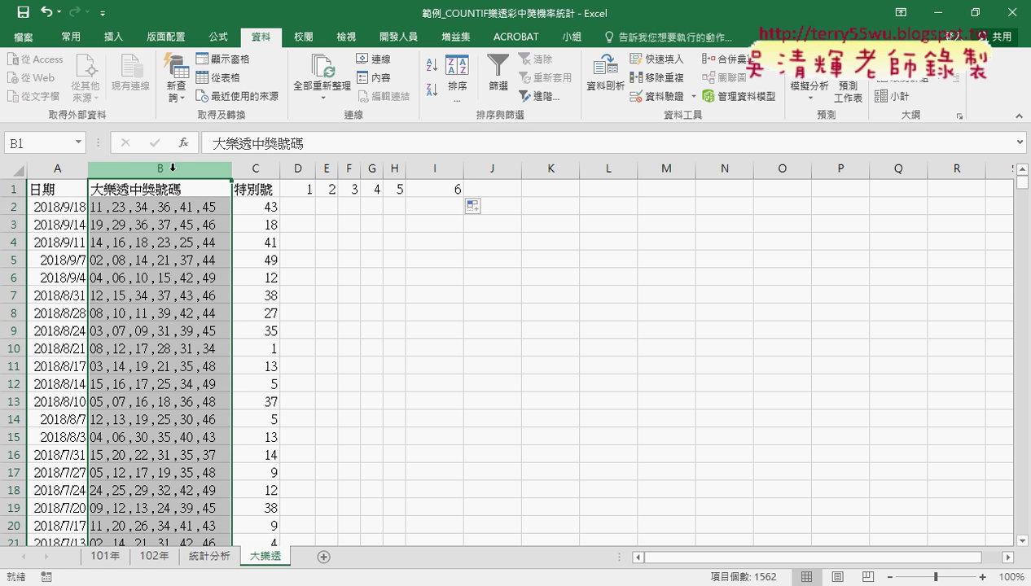
pyautogui.click(169, 206)
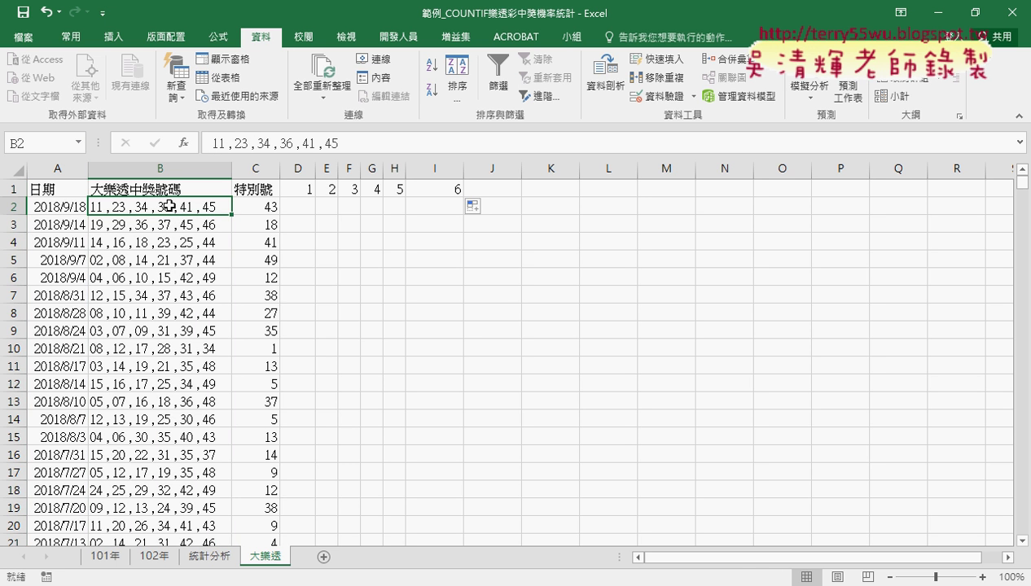
pyautogui.hotkey('ctrl', 'shift', 'Down')
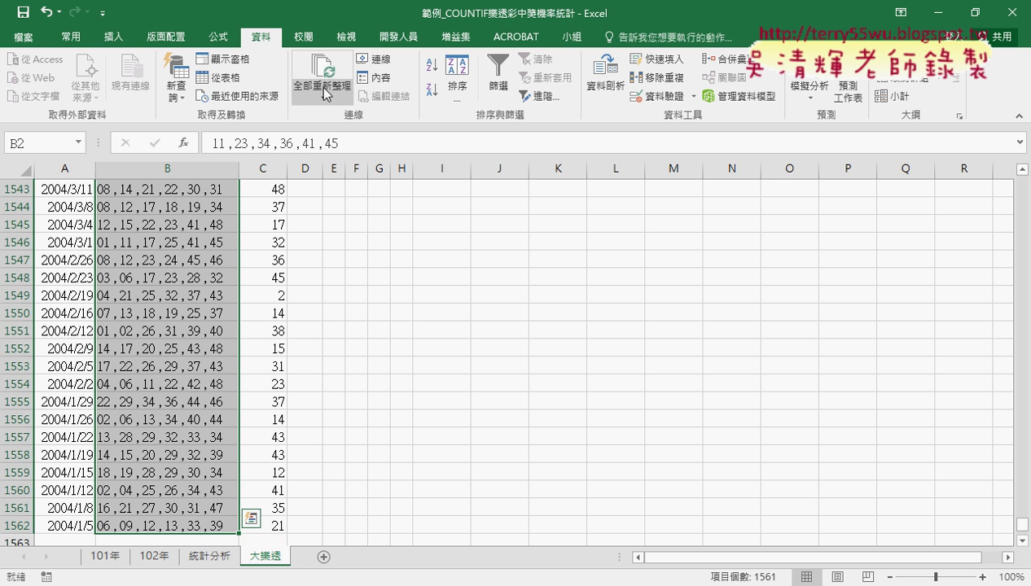
# Split column B's numbers by comma with 資料剖析 into D2 onward, then select column B for removal
pyautogui.click(609, 94)
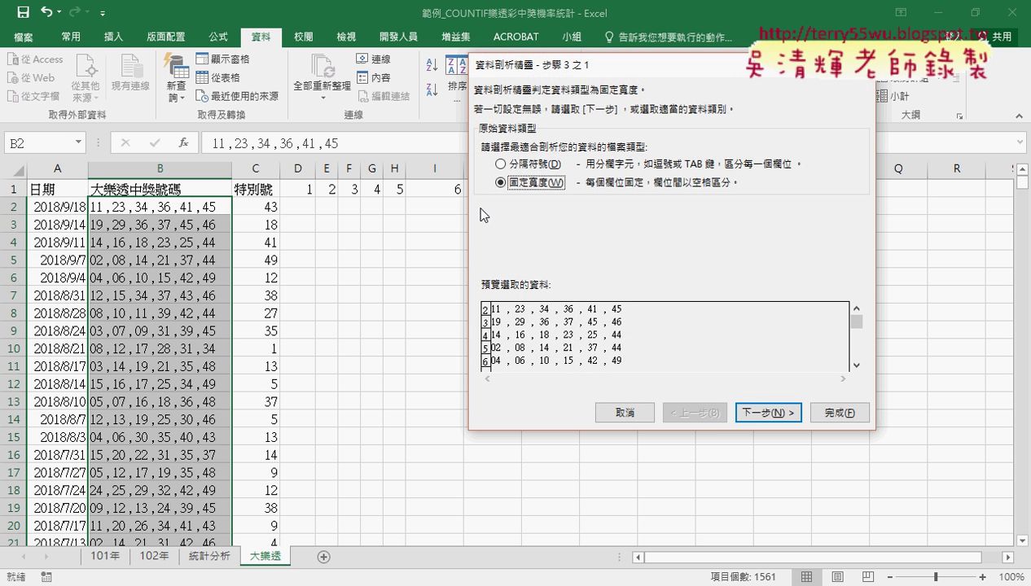
pyautogui.click(495, 162)
pyautogui.click(758, 414)
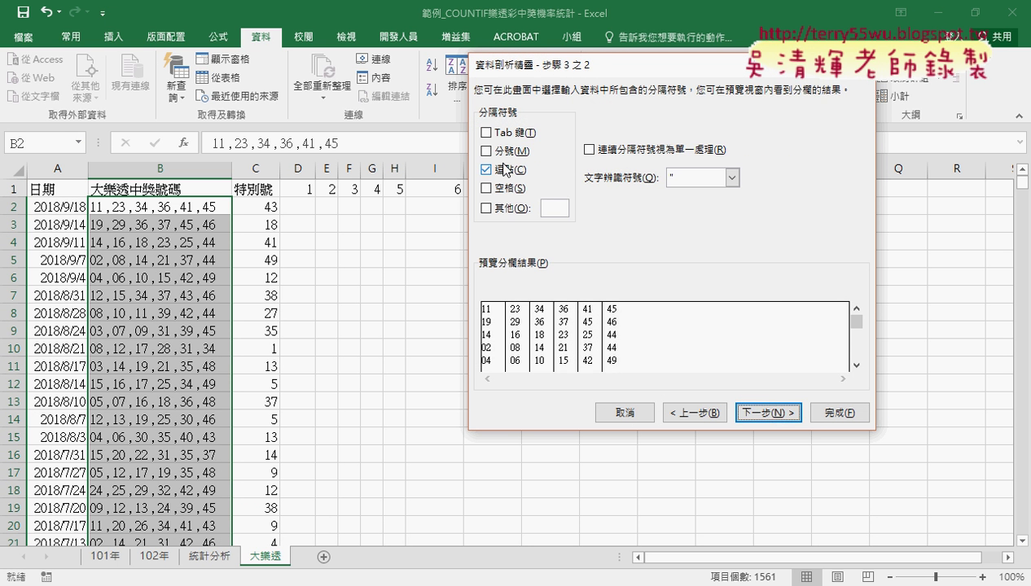
pyautogui.click(757, 414)
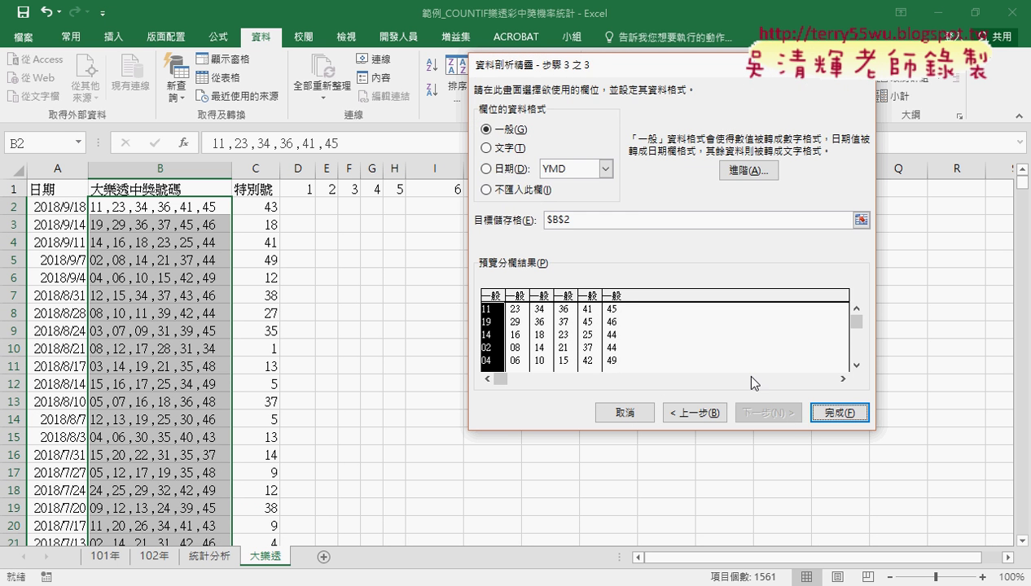
pyautogui.click(303, 207)
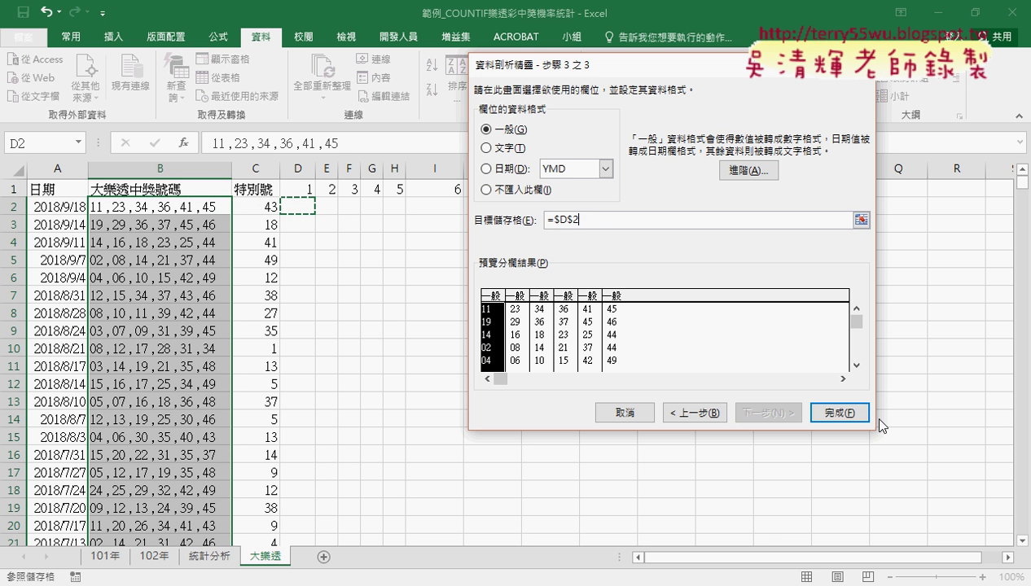
pyautogui.click(840, 413)
pyautogui.click(189, 166)
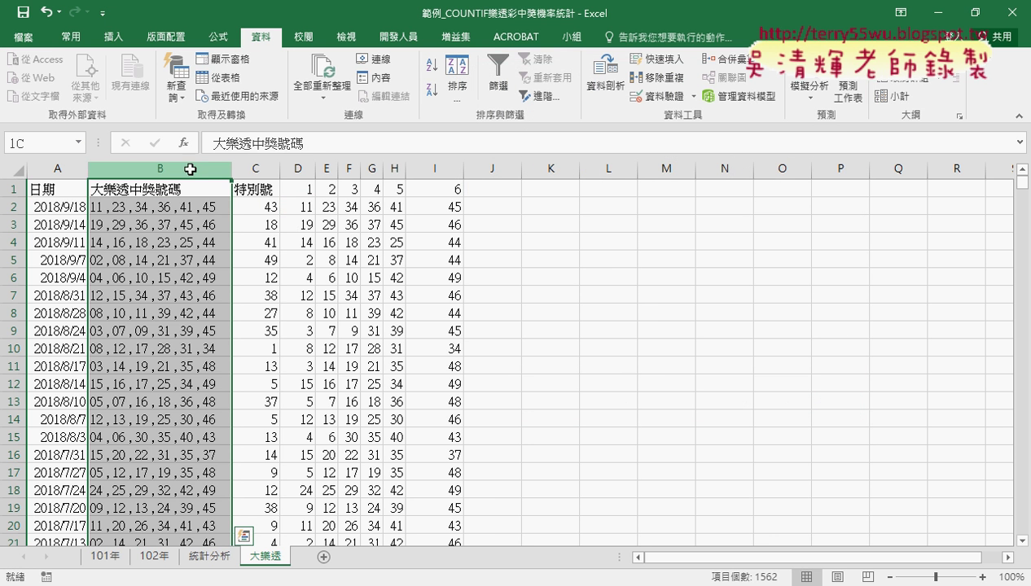
pyautogui.rightClick(171, 244)
# Delete the original combined-numbers column B and auto-fit columns A through H to their contents
pyautogui.click(215, 376)
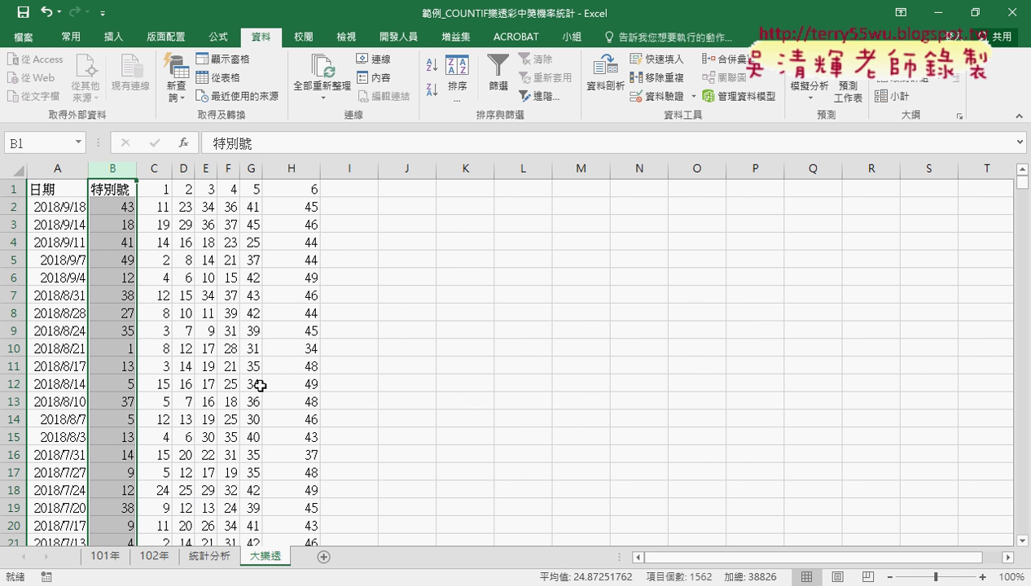
pyautogui.moveTo(57, 169); pyautogui.dragTo(292, 169)
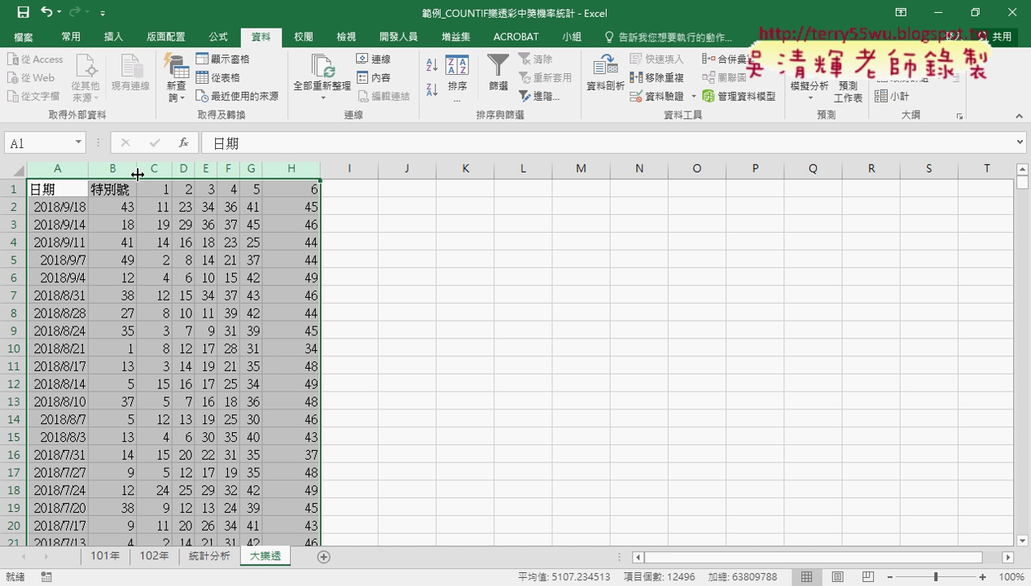
pyautogui.click(71, 36)
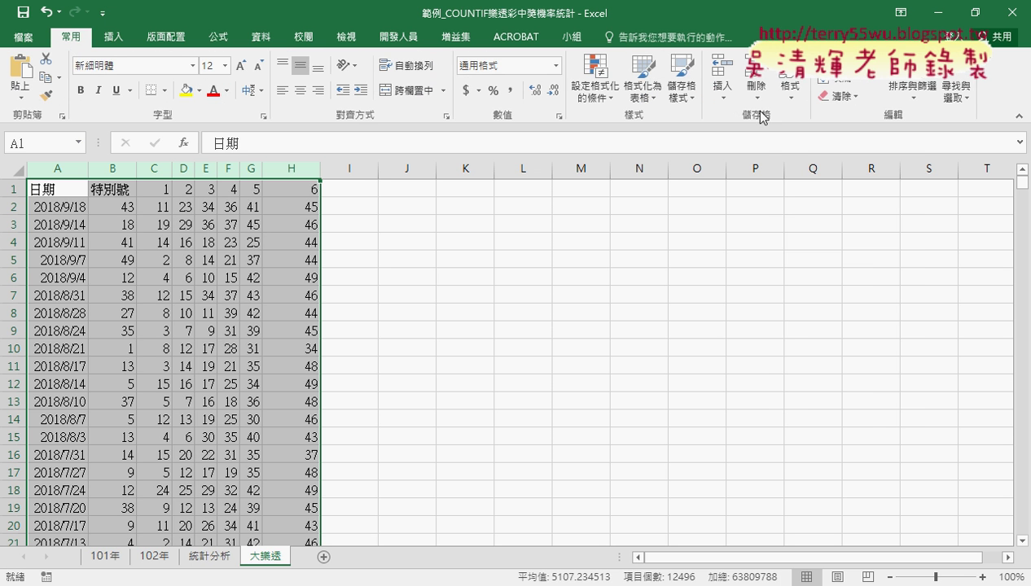
pyautogui.click(789, 88)
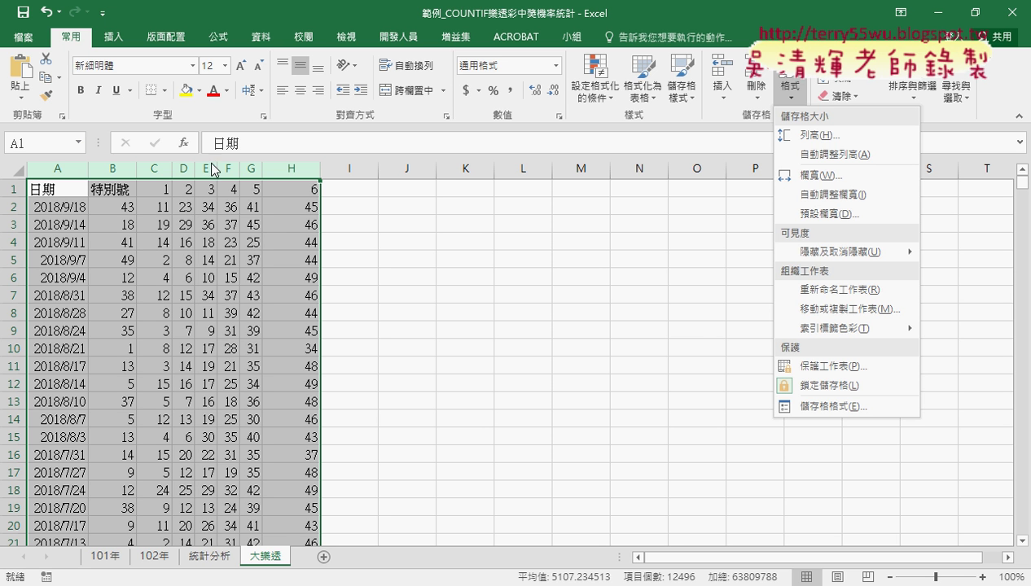
pyautogui.click(62, 169)
pyautogui.moveTo(62, 169); pyautogui.dragTo(294, 172)
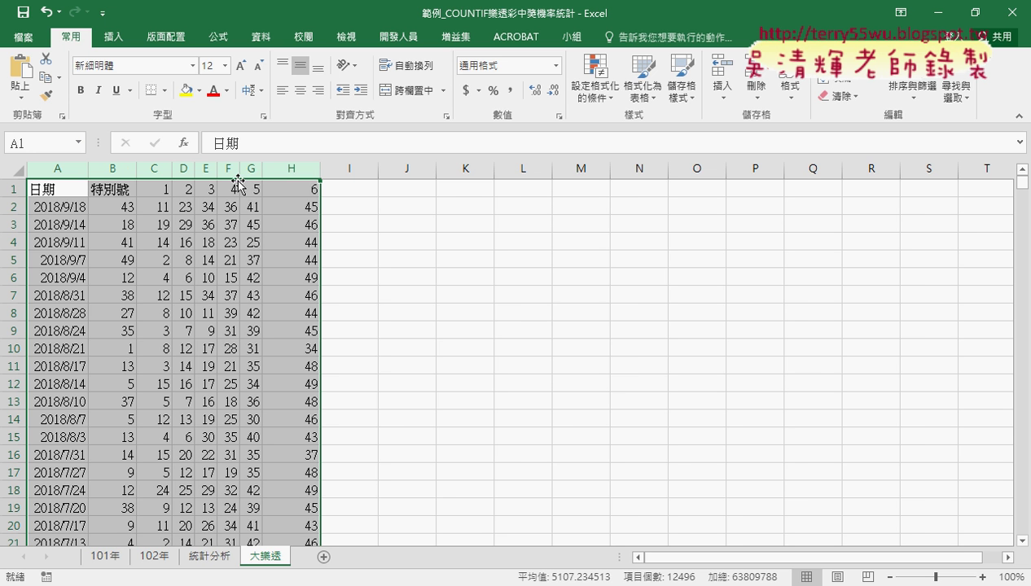
pyautogui.doubleClick(261, 172)
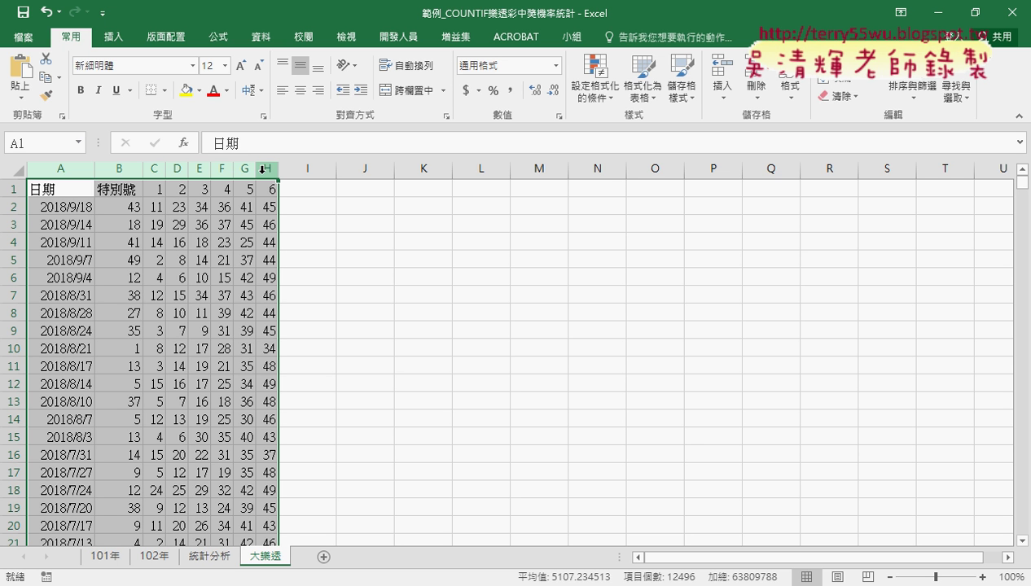
# Copy the 統計分析 sheet to a new 統計分析 (2) sheet placed after 大樂透
pyautogui.click(213, 557)
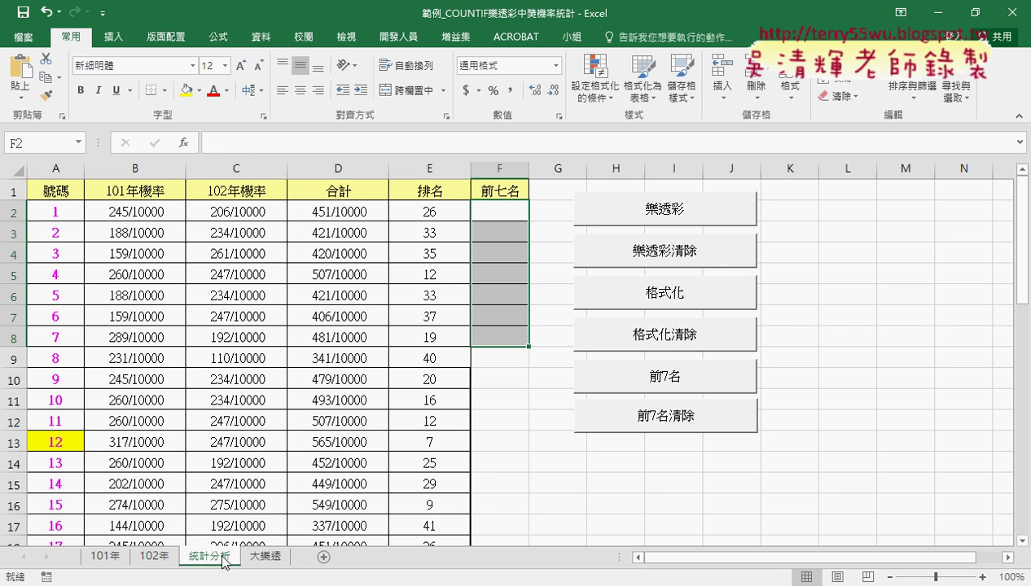
pyautogui.moveTo(224, 560); pyautogui.dragTo(308, 559)
pyautogui.moveTo(308, 558); pyautogui.dragTo(310, 558)
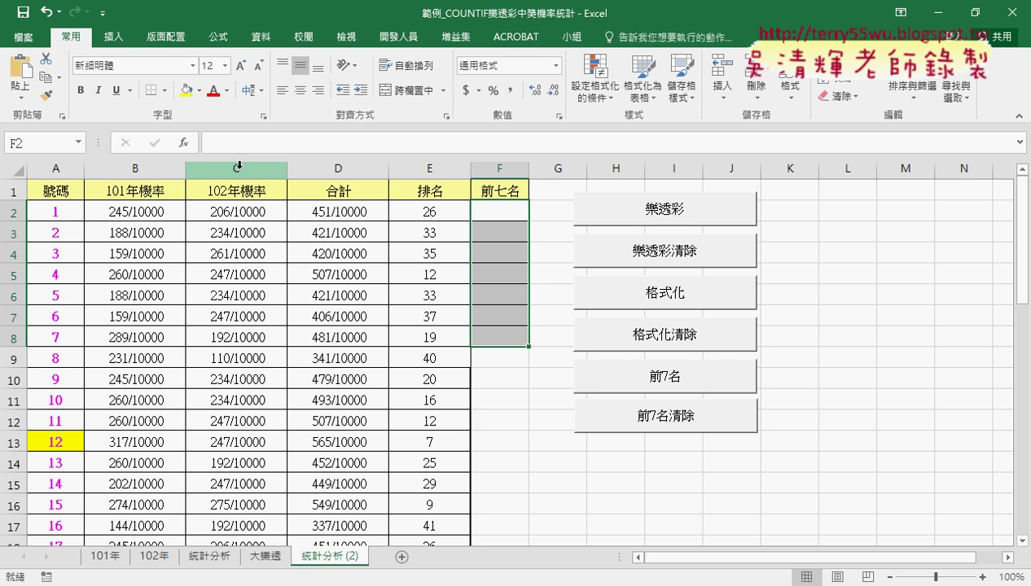
# Delete the 102年機率 and 合計 columns and rename the 101年機率 header to 機率
pyautogui.moveTo(246, 168); pyautogui.dragTo(326, 175)
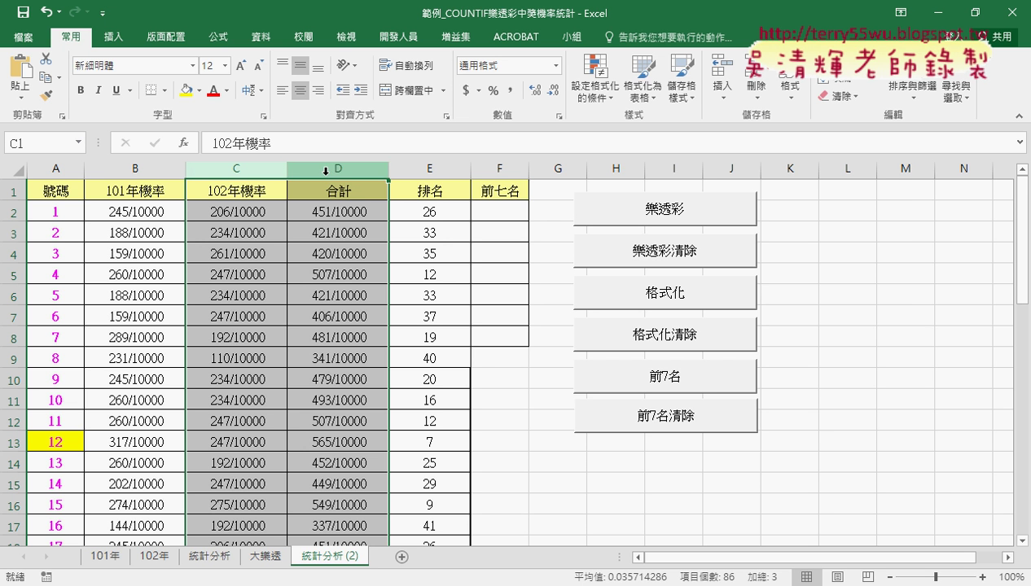
pyautogui.rightClick(275, 249)
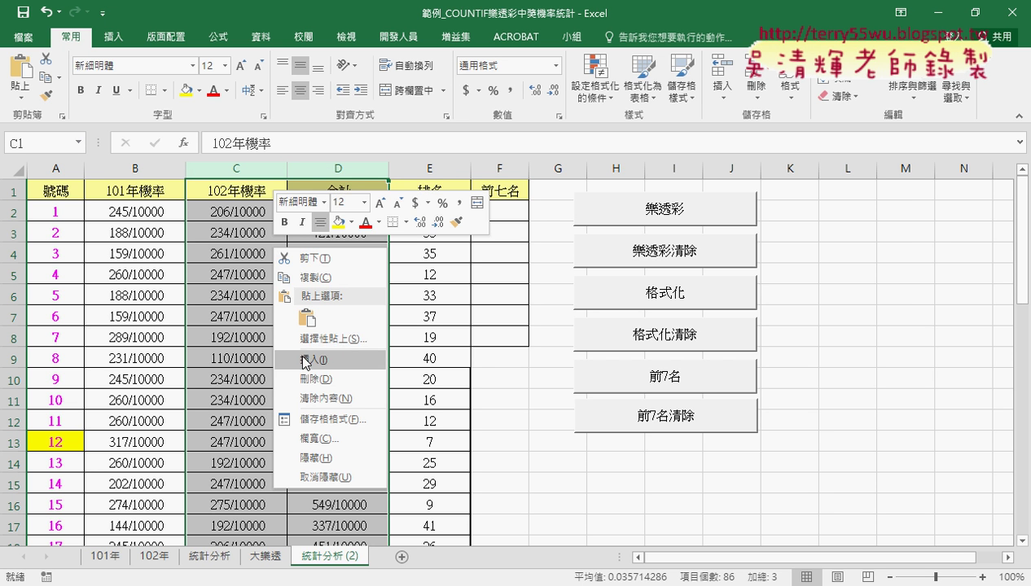
pyautogui.click(316, 379)
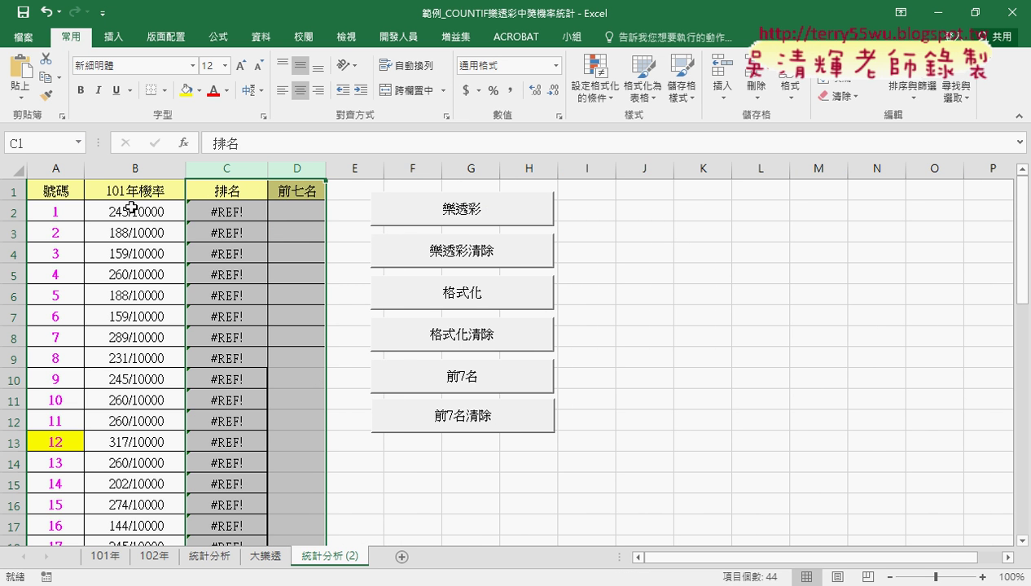
pyautogui.doubleClick(127, 186)
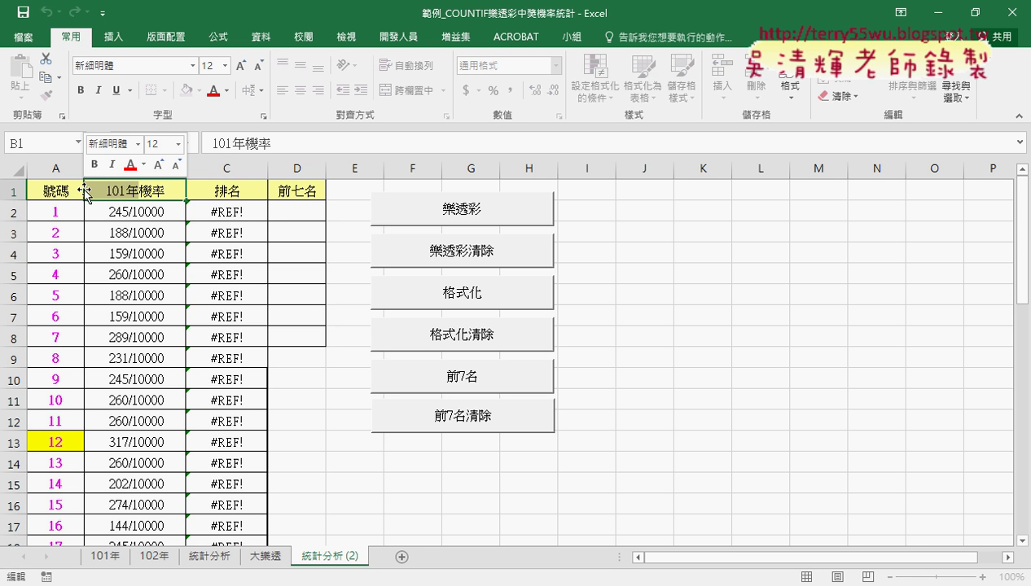
pyautogui.press('Delete')
pyautogui.click(233, 214)
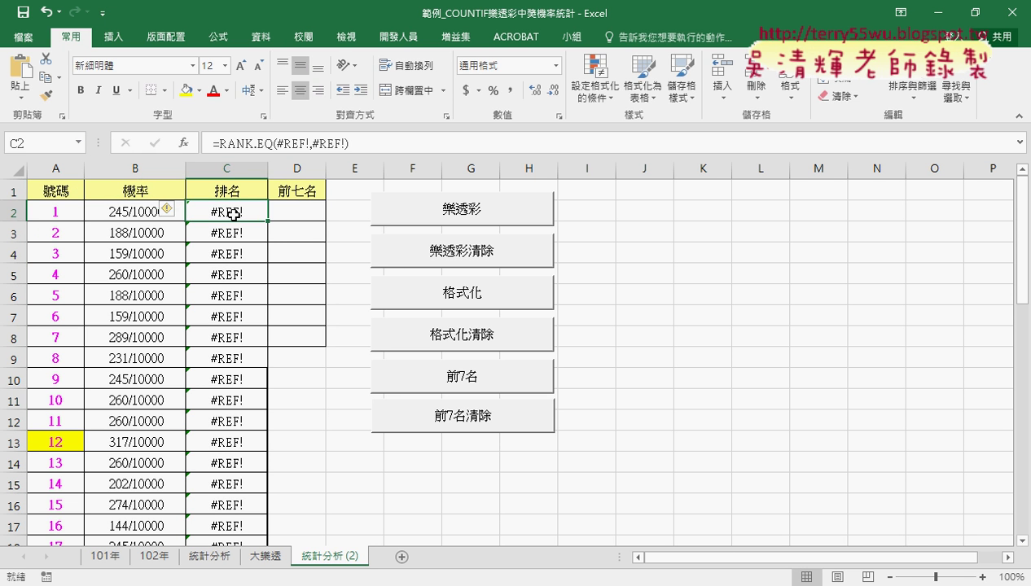
# Clear the #REF! formulas from the 排名 column
pyautogui.hotkey('ctrl', 'shift', 'Down')
pyautogui.press('Delete')
pyautogui.scroll(8, 231, 213)
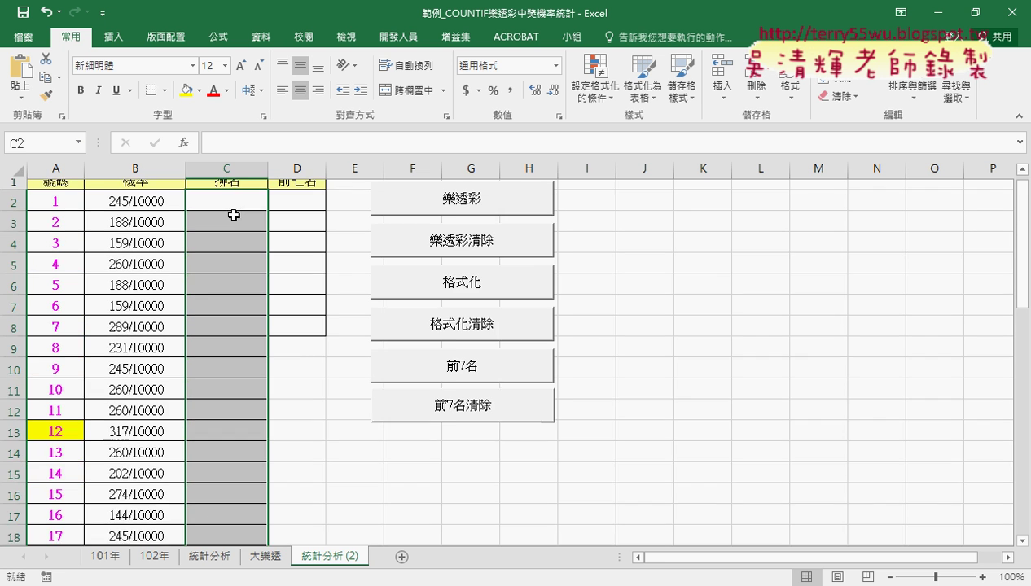
# Check where the number list in column A ends and inspect the probability formula in B2
pyautogui.click(58, 209)
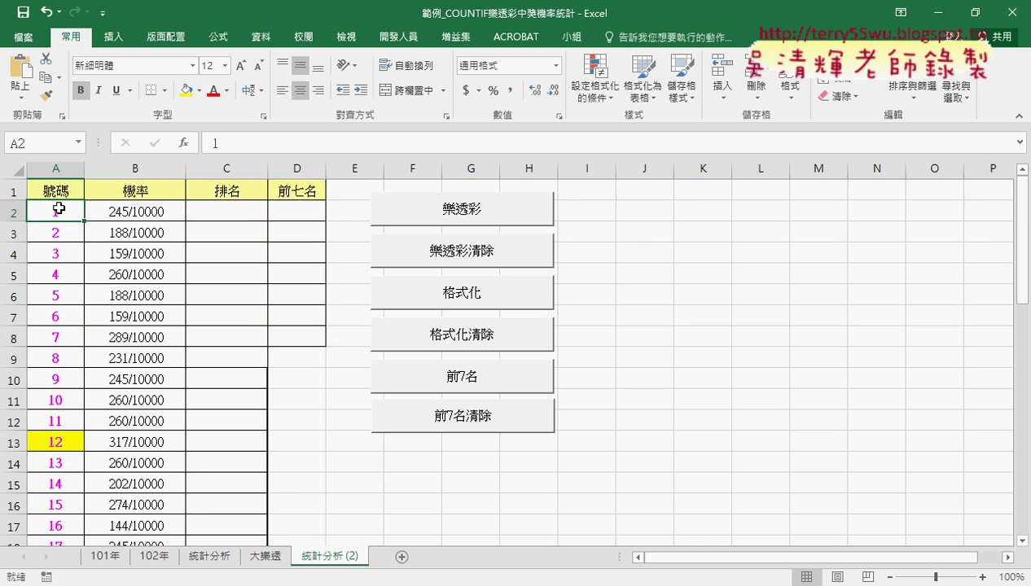
pyautogui.hotkey('ctrl', 'Down')
pyautogui.scroll(-2, 59, 209)
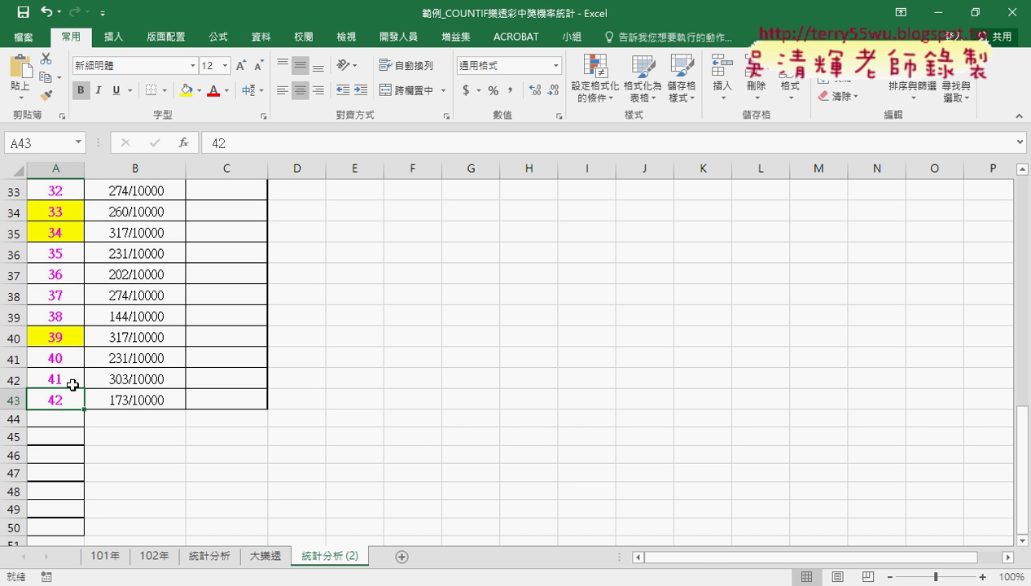
pyautogui.moveTo(72, 380); pyautogui.dragTo(83, 534)
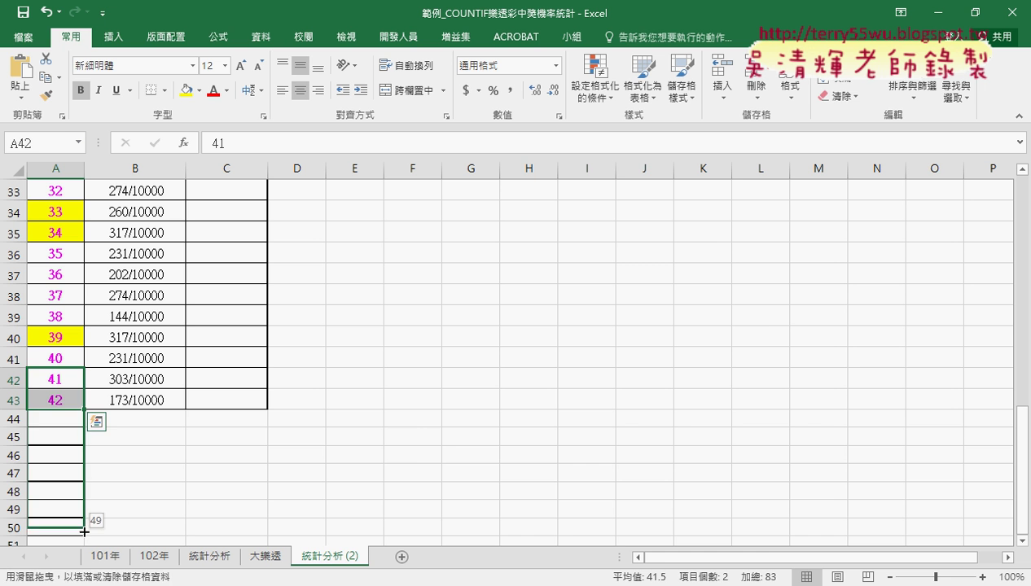
pyautogui.scroll(7, 166, 401)
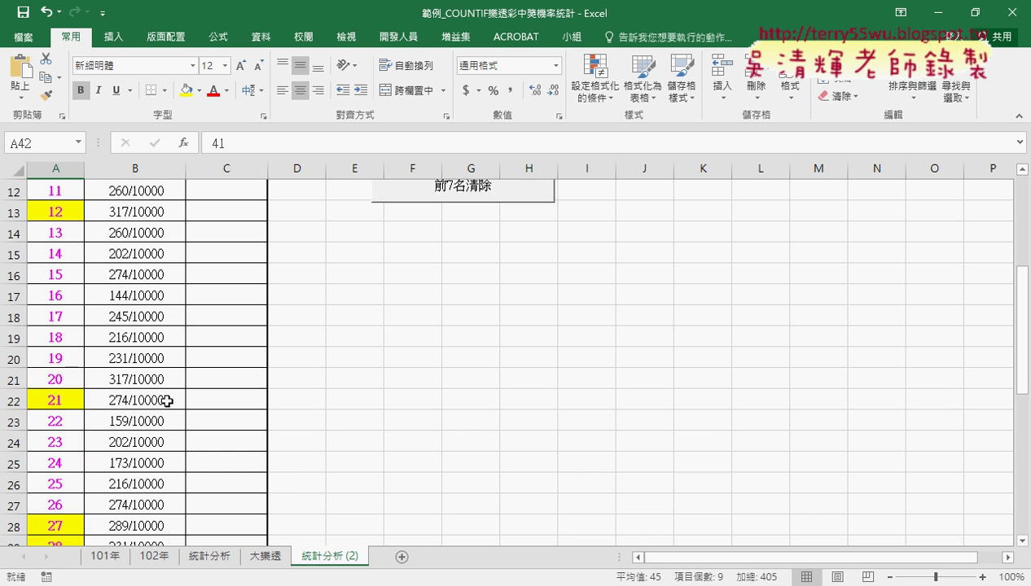
pyautogui.scroll(-3, 167, 395)
pyautogui.scroll(-5, 103, 440)
pyautogui.scroll(8, 146, 397)
pyautogui.scroll(4, 146, 396)
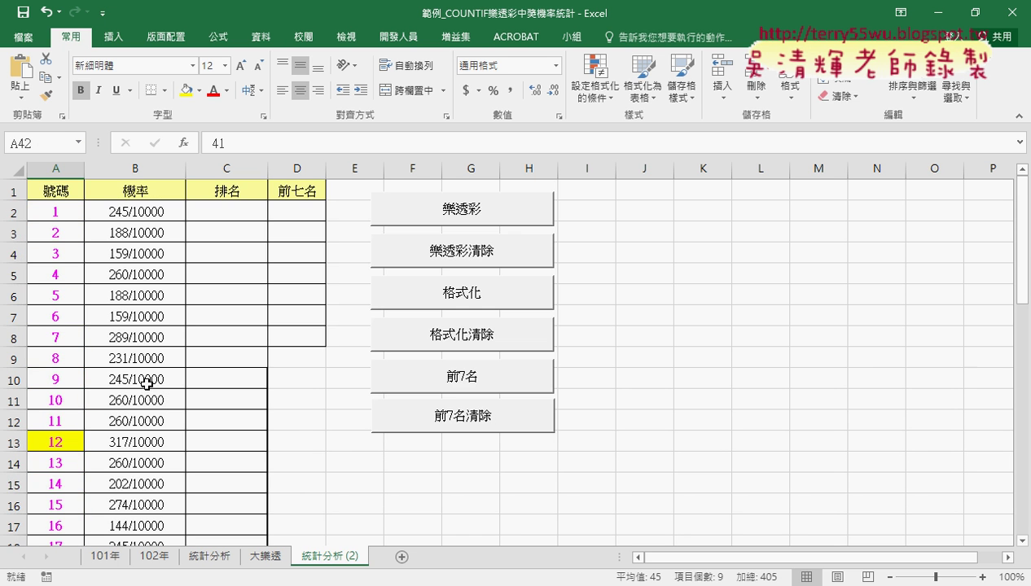
pyautogui.click(155, 206)
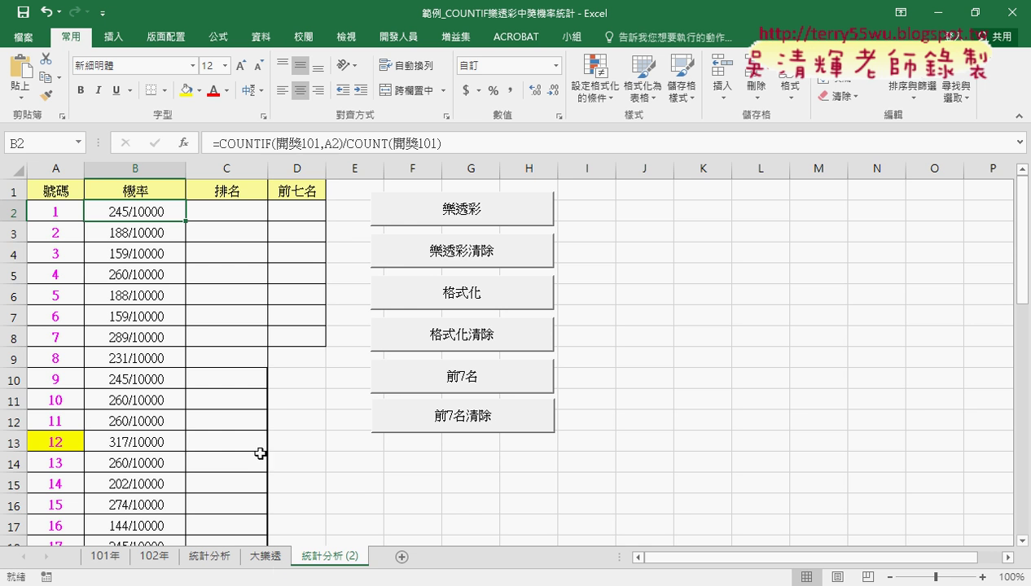
# On the 大樂透 sheet, select the draw numbers from B2 across to column H and down to the last draw
pyautogui.click(265, 557)
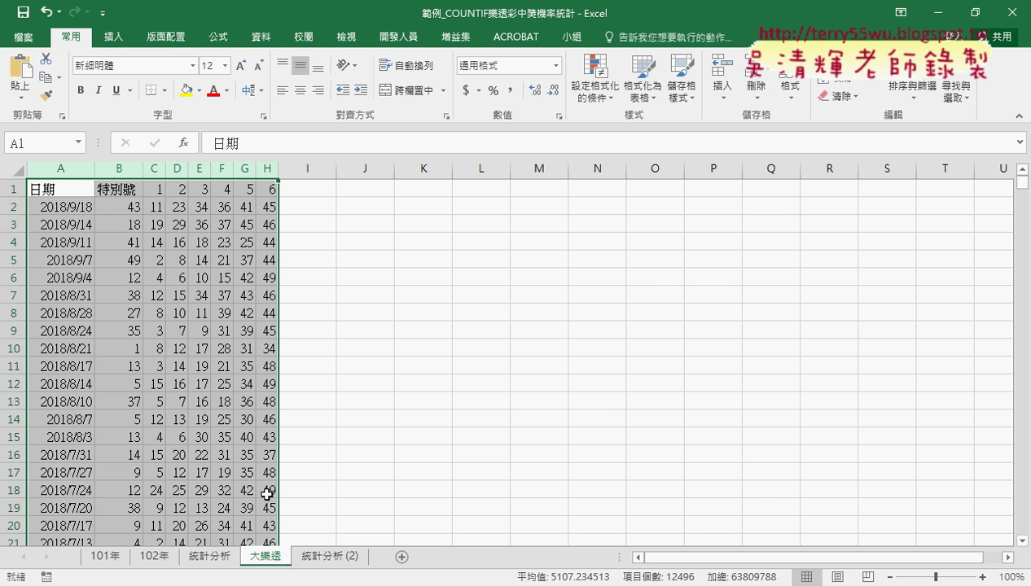
pyautogui.moveTo(119, 206)
pyautogui.mouseDown()
pyautogui.moveTo(274, 207)
pyautogui.moveTo(112, 211)
pyautogui.mouseUp()
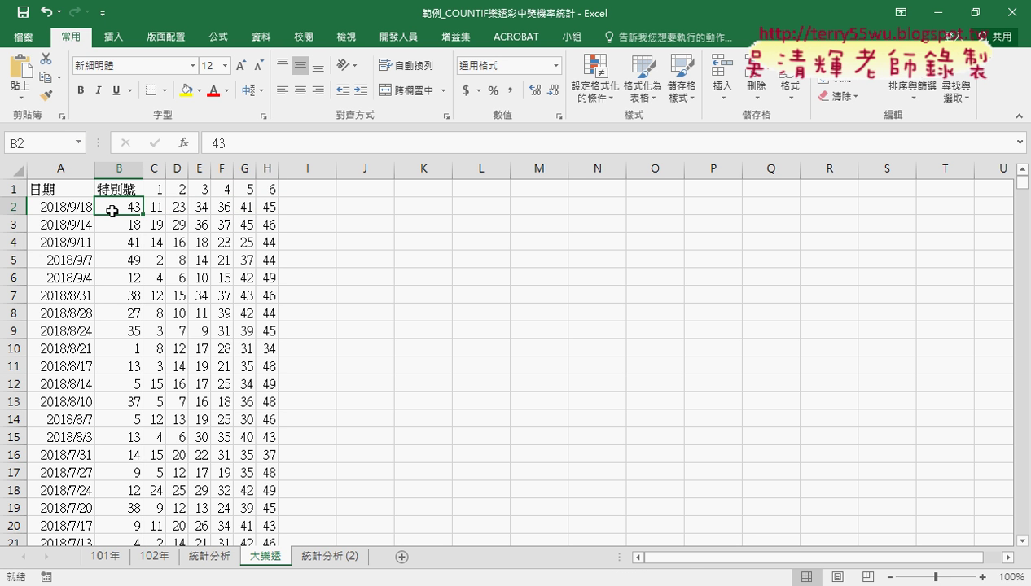
pyautogui.hotkey('ctrl', 'shift', 'Right')
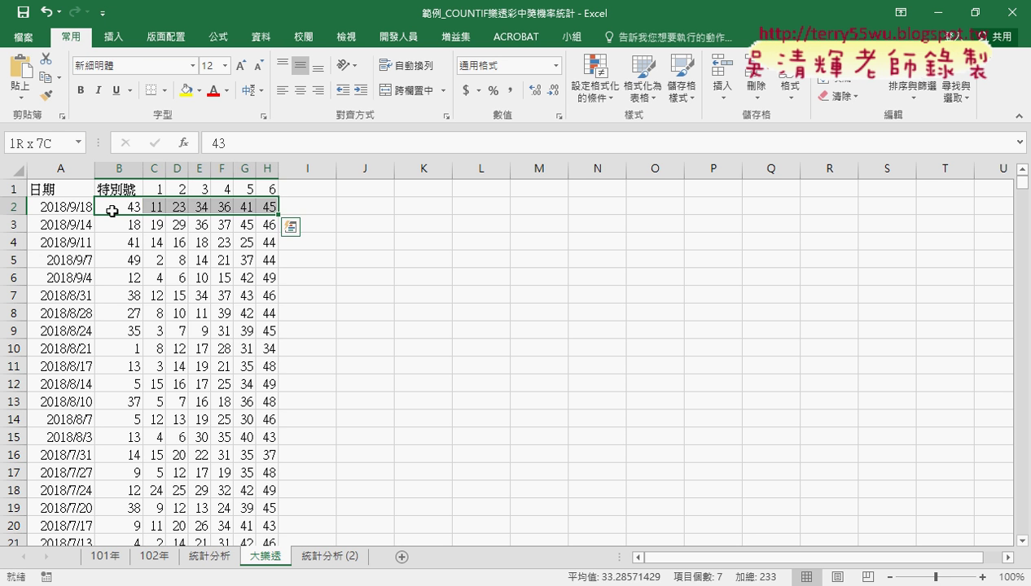
pyautogui.hotkey('ctrl', 'shift', 'Down')
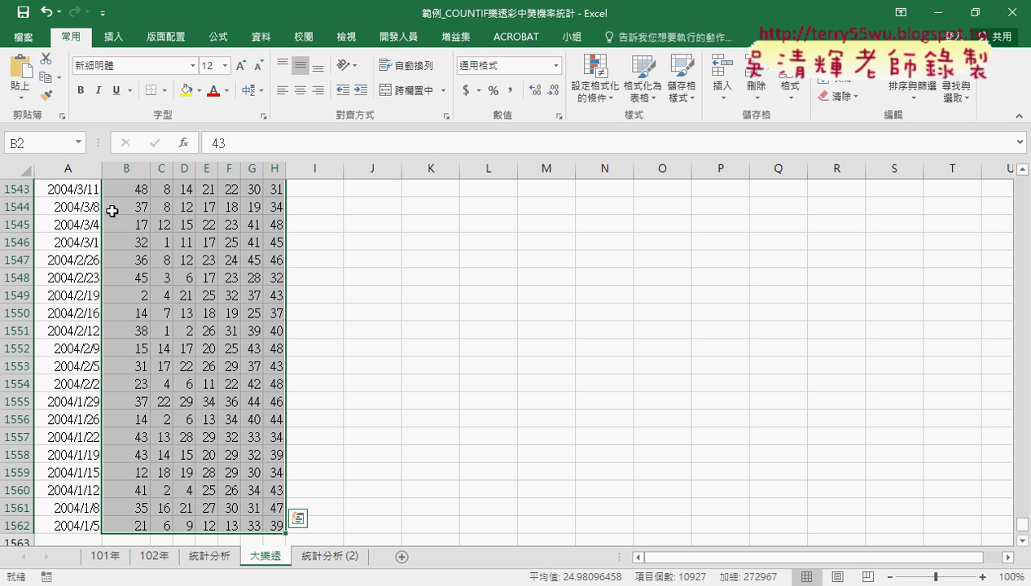
# Enter 大樂透 in the Name Box to show the existing 大樂透 named range's extent
pyautogui.click(45, 144)
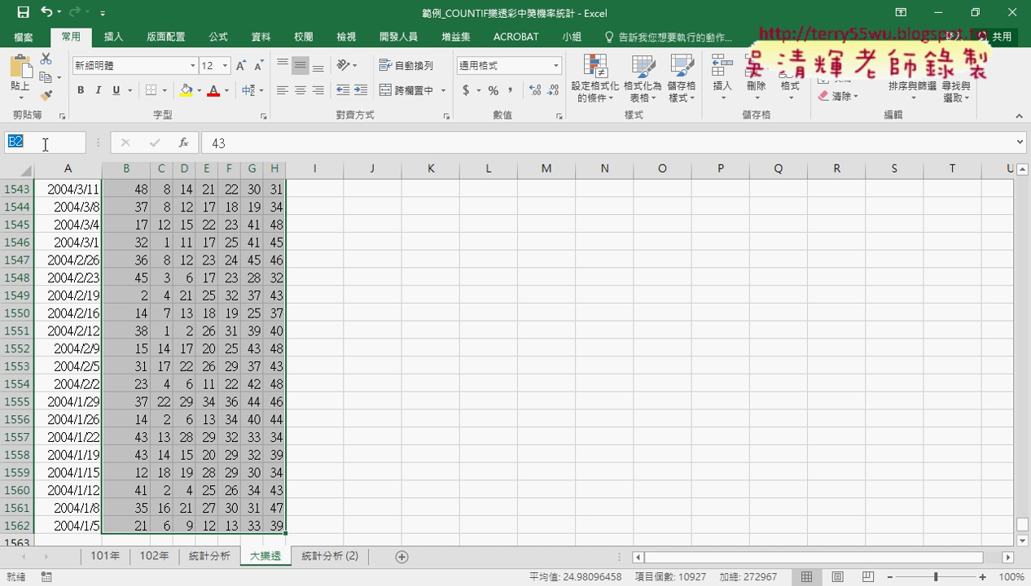
pyautogui.write('大')
pyautogui.write('ㄉ')
pyautogui.write('樂')
pyautogui.write('透')
pyautogui.press('Delete')
pyautogui.press('Return')
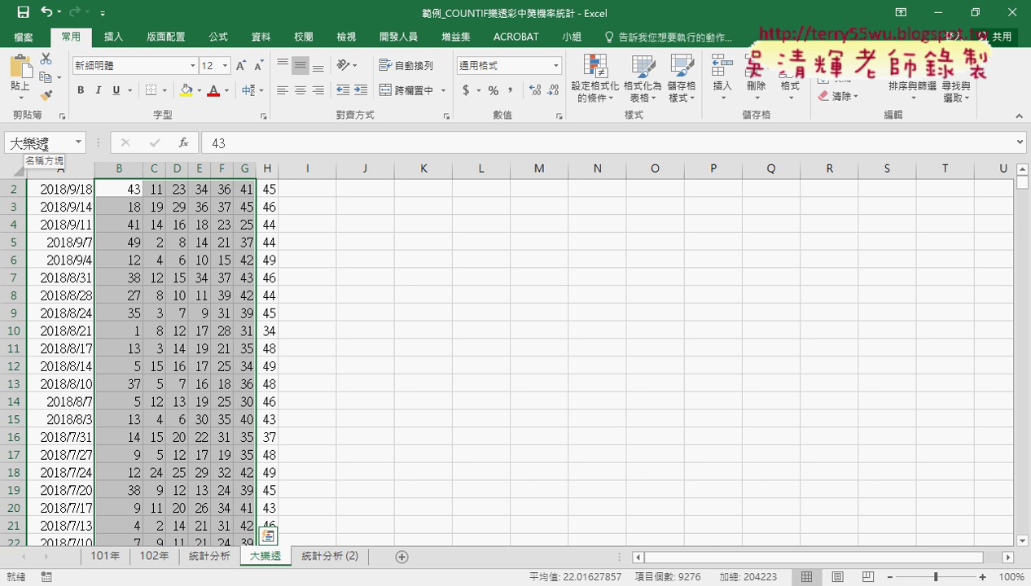
pyautogui.scroll(1, 301, 311)
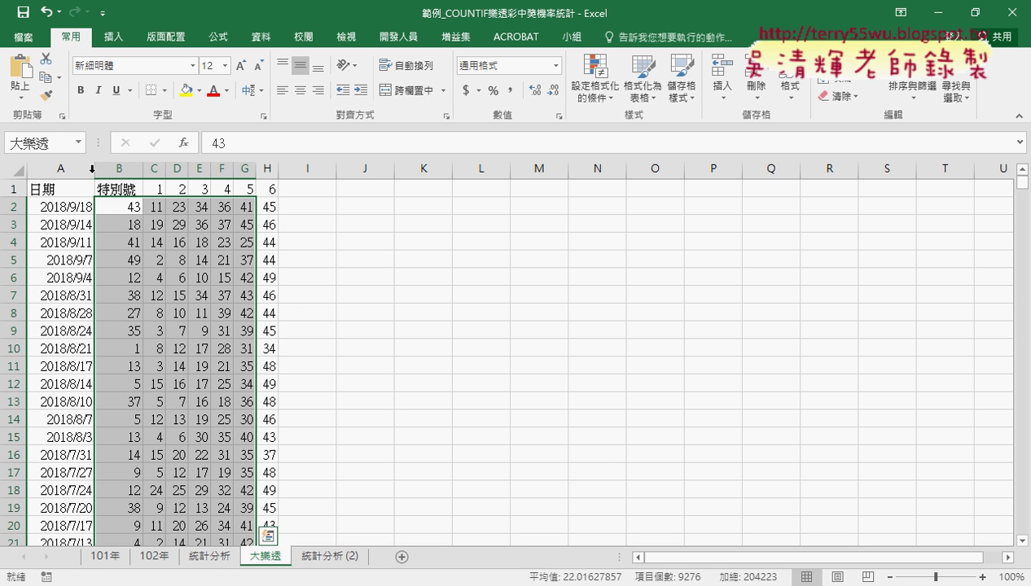
pyautogui.click(222, 41)
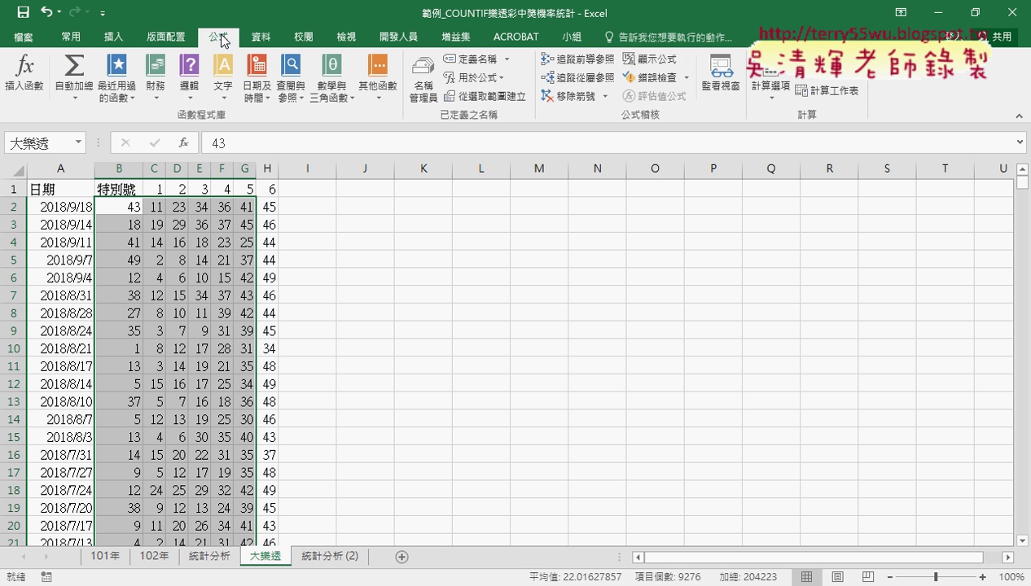
# In Name Manager, change the 大樂透 name's range from column G to H: =大樂透!$B$2:$H$1547
pyautogui.click(420, 94)
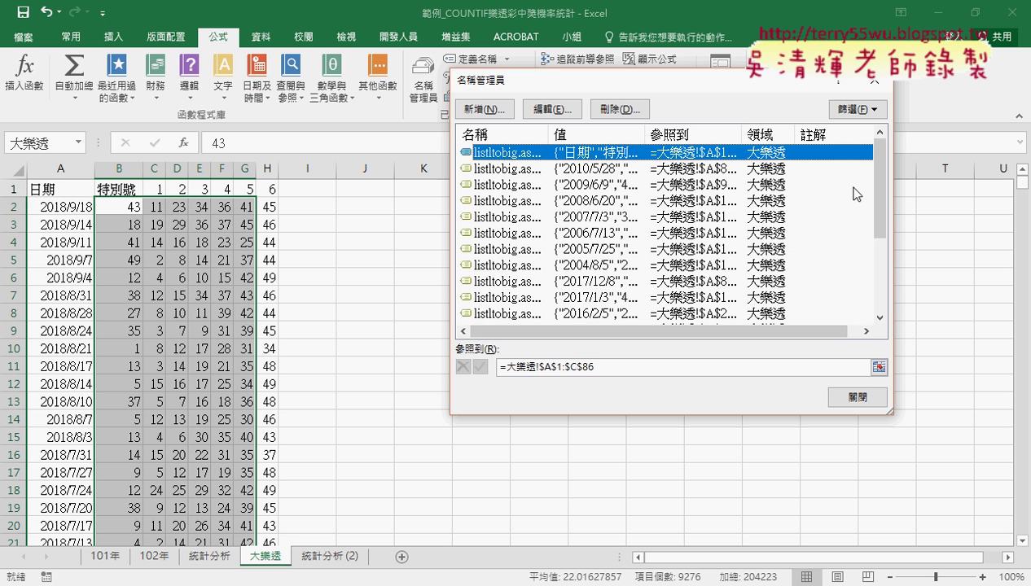
pyautogui.moveTo(875, 171); pyautogui.dragTo(875, 298)
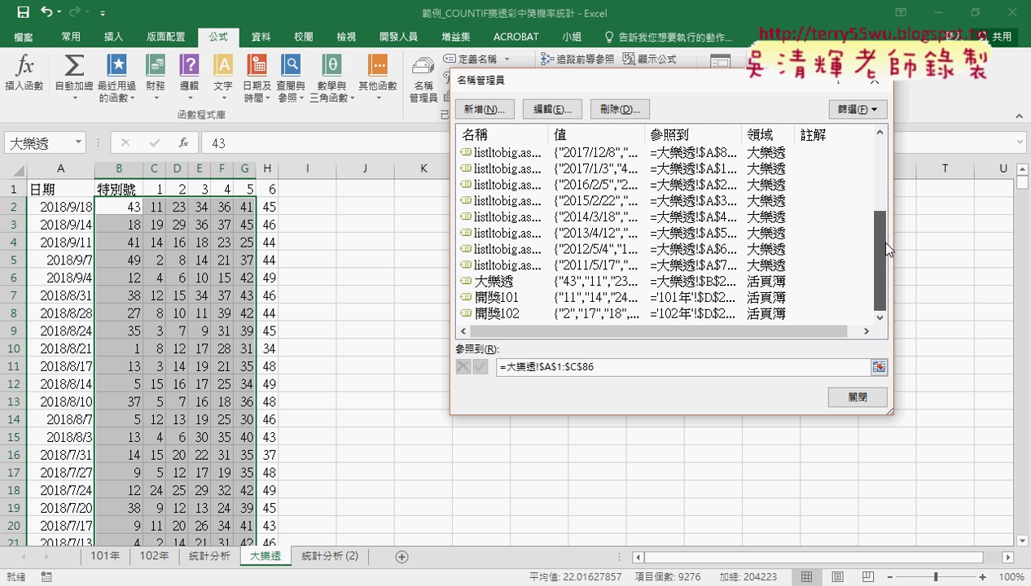
pyautogui.click(513, 282)
pyautogui.click(619, 367)
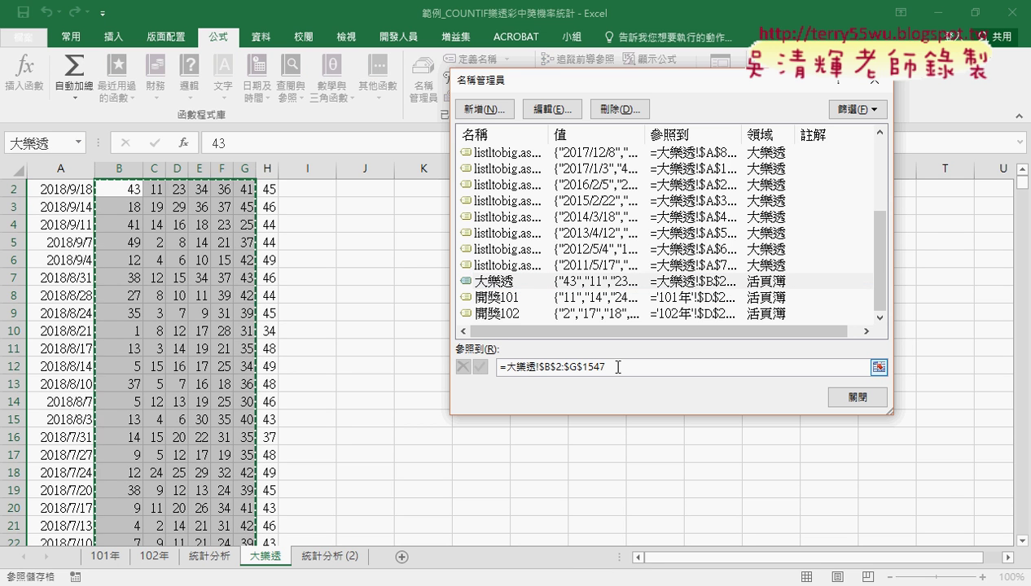
pyautogui.moveTo(572, 367); pyautogui.dragTo(580, 369)
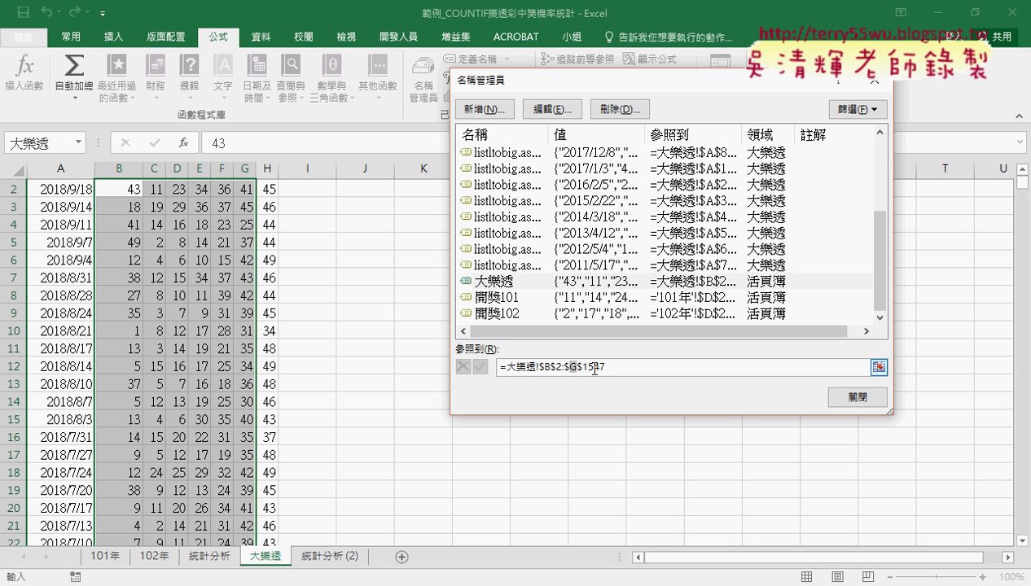
pyautogui.write('H')
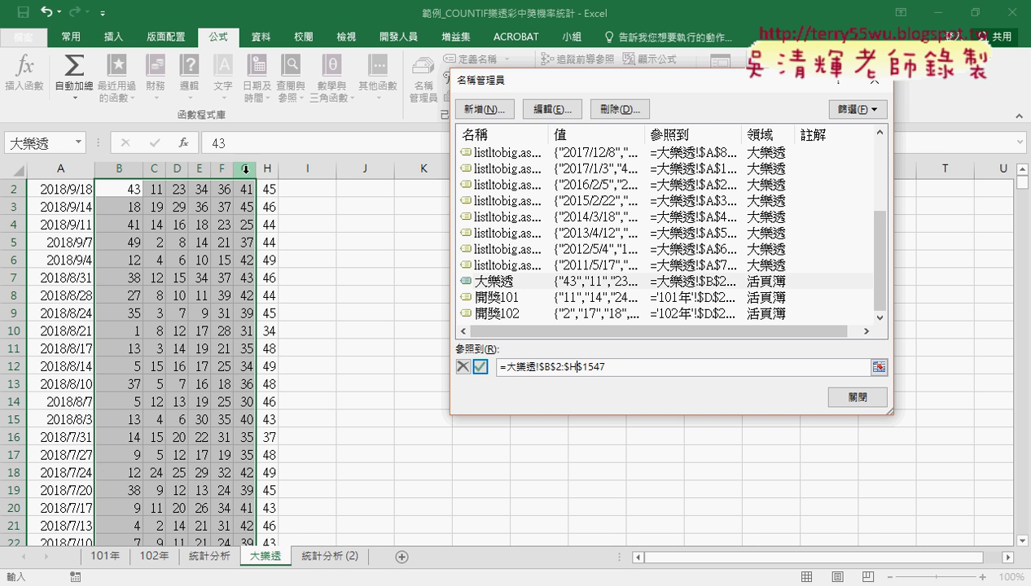
pyautogui.click(480, 368)
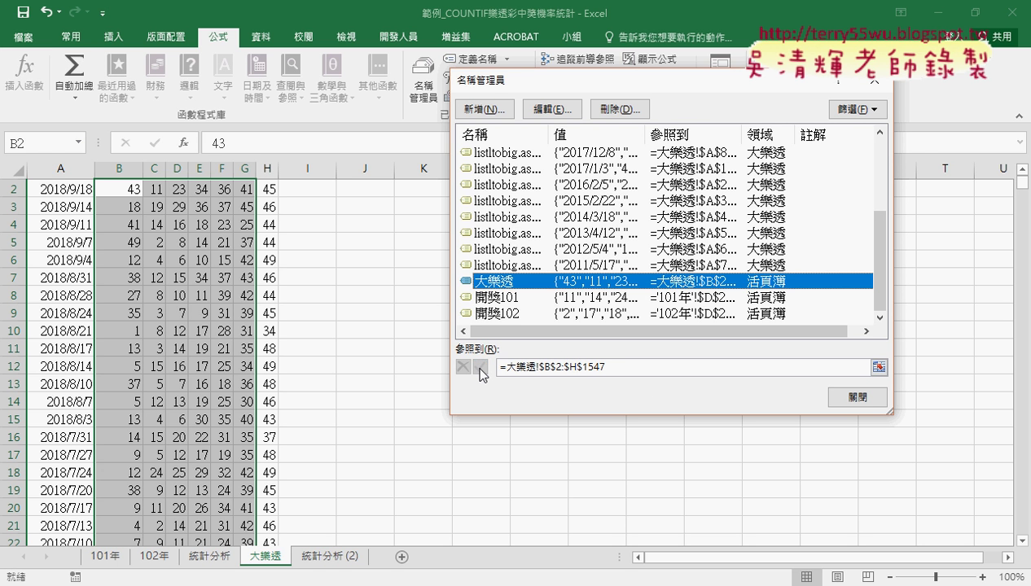
pyautogui.click(624, 369)
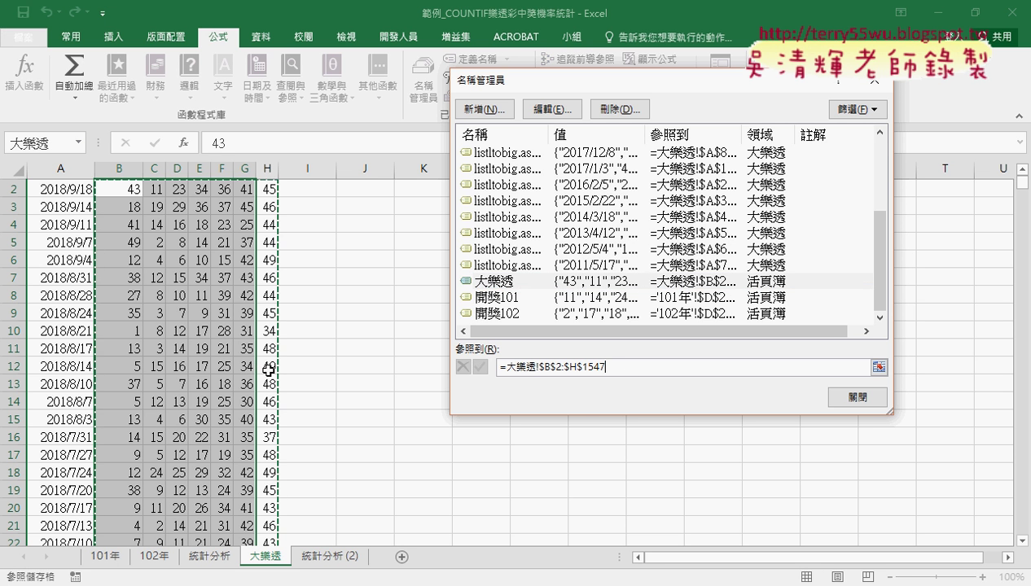
pyautogui.click(864, 400)
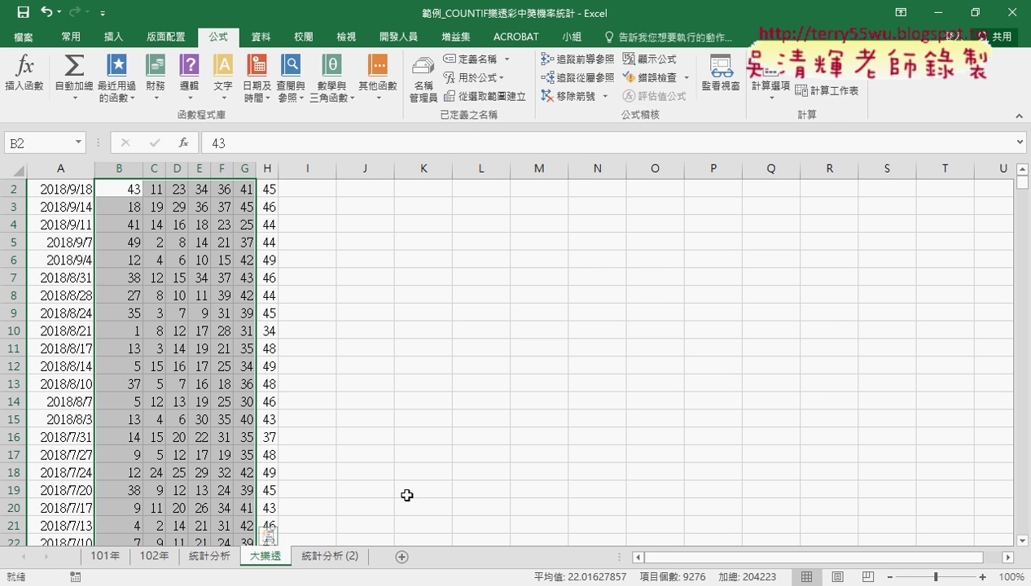
pyautogui.click(323, 557)
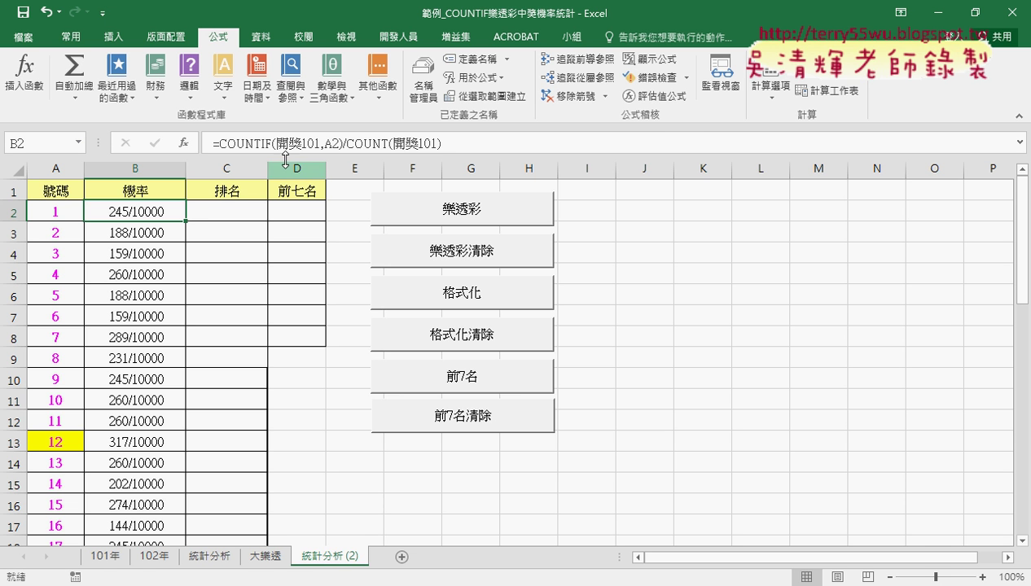
# Replace both 開獎101 references in B2's formula with 大樂透, giving =COUNTIF(大樂透,A2)/COUNT(大樂透)
pyautogui.click(268, 559)
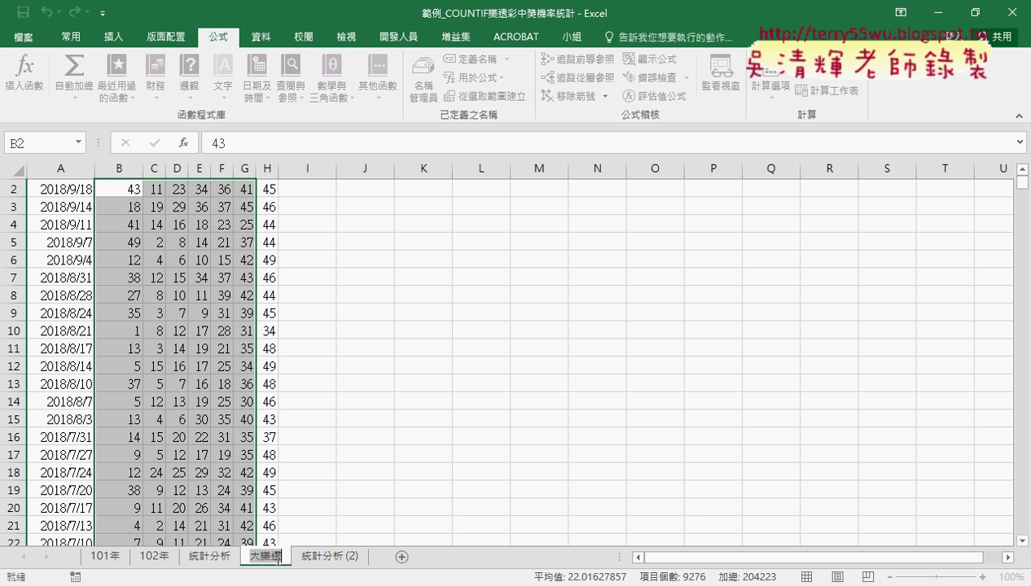
pyautogui.click(340, 558)
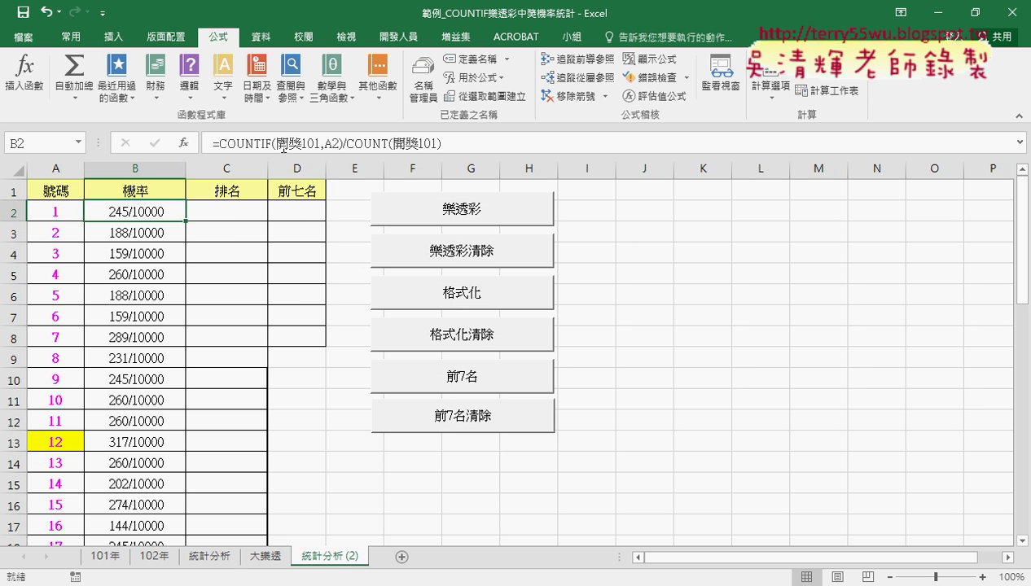
pyautogui.moveTo(283, 147); pyautogui.dragTo(317, 142)
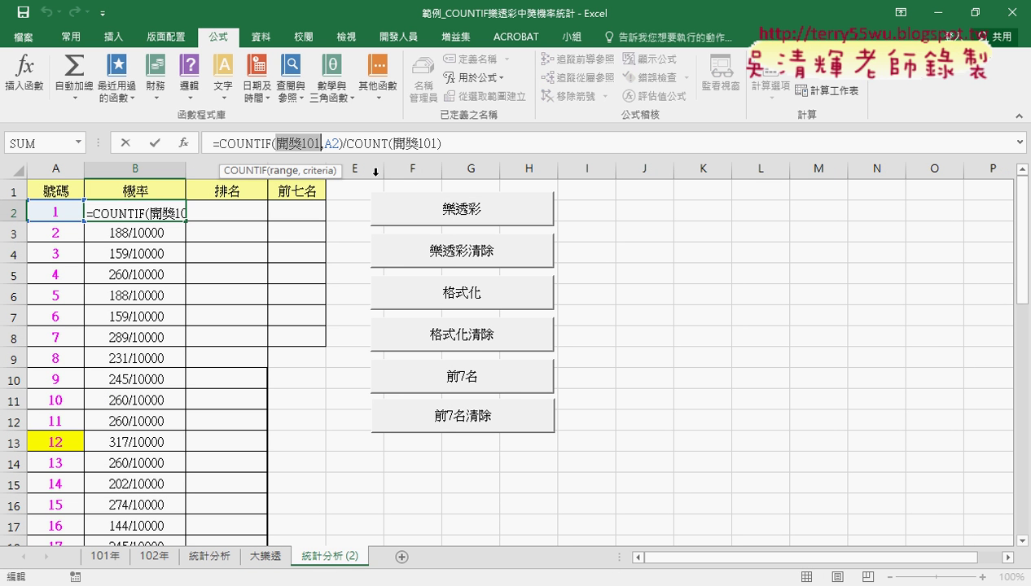
pyautogui.write('大樂透')
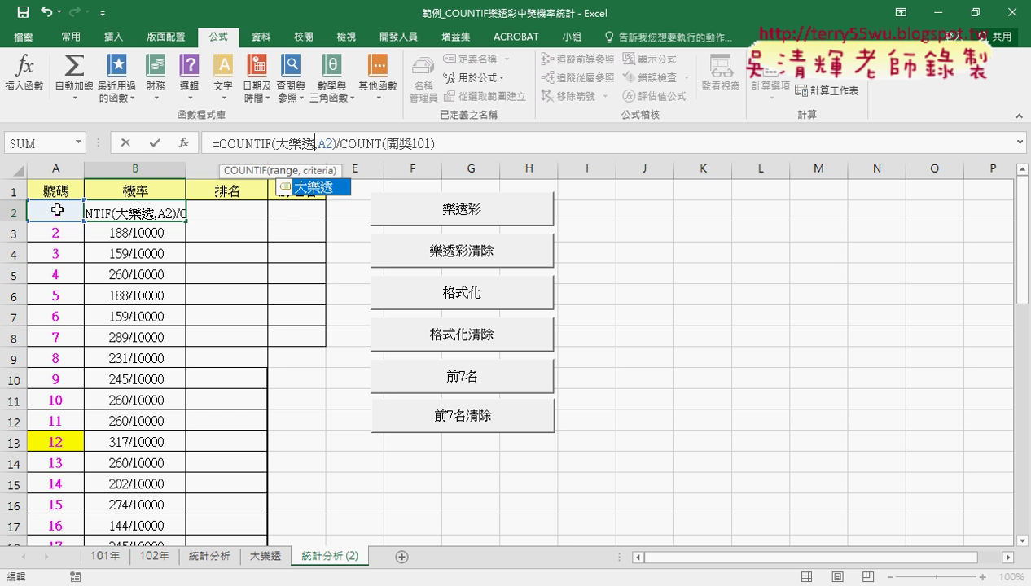
pyautogui.moveTo(388, 145); pyautogui.dragTo(431, 147)
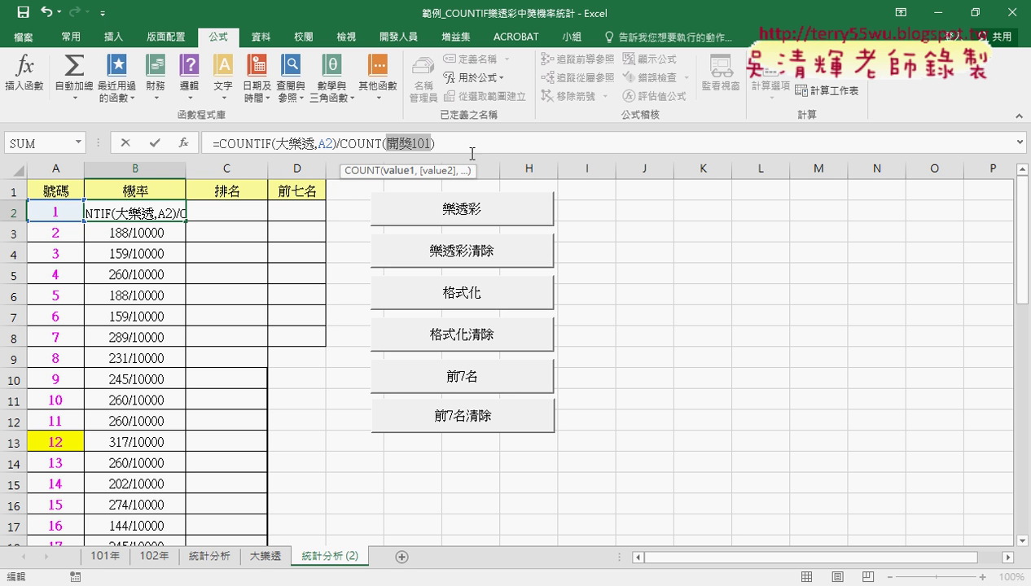
pyautogui.write('大樂透')
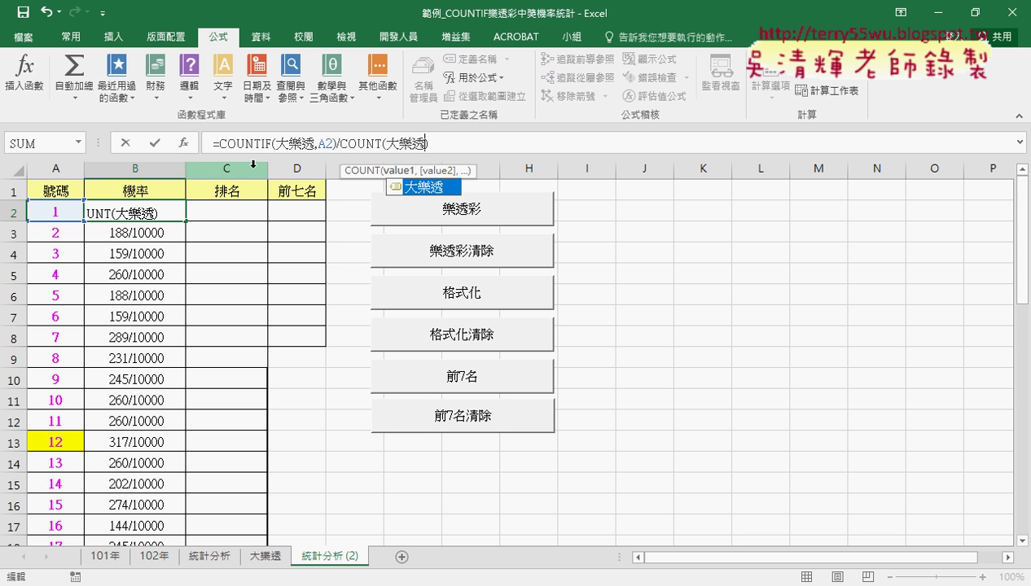
pyautogui.click(157, 144)
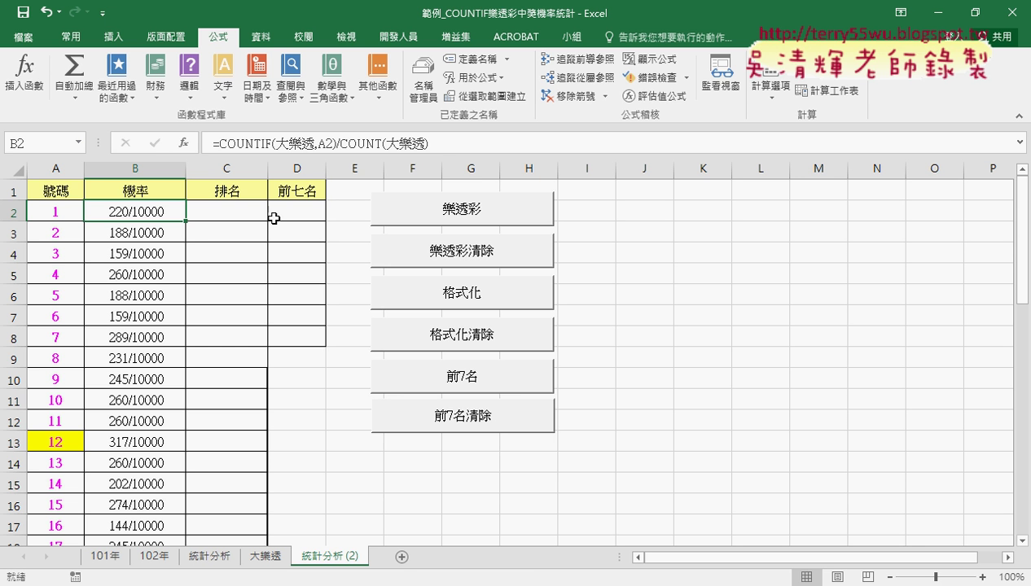
# Fill B2's 大樂透-based probability formula down the 機率 column through number 49 in B50
pyautogui.doubleClick(188, 222)
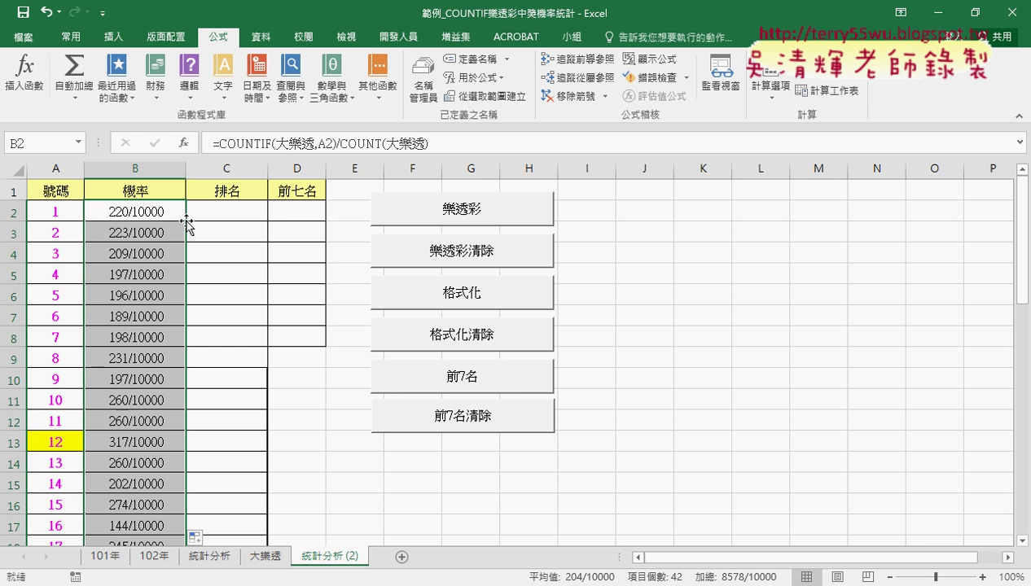
pyautogui.scroll(-5, 228, 350)
pyautogui.scroll(-10, 162, 351)
pyautogui.scroll(1, 162, 350)
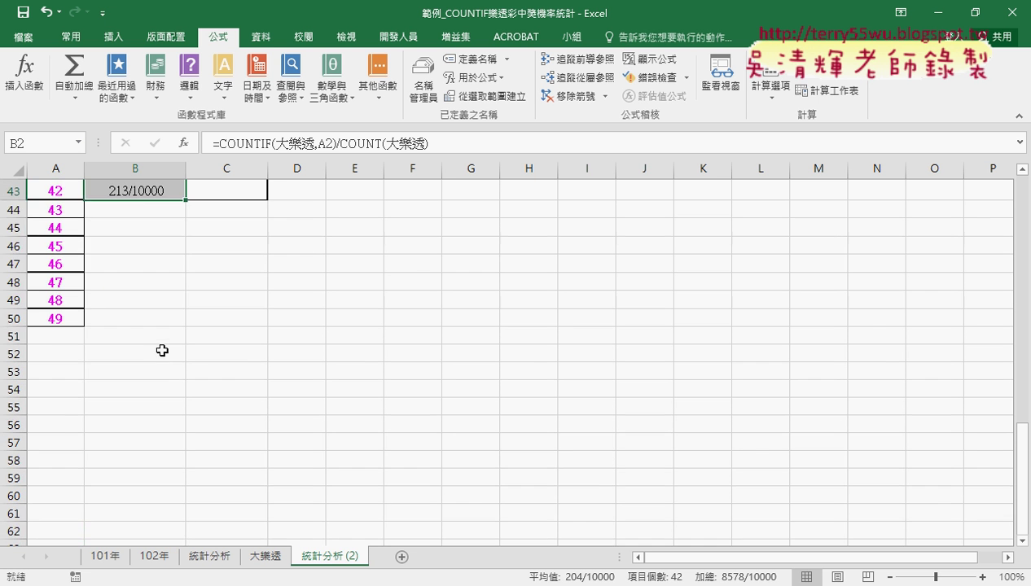
pyautogui.scroll(2, 188, 334)
pyautogui.moveTo(185, 326); pyautogui.dragTo(175, 455)
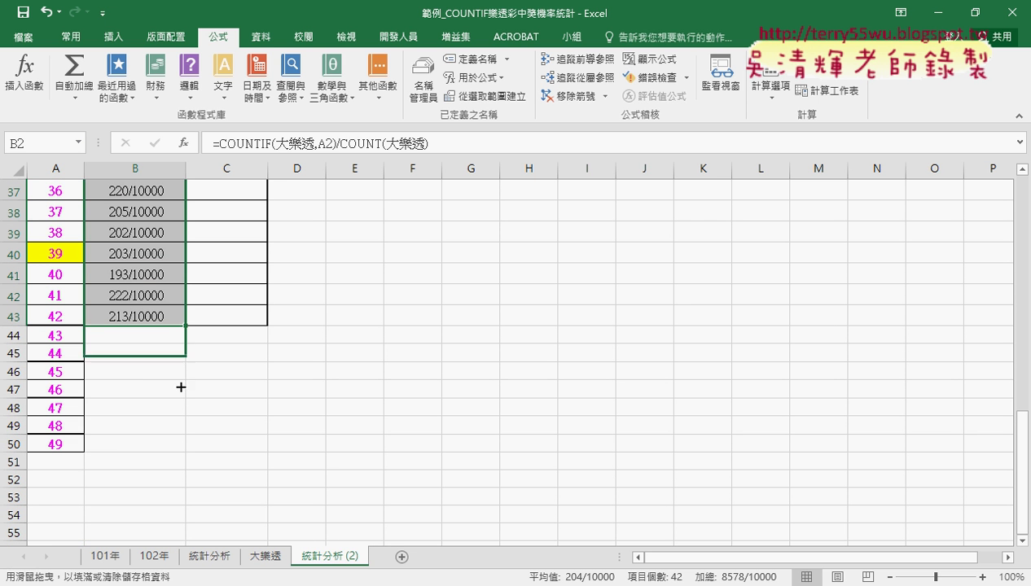
pyautogui.scroll(3, 149, 375)
pyautogui.scroll(4, 149, 376)
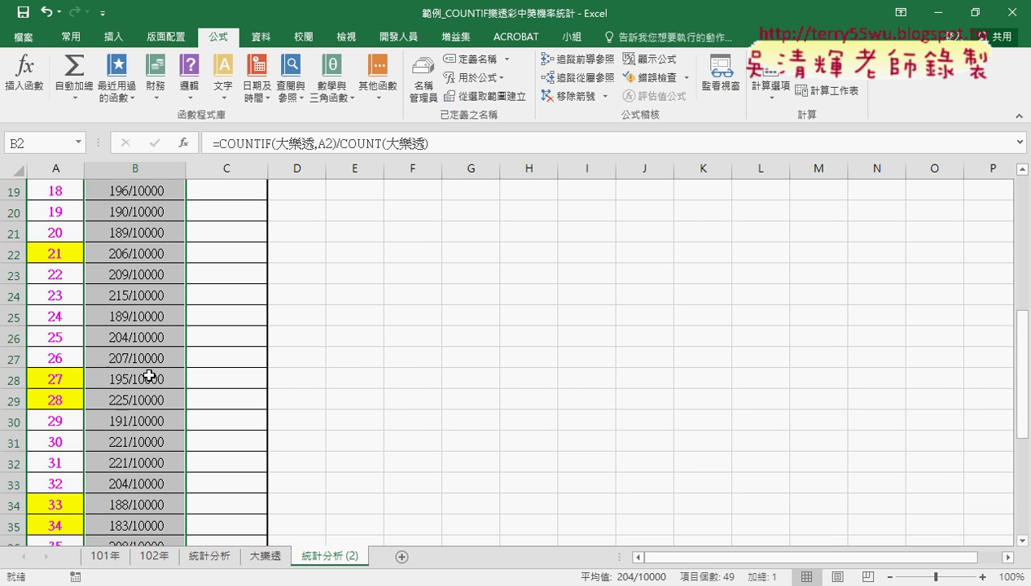
pyautogui.scroll(5, 149, 376)
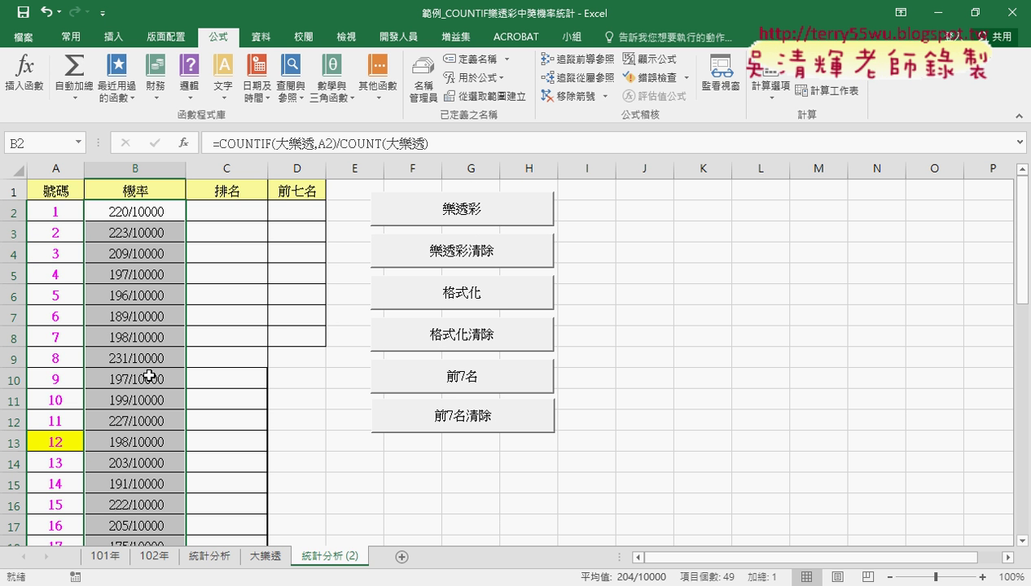
pyautogui.click(229, 204)
# Insert the RANK.EQ function from the 統計 category into C2
pyautogui.click(184, 143)
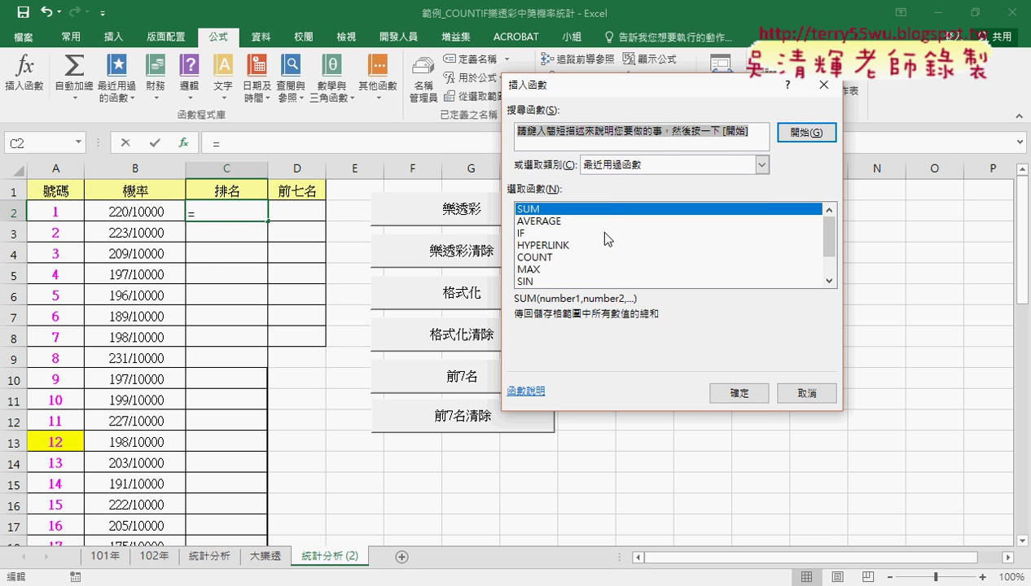
pyautogui.click(762, 164)
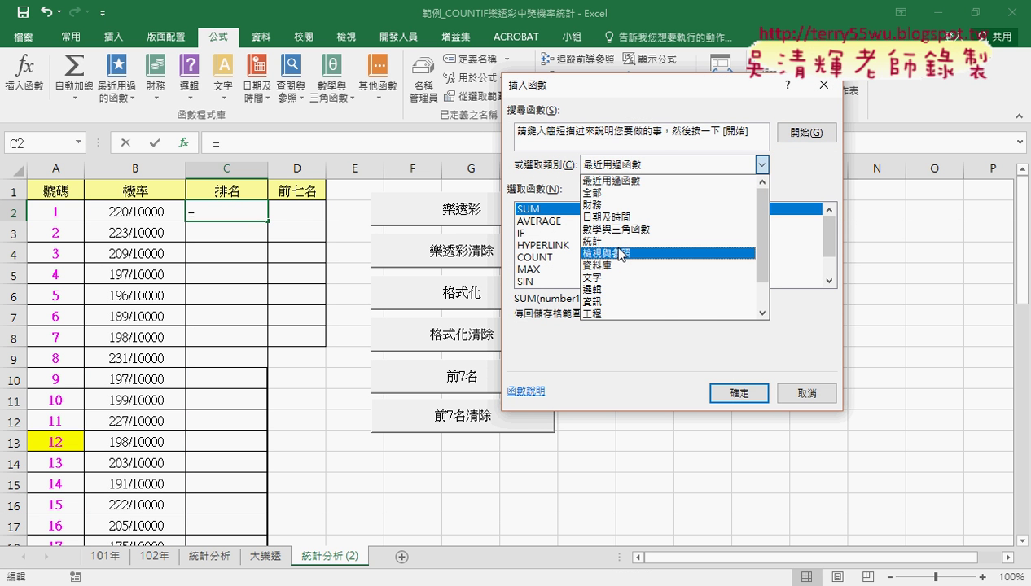
pyautogui.click(617, 241)
pyautogui.moveTo(829, 220); pyautogui.dragTo(834, 258)
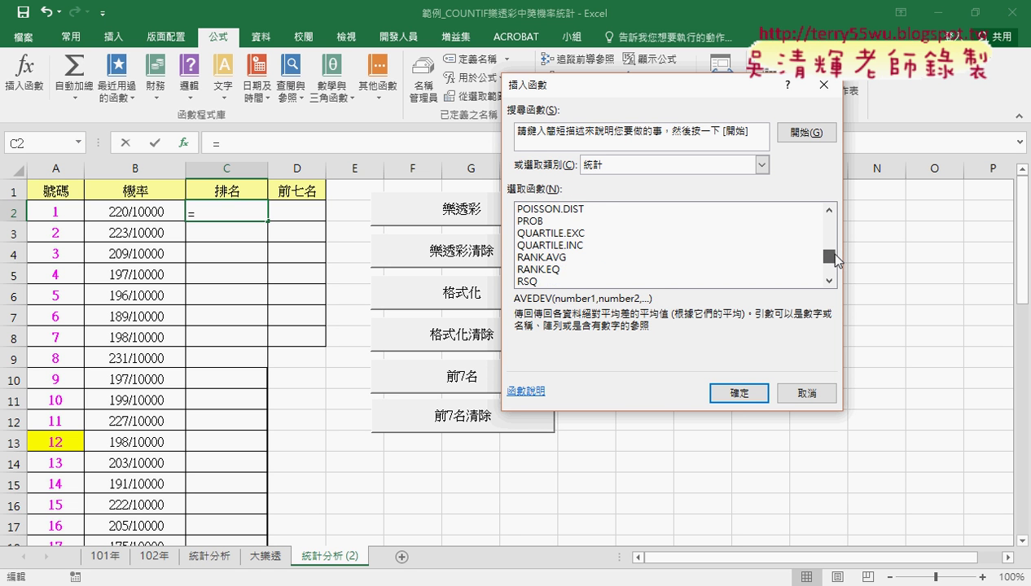
pyautogui.click(538, 268)
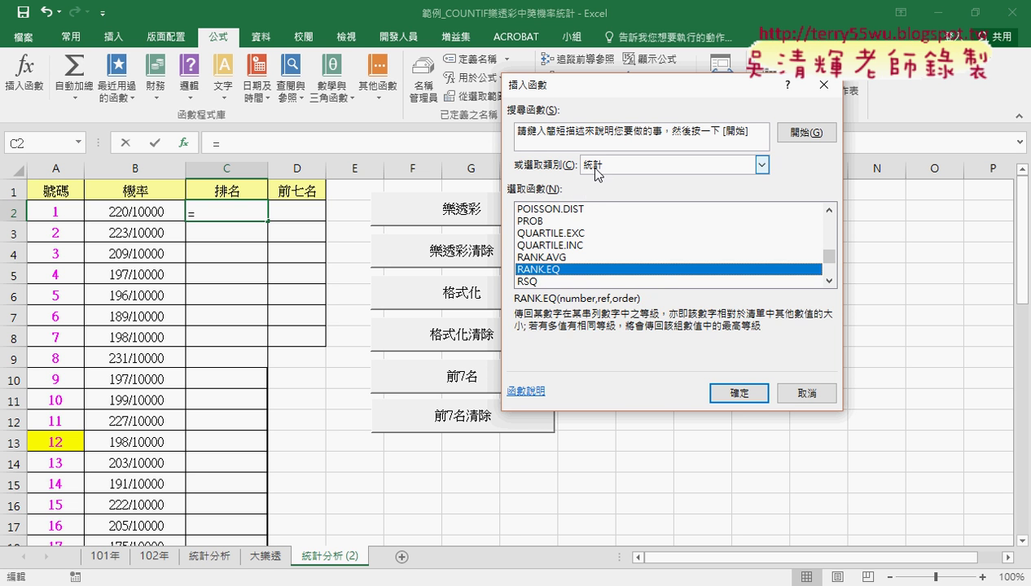
pyautogui.doubleClick(548, 268)
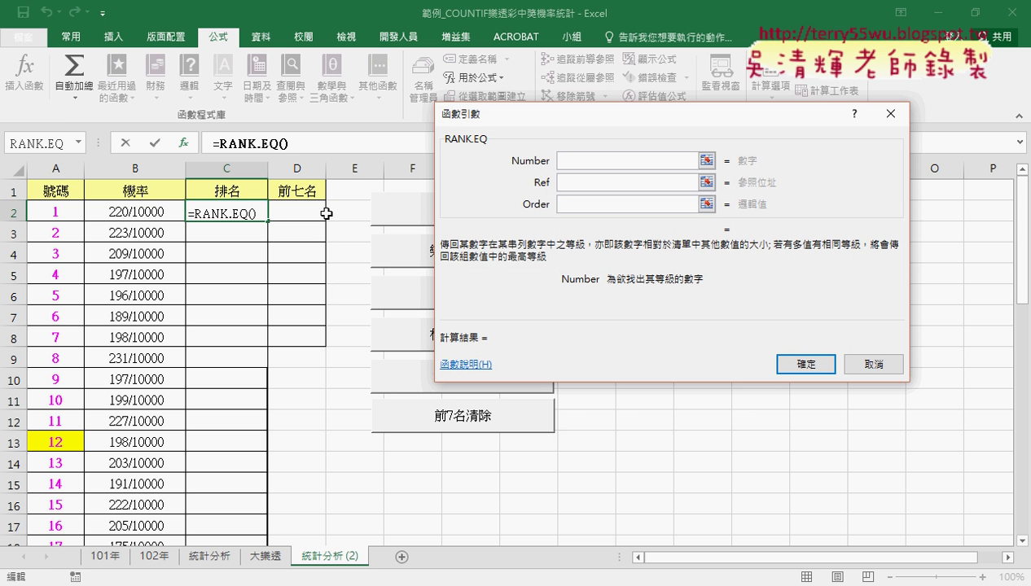
# Set RANK.EQ's Number to B2 and Ref to B$2:B$50, and confirm
pyautogui.click(140, 209)
pyautogui.click(585, 187)
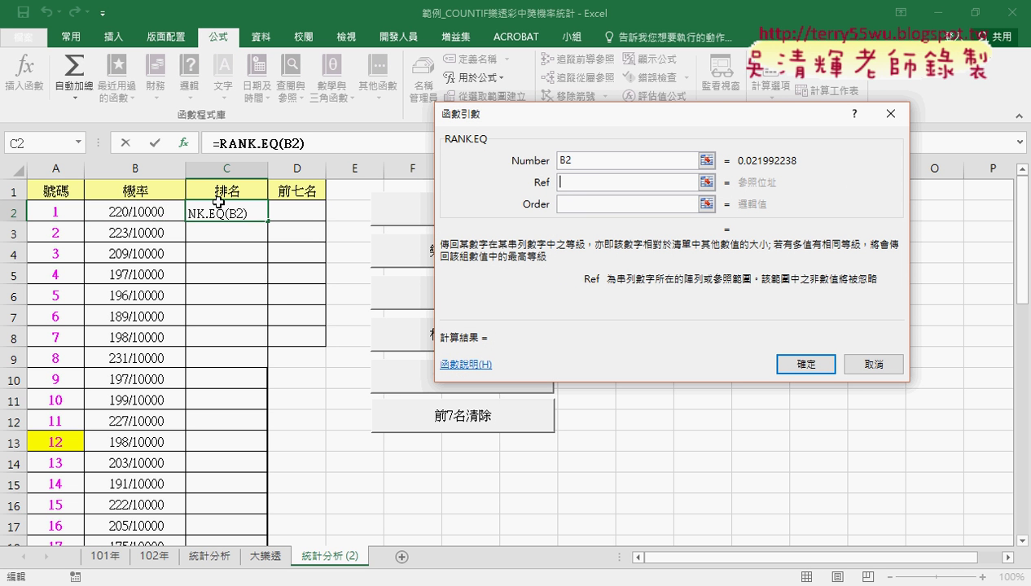
pyautogui.click(128, 212)
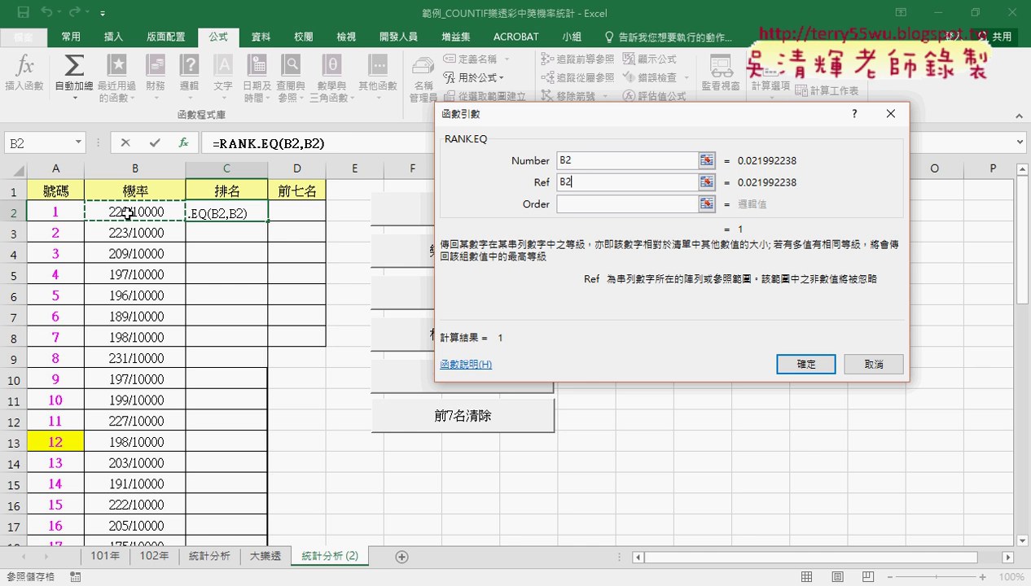
pyautogui.hotkey('ctrl', 'shift', 'Down')
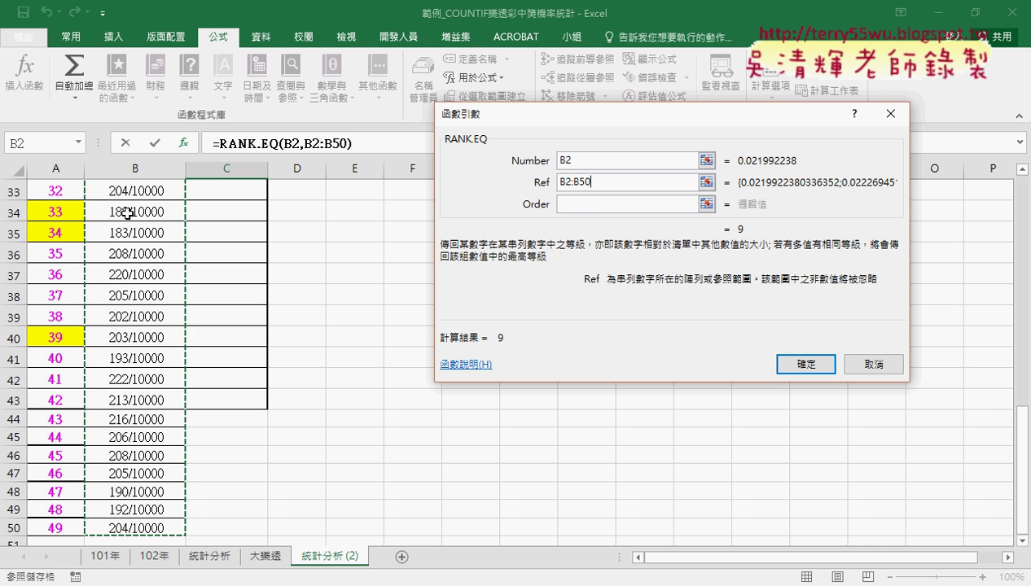
pyautogui.moveTo(599, 182); pyautogui.dragTo(542, 188)
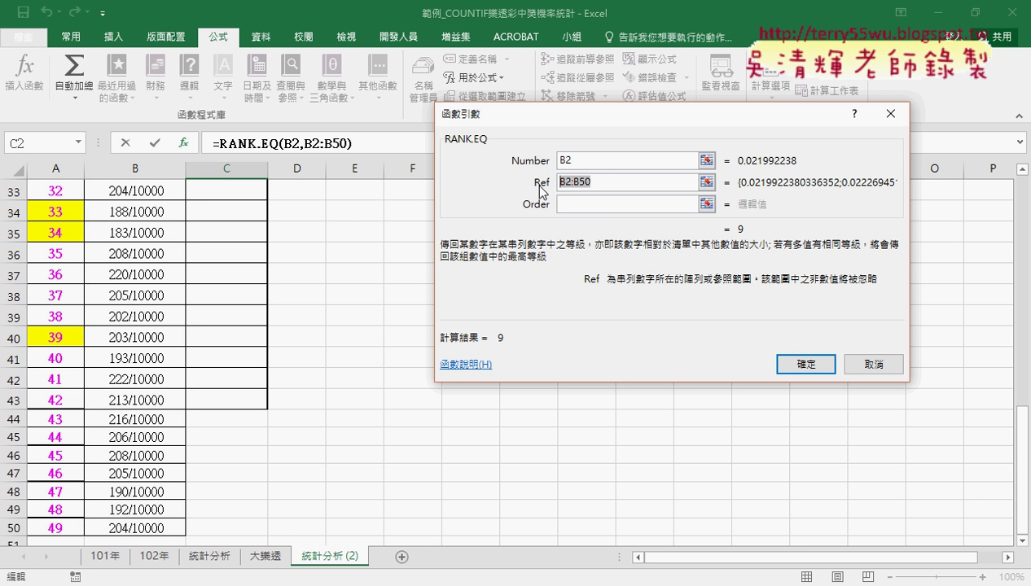
pyautogui.press('F4')
pyautogui.press('F4')
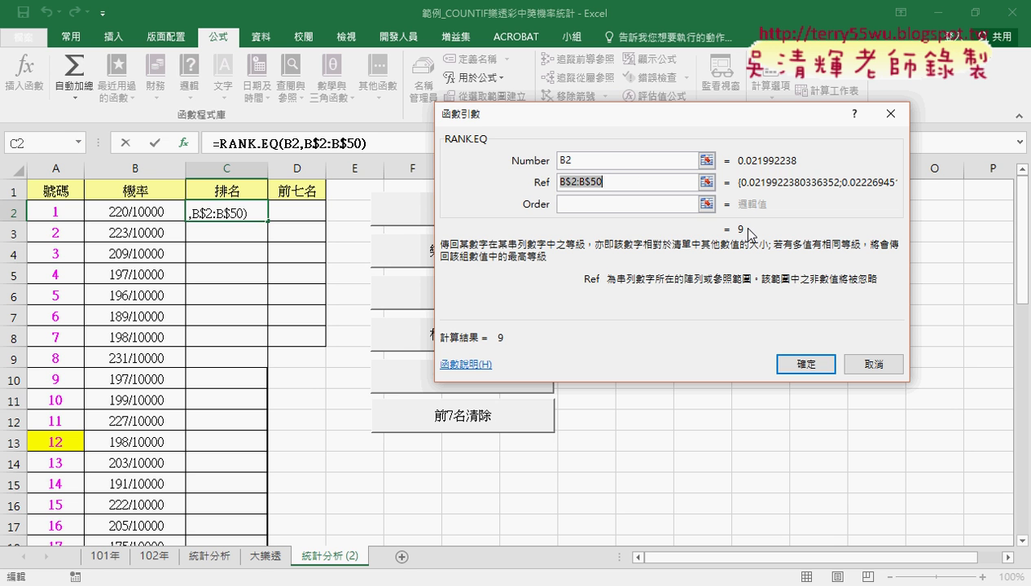
pyautogui.click(802, 366)
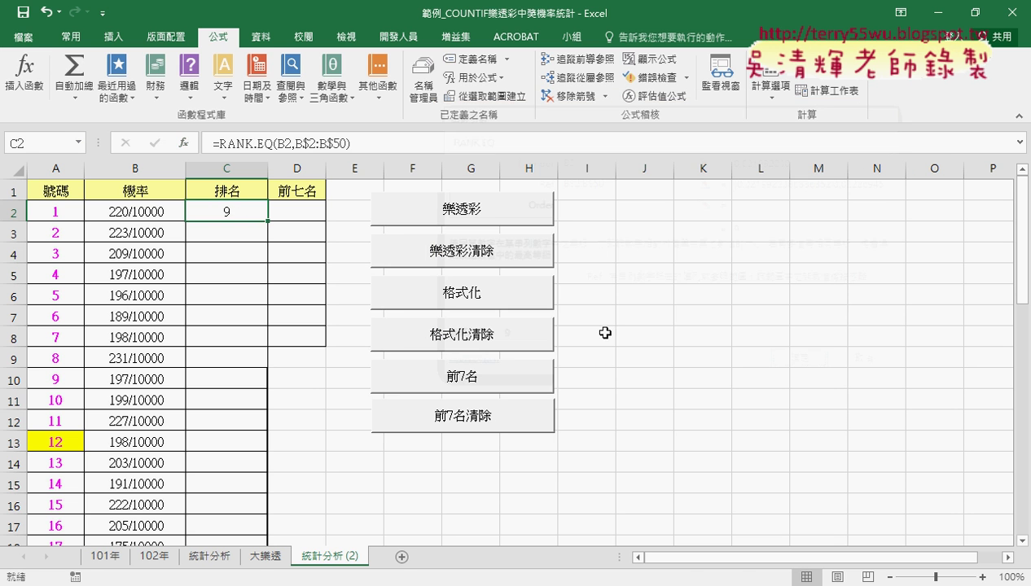
# Fill C2's RANK.EQ formula down to C50 and switch to the Developer tab
pyautogui.doubleClick(268, 222)
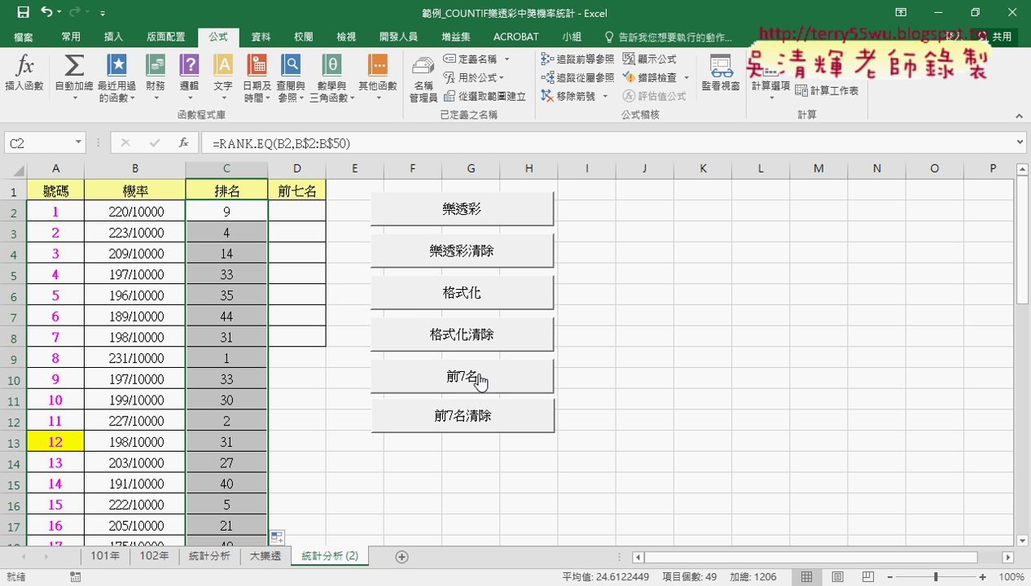
pyautogui.click(398, 37)
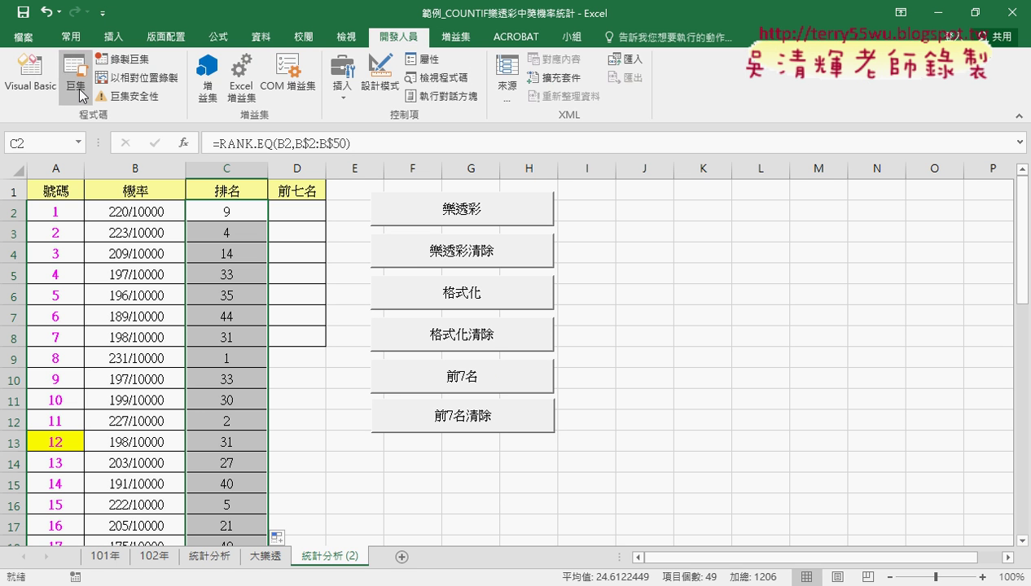
# Open Module1 in the VBA editor and select the entire 前7名 Sub for copying
pyautogui.click(30, 74)
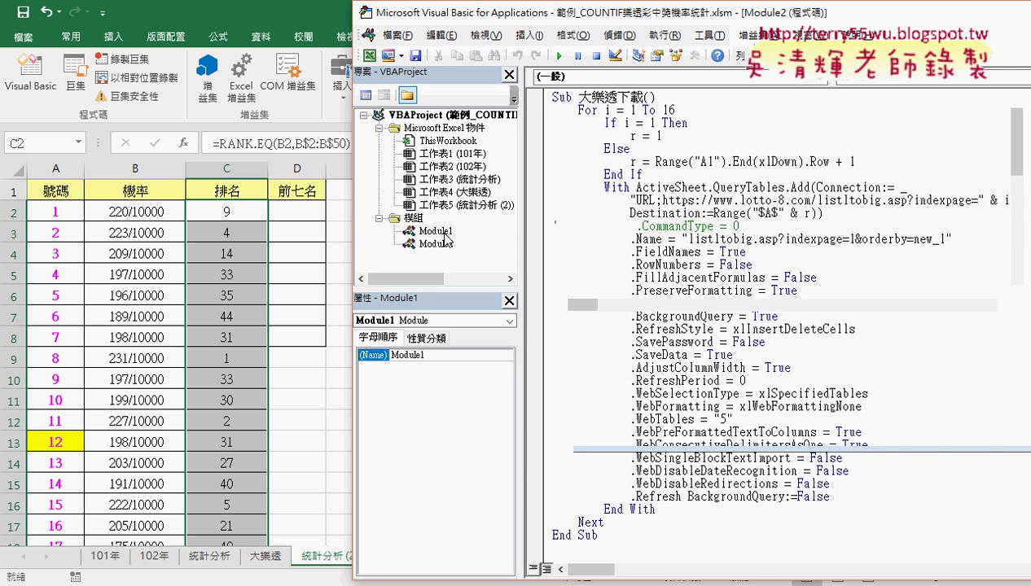
pyautogui.doubleClick(445, 233)
pyautogui.scroll(-3, 759, 298)
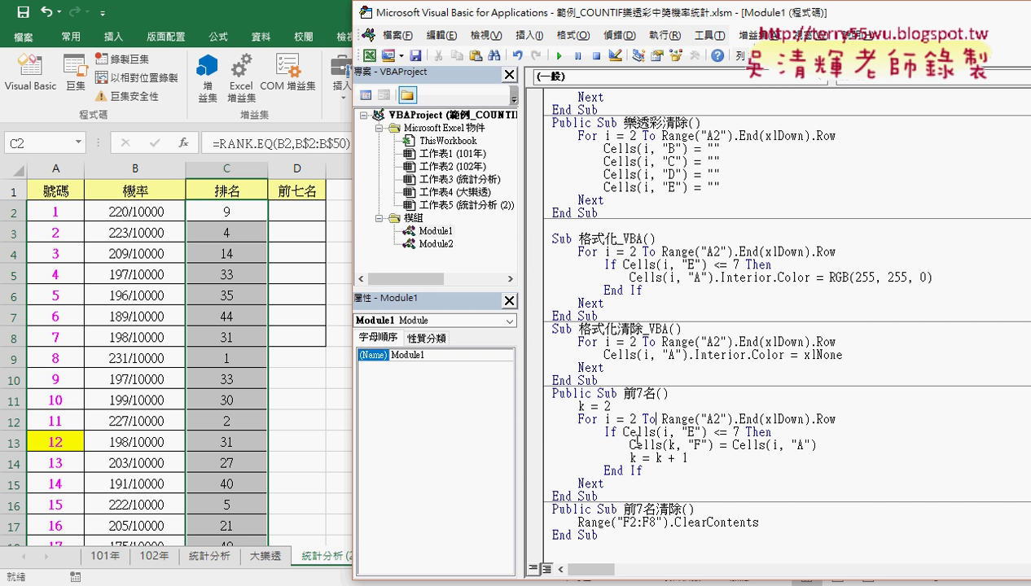
pyautogui.moveTo(600, 496); pyautogui.dragTo(538, 397)
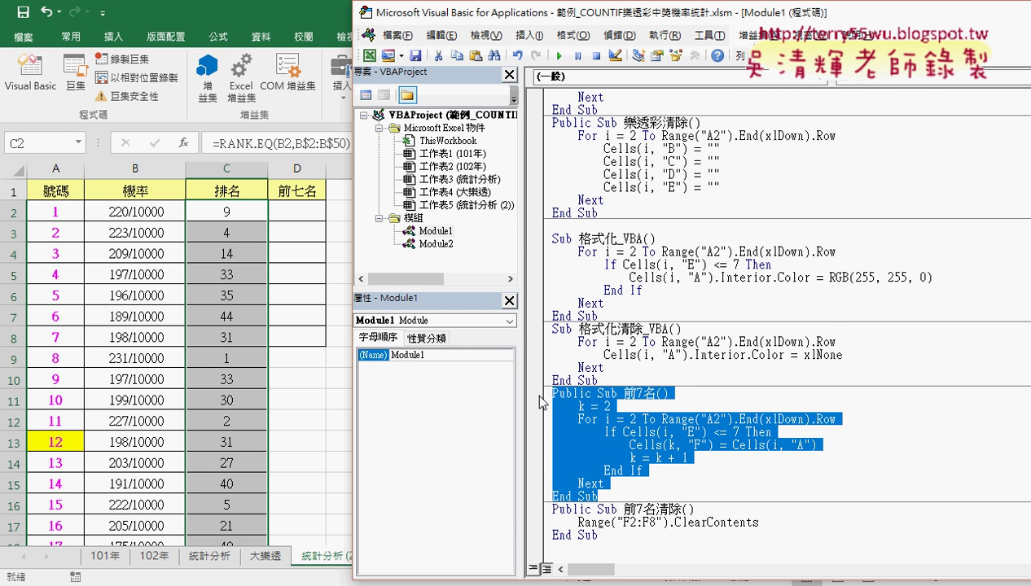
# Paste a duplicate below End Sub and rename it 前7名大樂透
pyautogui.click(618, 500)
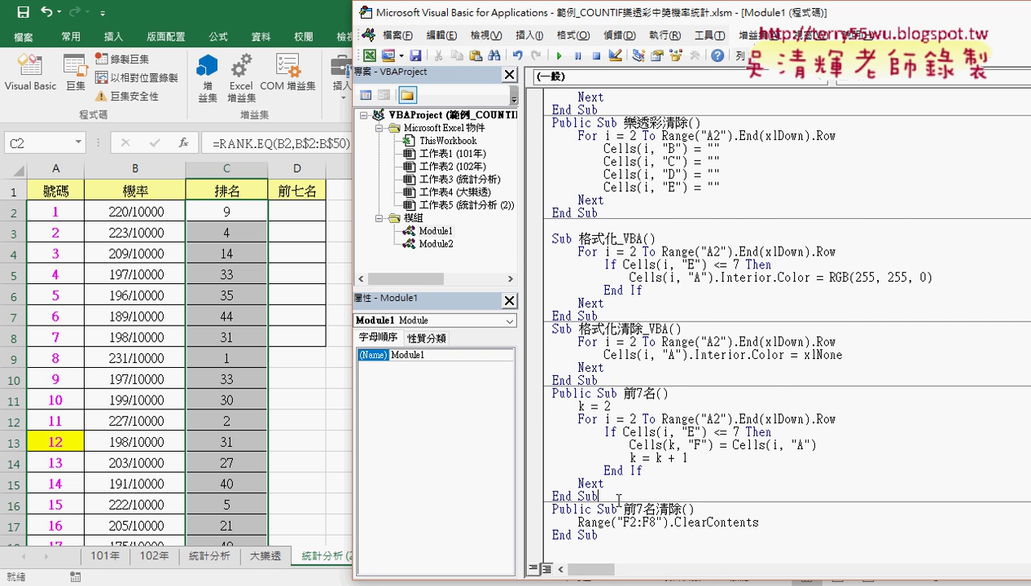
pyautogui.press('Return')
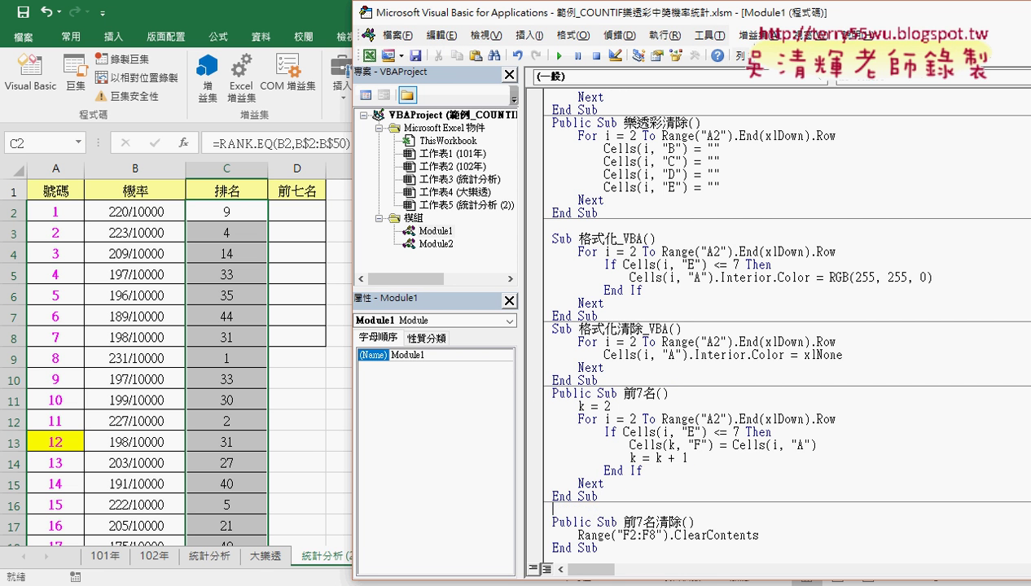
pyautogui.hotkey('ctrl', 'v')
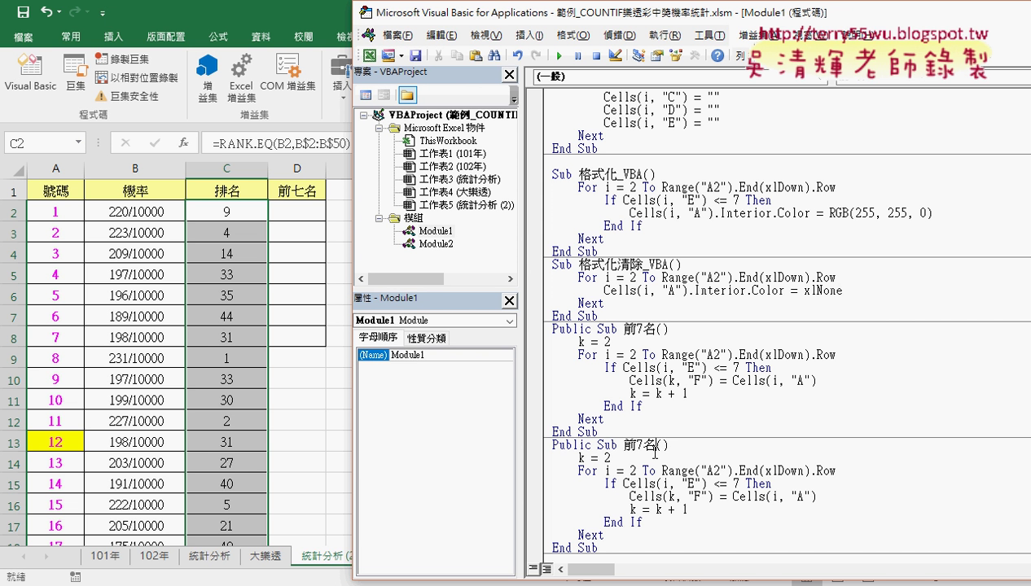
pyautogui.write('4')
pyautogui.write('4')
pyautogui.write('wx4')
# Highlight the new name, the For loop line, and the column letter E in the If condition
pyautogui.moveTo(623, 444); pyautogui.dragTo(693, 445)
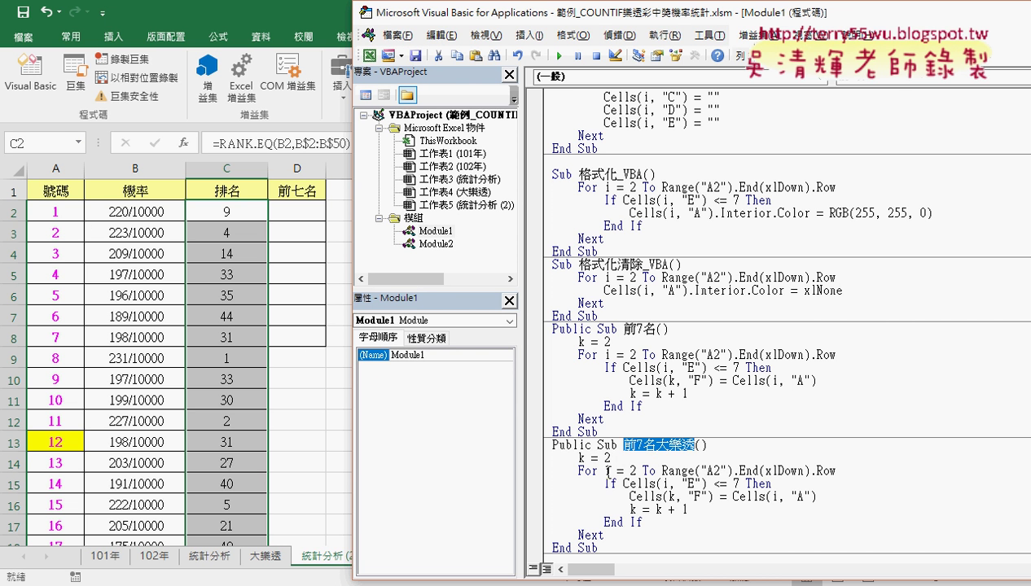
pyautogui.moveTo(613, 458); pyautogui.dragTo(599, 471)
pyautogui.click(662, 471)
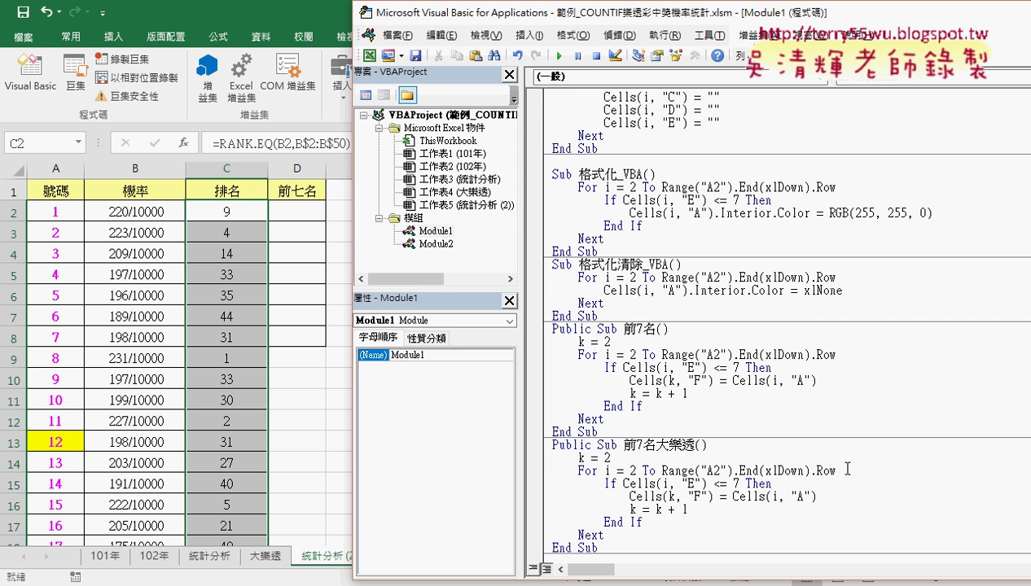
pyautogui.moveTo(847, 470); pyautogui.dragTo(547, 471)
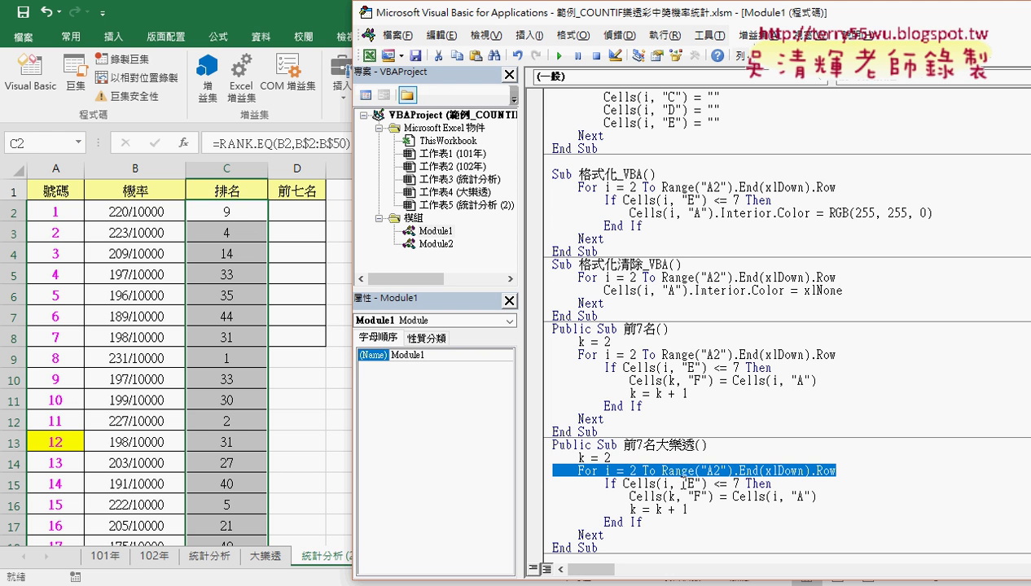
pyautogui.doubleClick(690, 483)
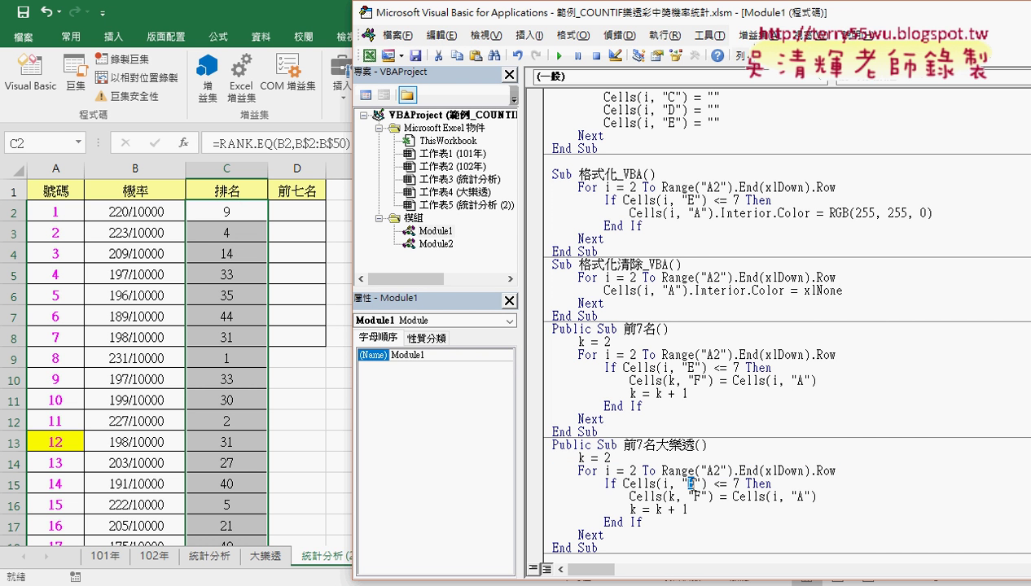
# Change the If test's column E to C and the write target F to D
pyautogui.write('C')
pyautogui.doubleClick(696, 496)
pyautogui.write('D')
pyautogui.scroll(-1, 644, 510)
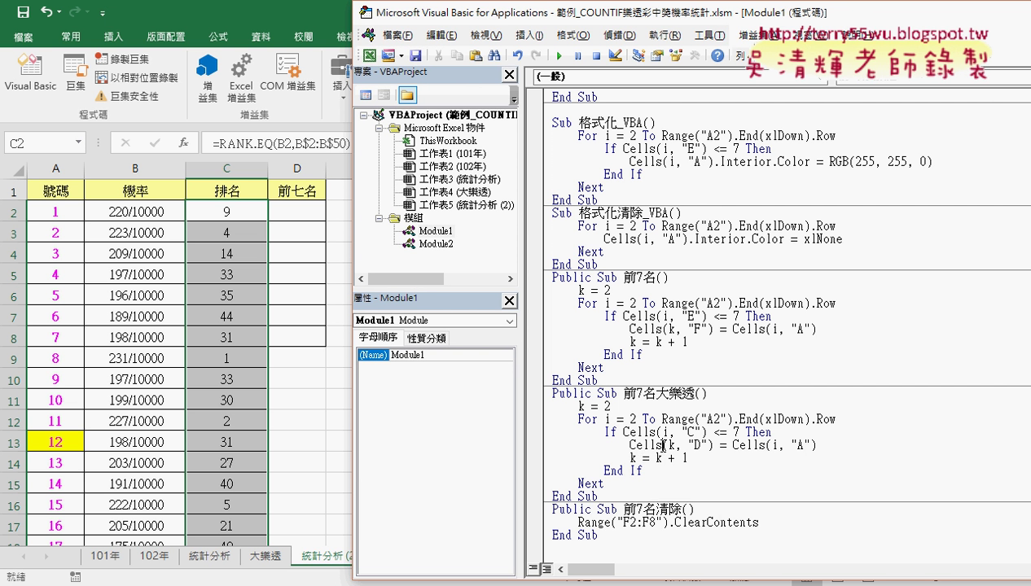
# Step through 前7名大樂透 with F8 until 2 is written into D2
pyautogui.press('F8')
pyautogui.press('F8')
pyautogui.press('F8')
pyautogui.press('F8')
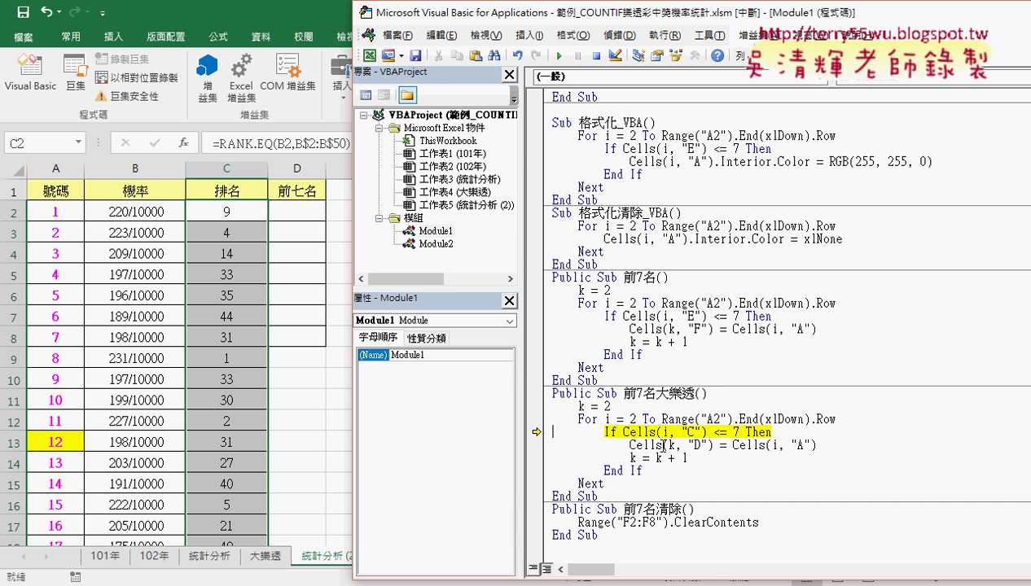
pyautogui.press('F8')
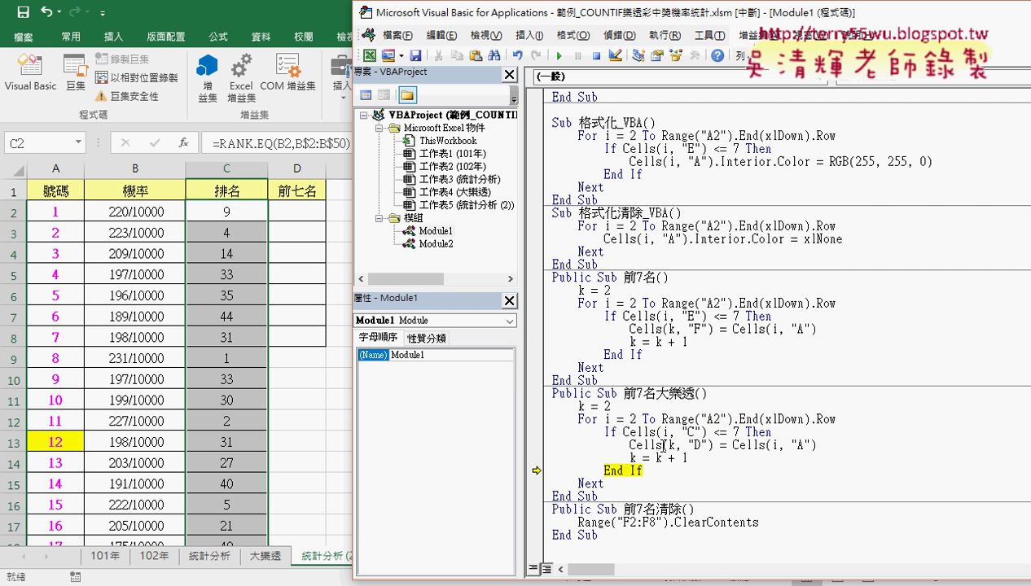
pyautogui.press('F8')
pyautogui.press('F8')
pyautogui.press('F8')
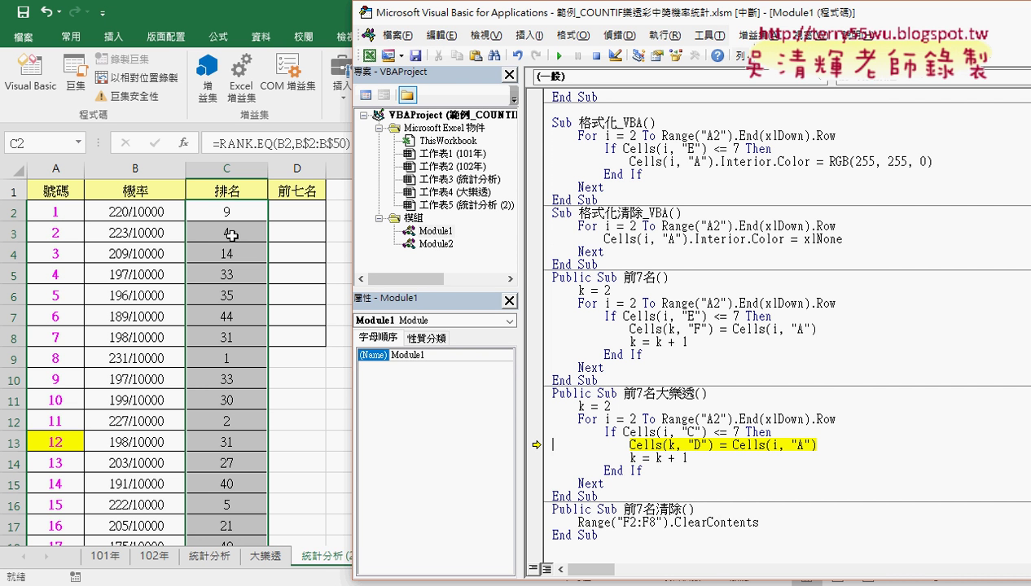
pyautogui.press('F8')
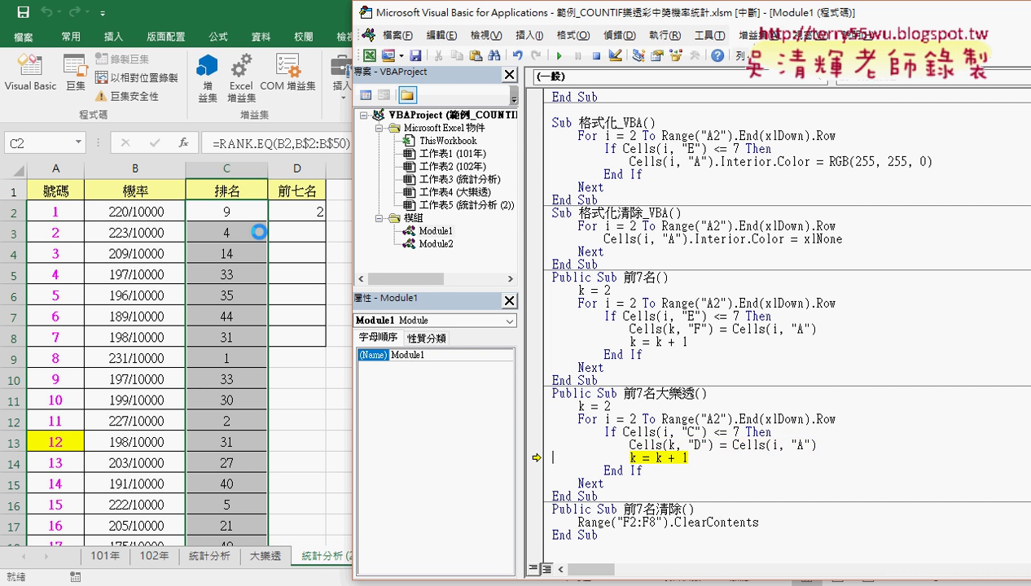
pyautogui.press('F8')
pyautogui.press('F8')
pyautogui.press('F8')
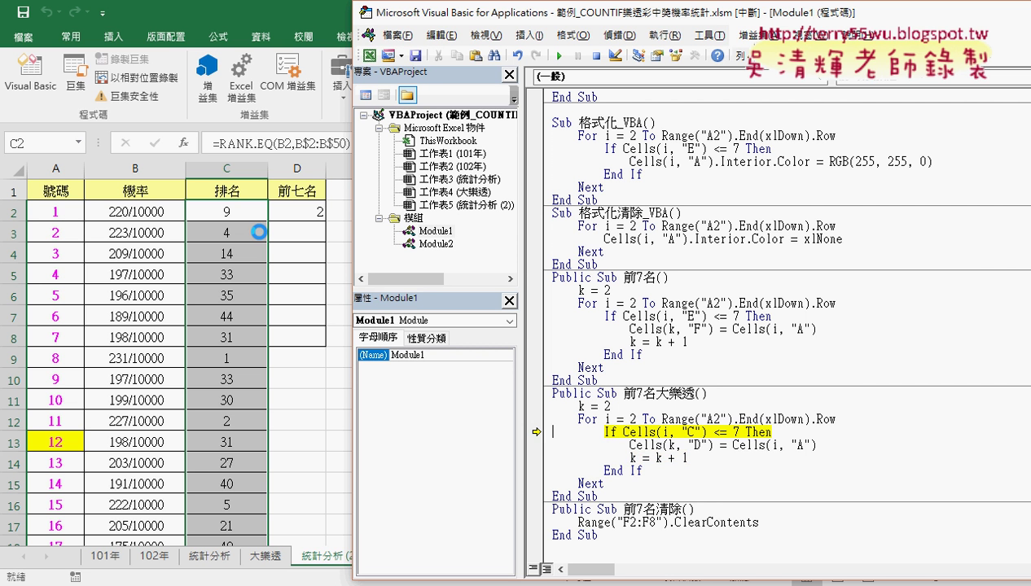
pyautogui.press('F8')
pyautogui.press('F8')
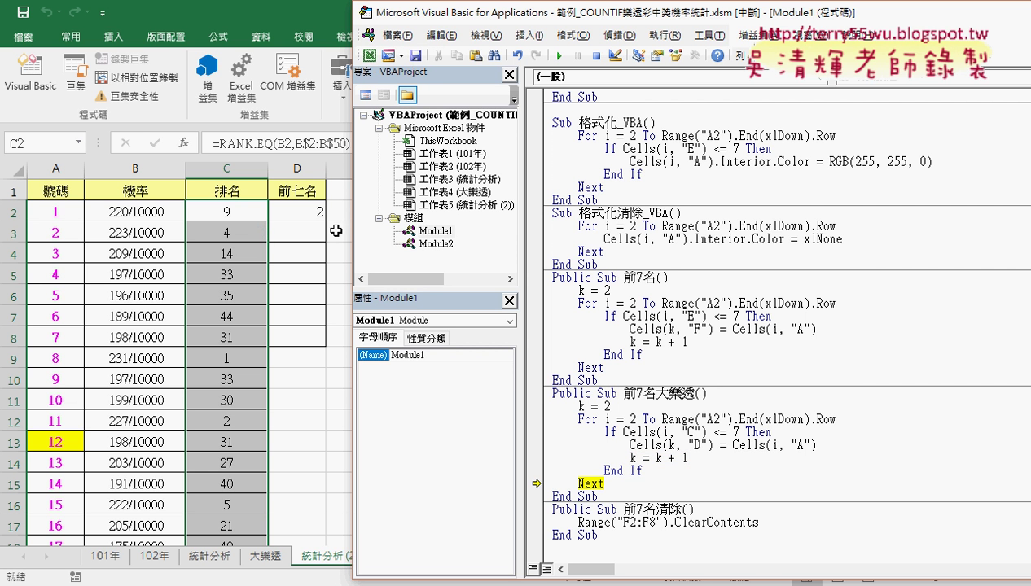
# Use breakpoints on the Cells and k = k + 1 lines, write 8 into D3, then run to completion
pyautogui.click(534, 444)
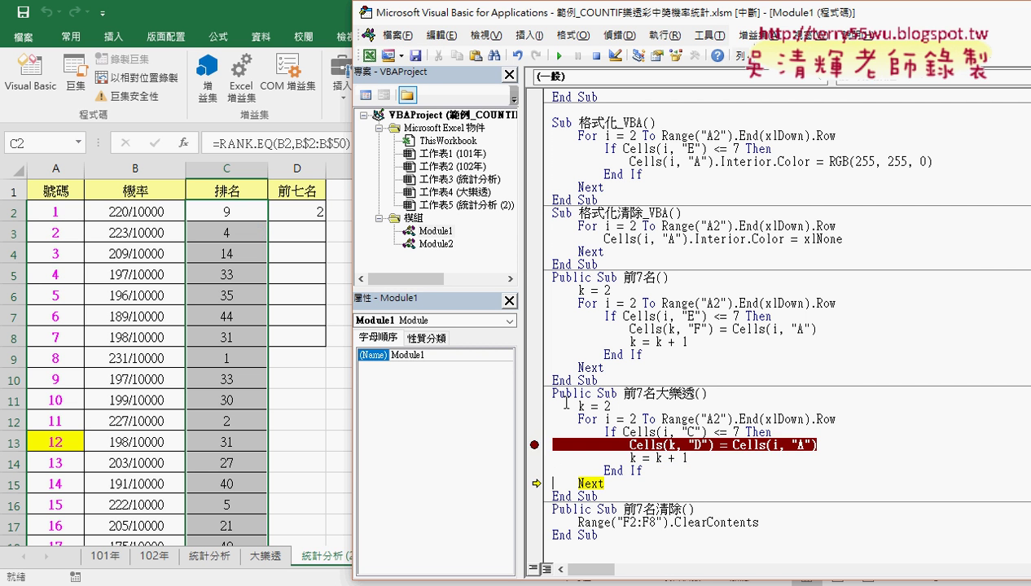
pyautogui.click(560, 57)
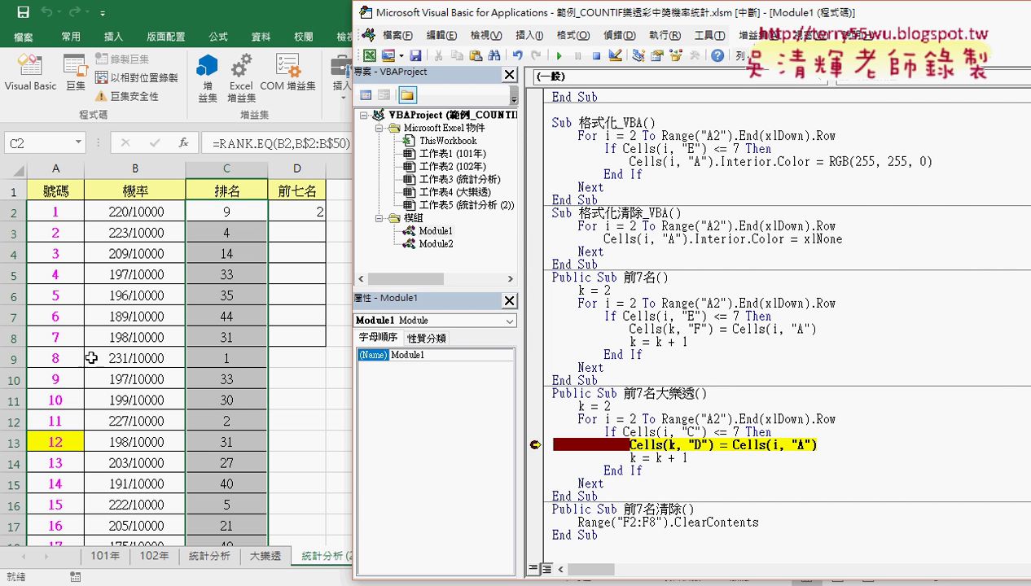
pyautogui.moveTo(665, 433)
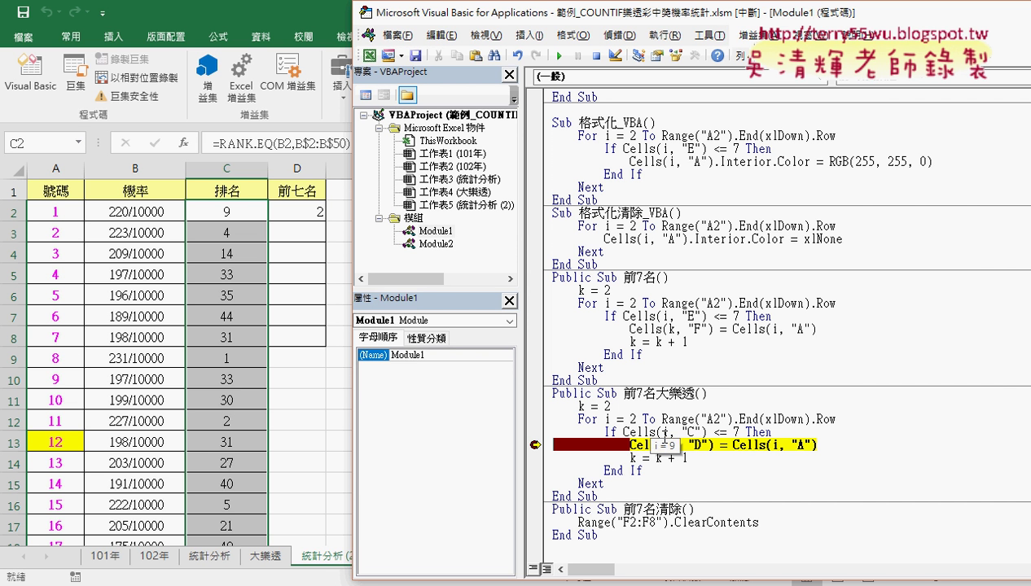
pyautogui.press('F8')
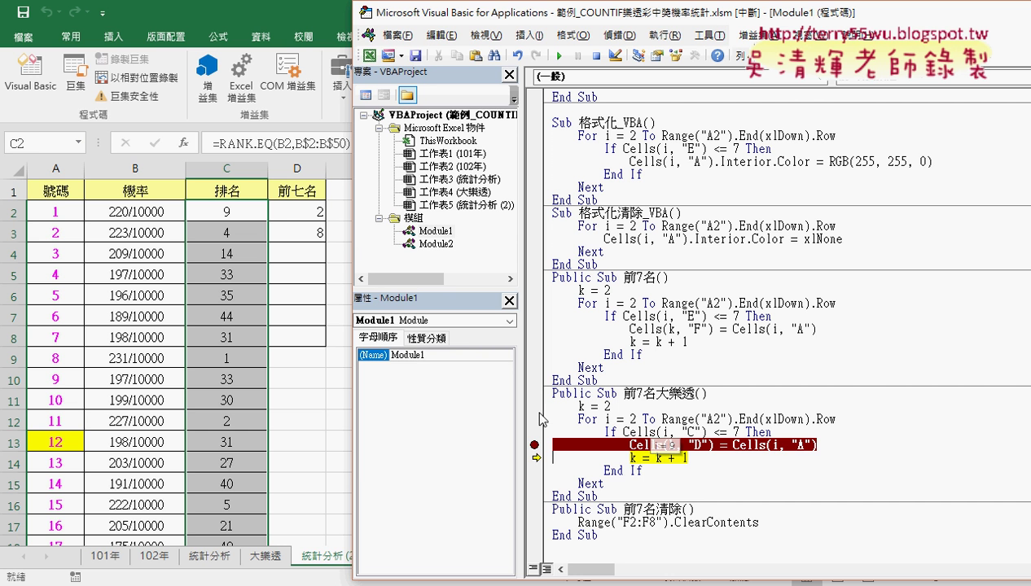
pyautogui.click(536, 453)
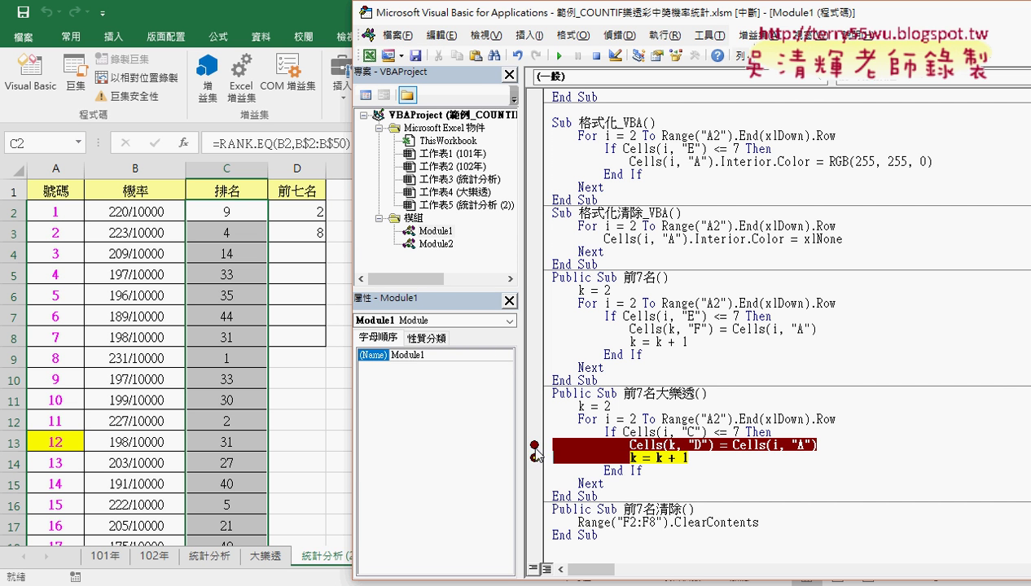
pyautogui.click(536, 445)
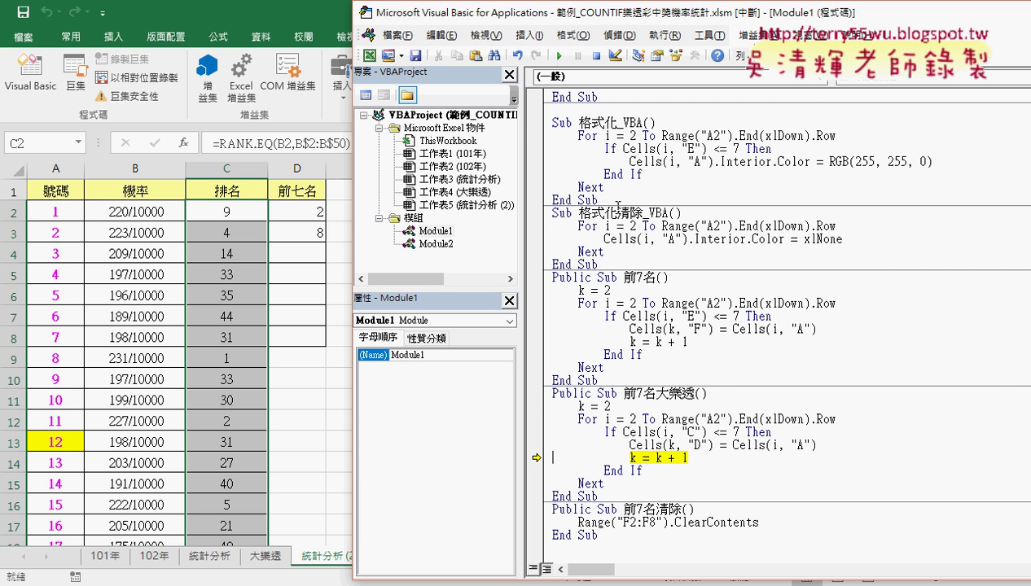
pyautogui.click(559, 55)
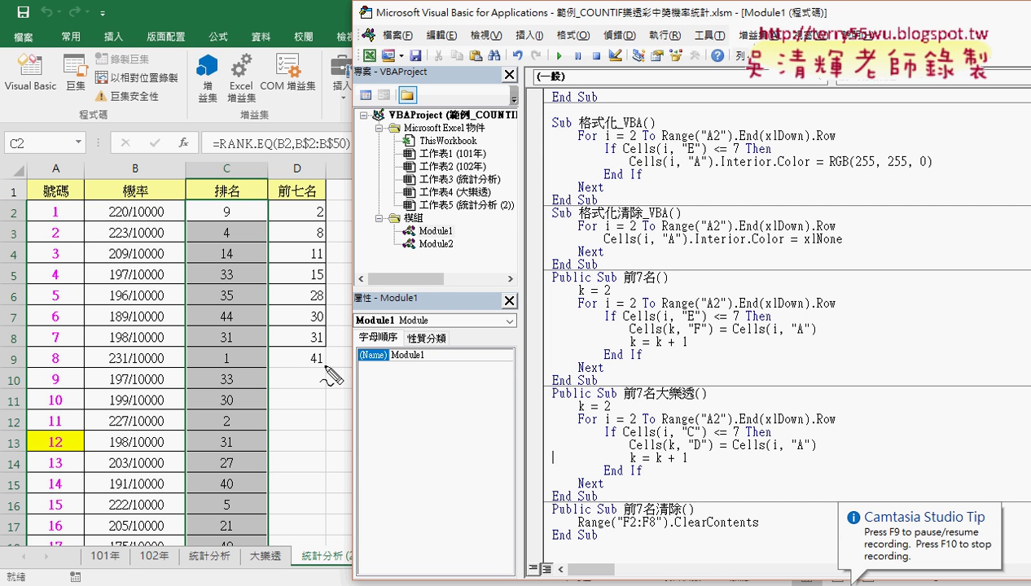
pyautogui.moveTo(311, 347); pyautogui.dragTo(322, 377)
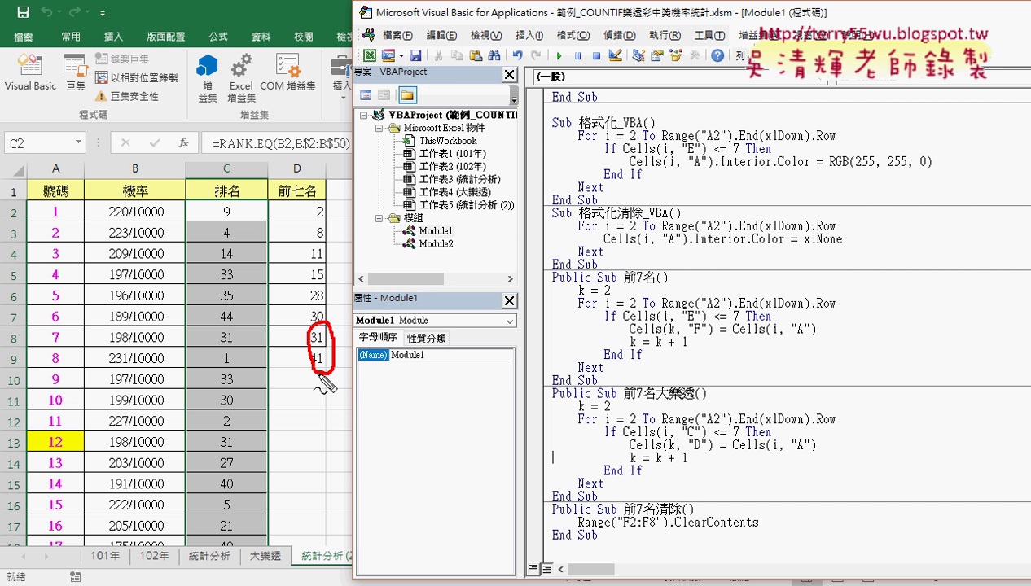
pyautogui.press('Escape')
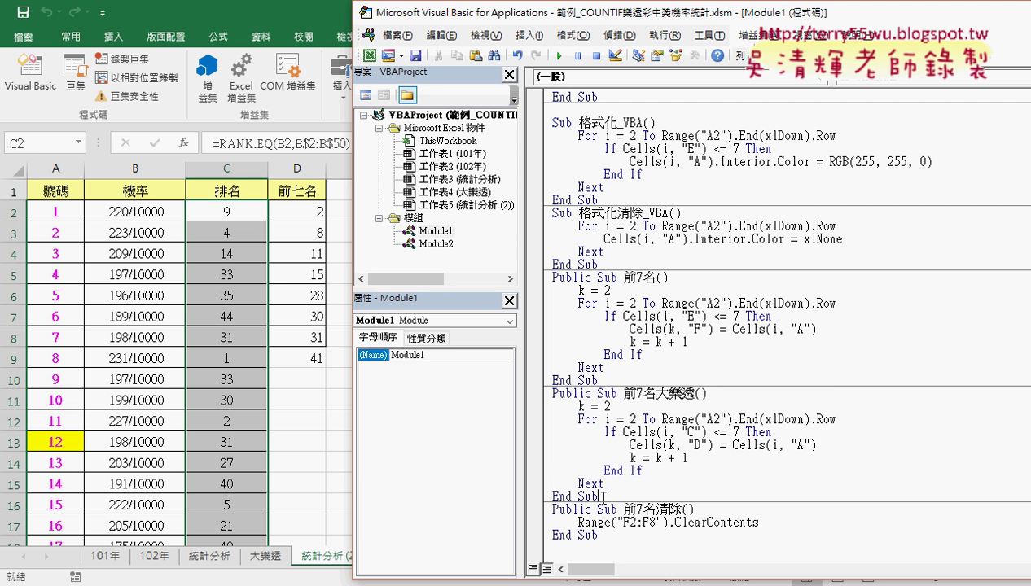
pyautogui.moveTo(599, 495); pyautogui.dragTo(539, 394)
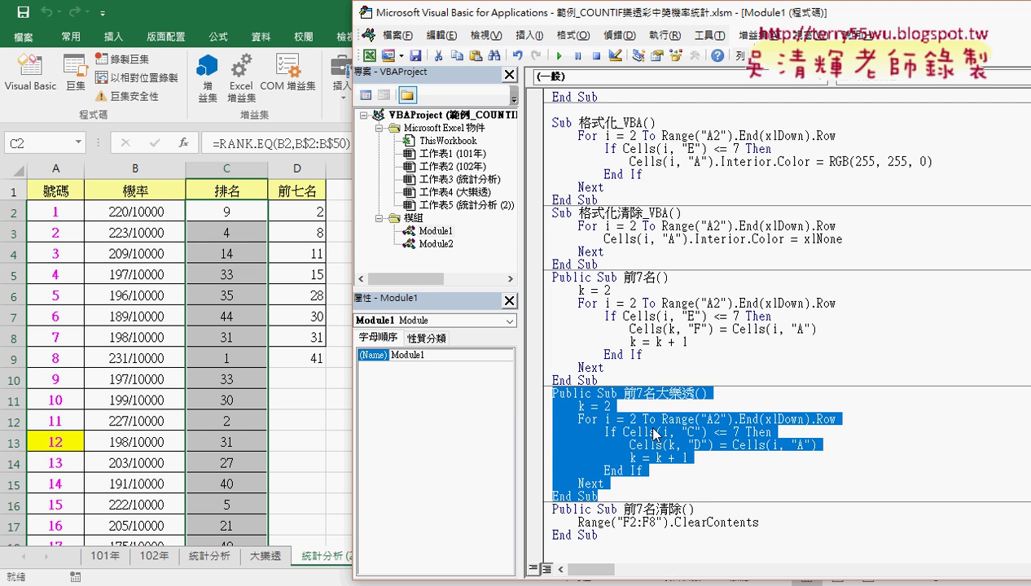
# Highlight the For…Next loop block and the 7 in the rank condition
pyautogui.click(654, 434)
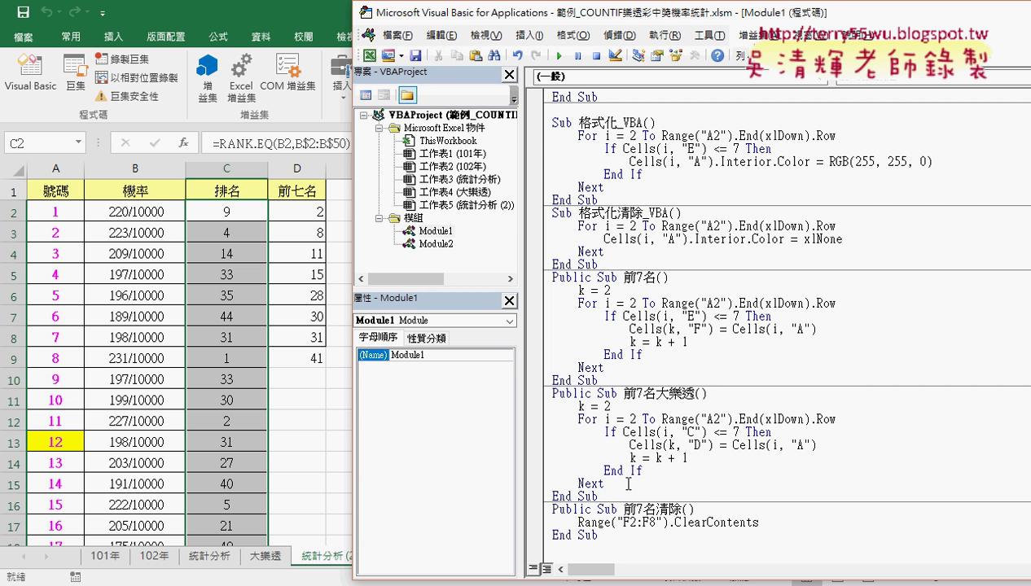
pyautogui.moveTo(604, 483); pyautogui.dragTo(523, 417)
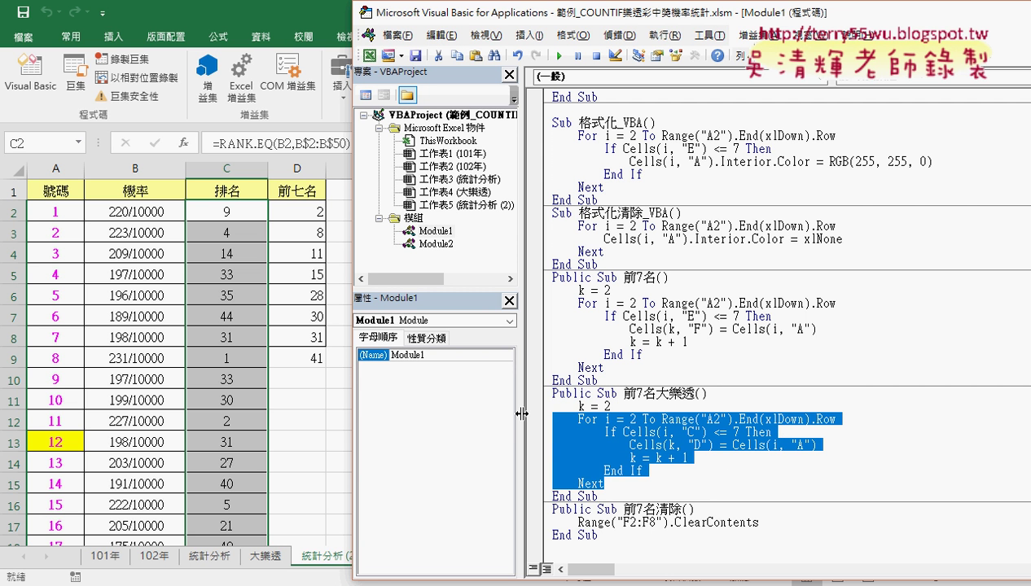
pyautogui.click(753, 431)
pyautogui.doubleClick(736, 432)
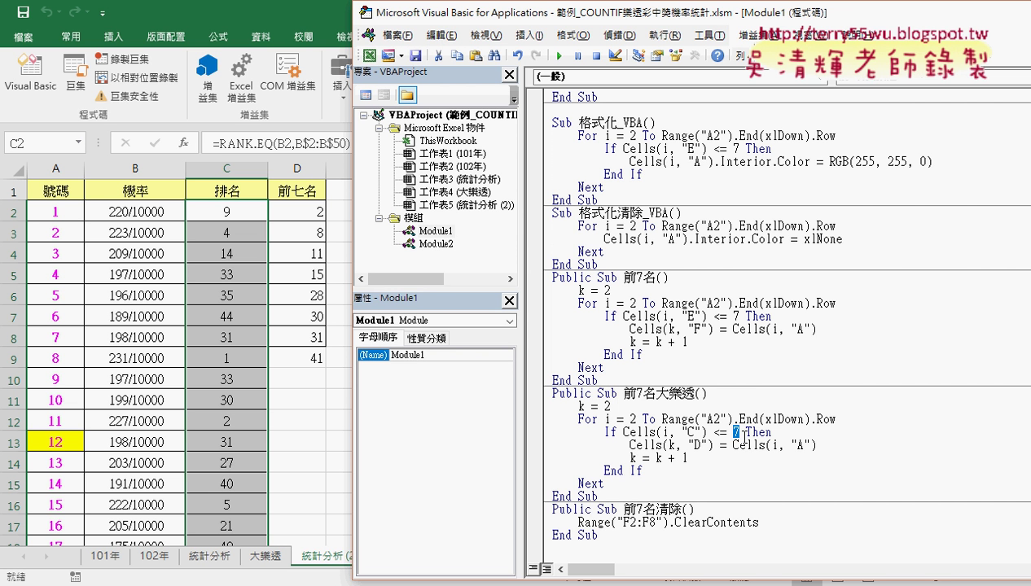
# Insert a new line after k = 2 reading for j=1 to 7
pyautogui.click(655, 406)
pyautogui.press('Return')
pyautogui.write('ㄈ')
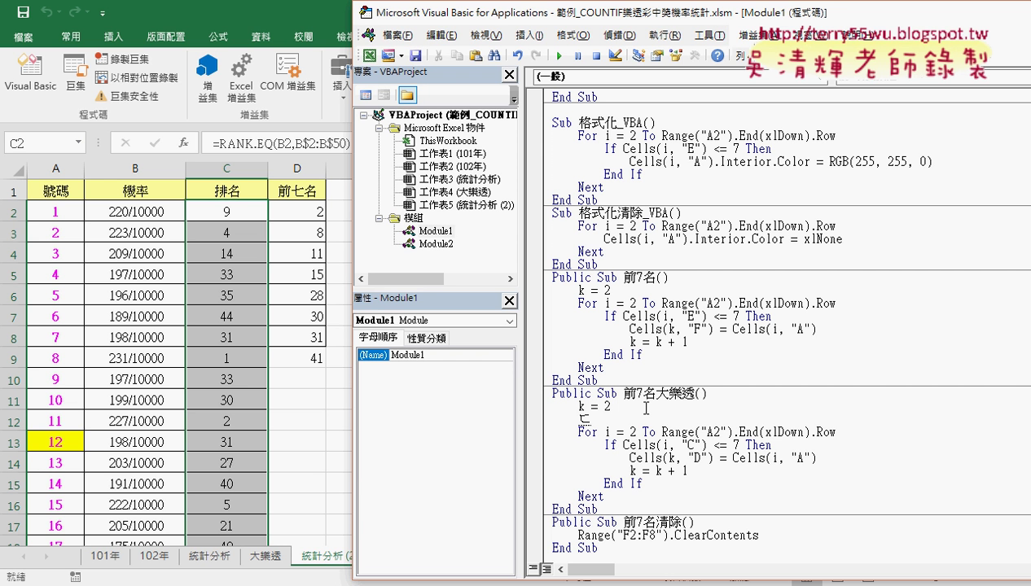
pyautogui.press('BackSpace')
pyautogui.write('f')
pyautogui.write('or ')
pyautogui.write('j')
pyautogui.write('=')
pyautogui.write('1 to ')
pyautogui.write('7')
# Add a Next closing the j loop and move the indented For i block inside it
pyautogui.press('Return')
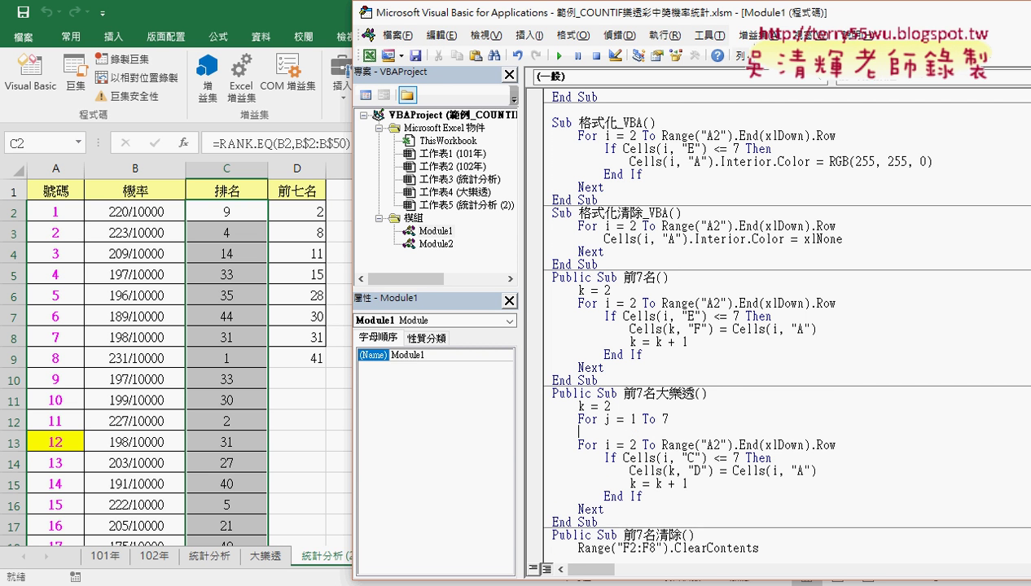
pyautogui.press('Return')
pyautogui.write('n')
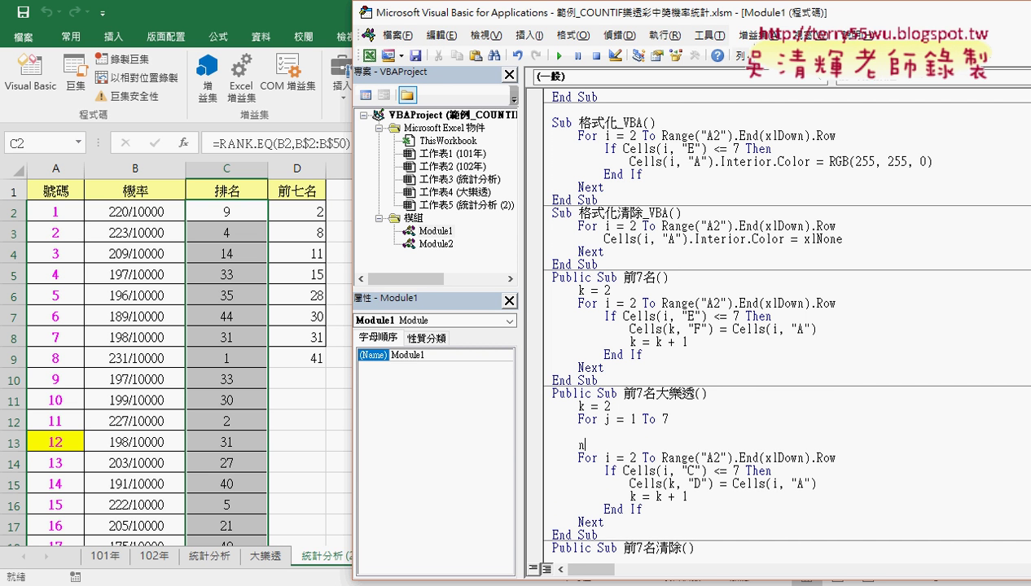
pyautogui.write('ext')
pyautogui.click(571, 426)
pyautogui.moveTo(603, 522)
pyautogui.mouseDown()
pyautogui.moveTo(552, 458)
pyautogui.moveTo(552, 434)
pyautogui.mouseUp()
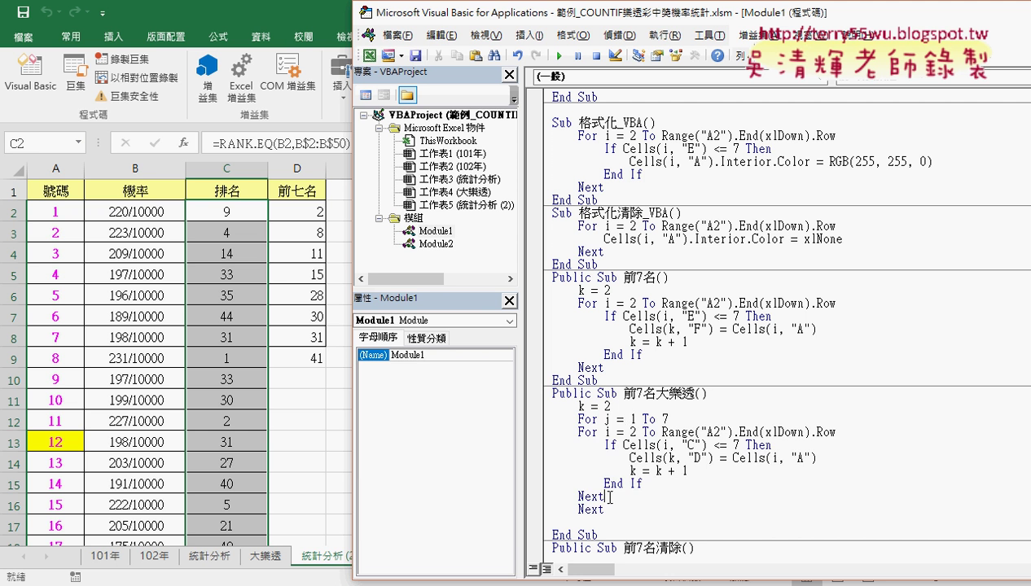
pyautogui.moveTo(604, 497); pyautogui.dragTo(538, 444)
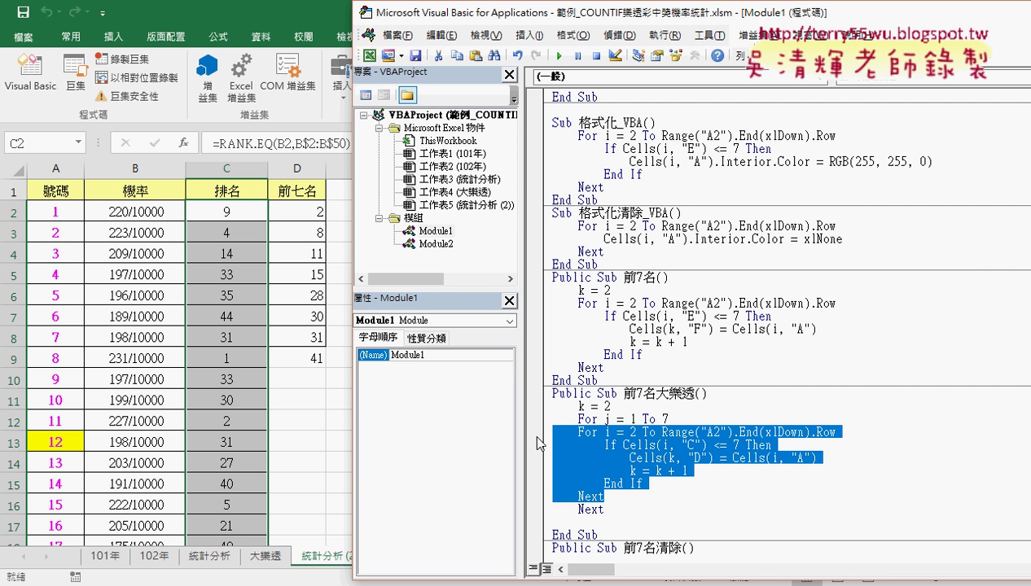
pyautogui.press('Tab')
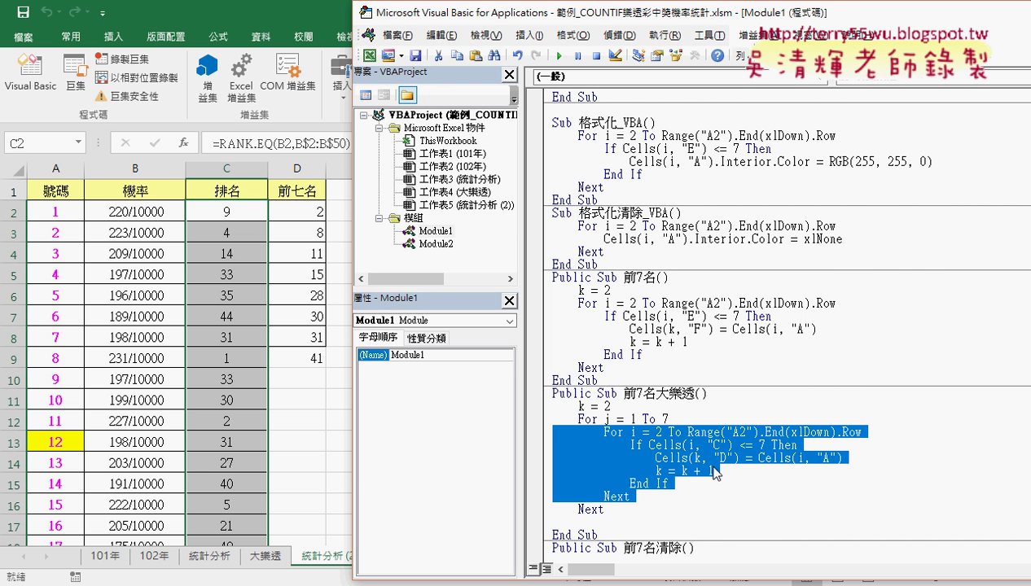
# Change the rank test from <= 7 to = j, pointing out the outer counter j
pyautogui.click(755, 440)
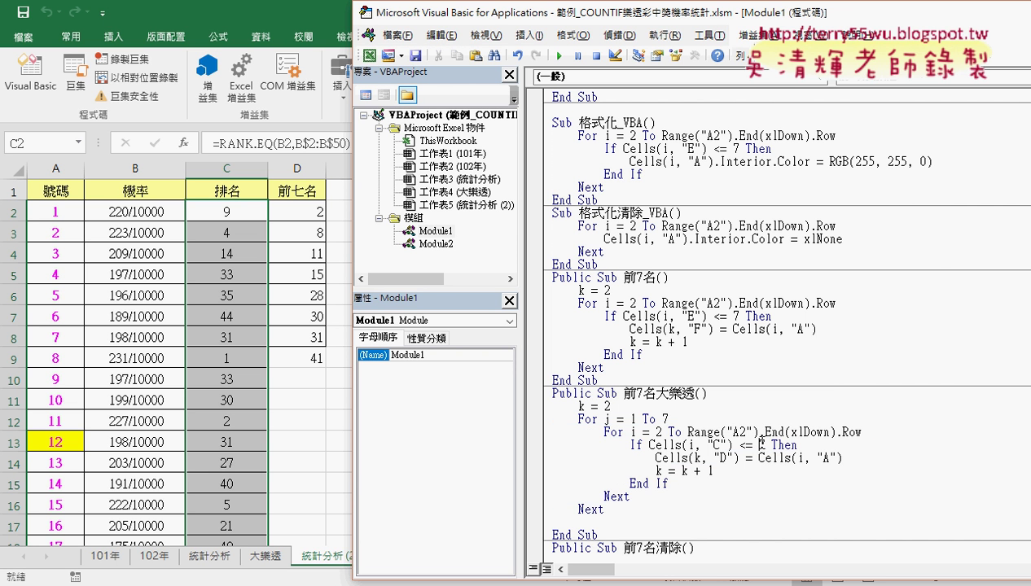
pyautogui.moveTo(756, 445); pyautogui.dragTo(767, 445)
pyautogui.write('j')
pyautogui.press('Delete')
pyautogui.doubleClick(607, 419)
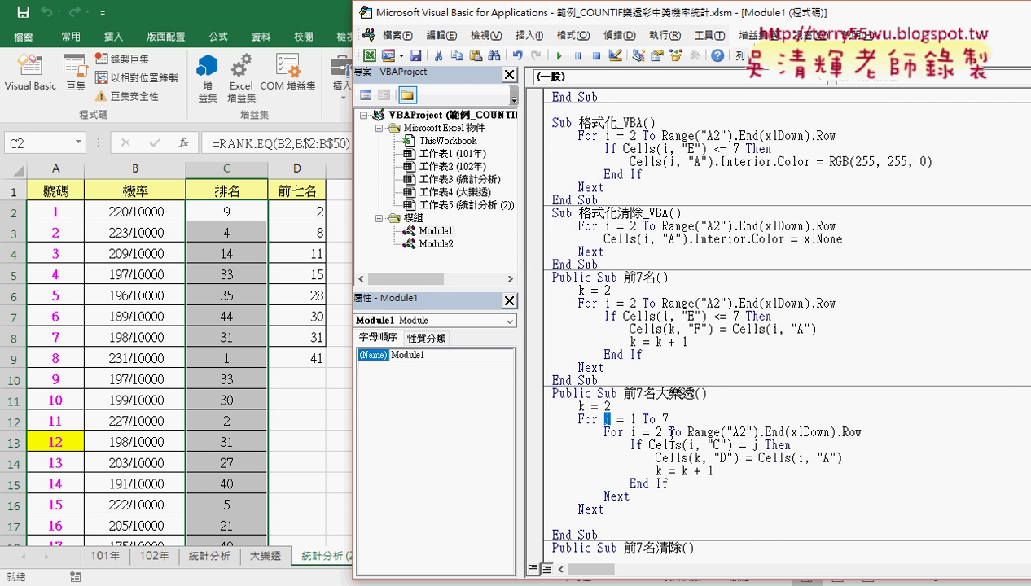
pyautogui.doubleClick(754, 445)
# Annotate the For j = 1 To 7 line, the j in the If test, and the closing Next with the pen
pyautogui.moveTo(666, 419); pyautogui.dragTo(542, 417)
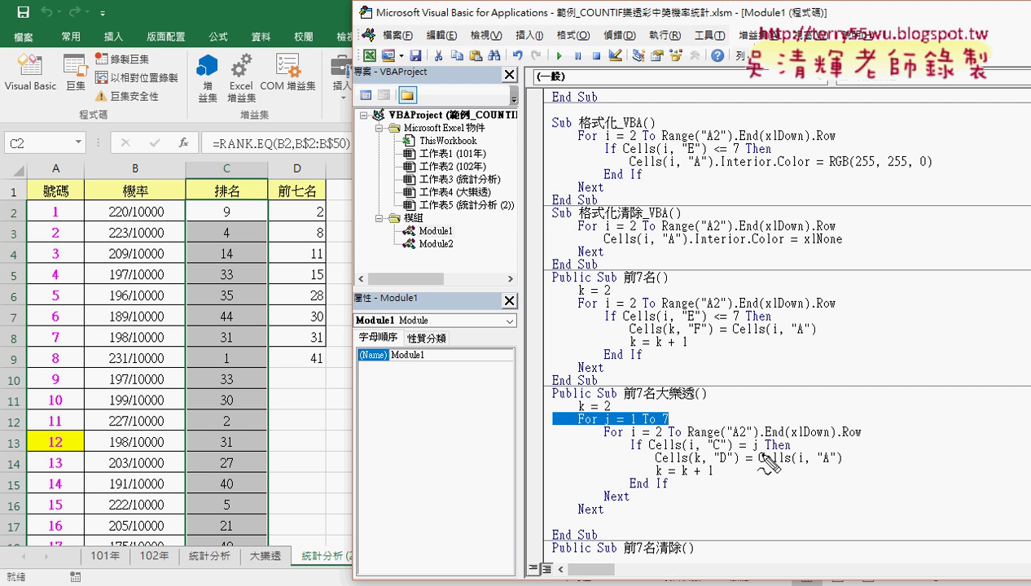
pyautogui.moveTo(751, 449); pyautogui.dragTo(747, 445)
pyautogui.moveTo(668, 427); pyautogui.dragTo(553, 427)
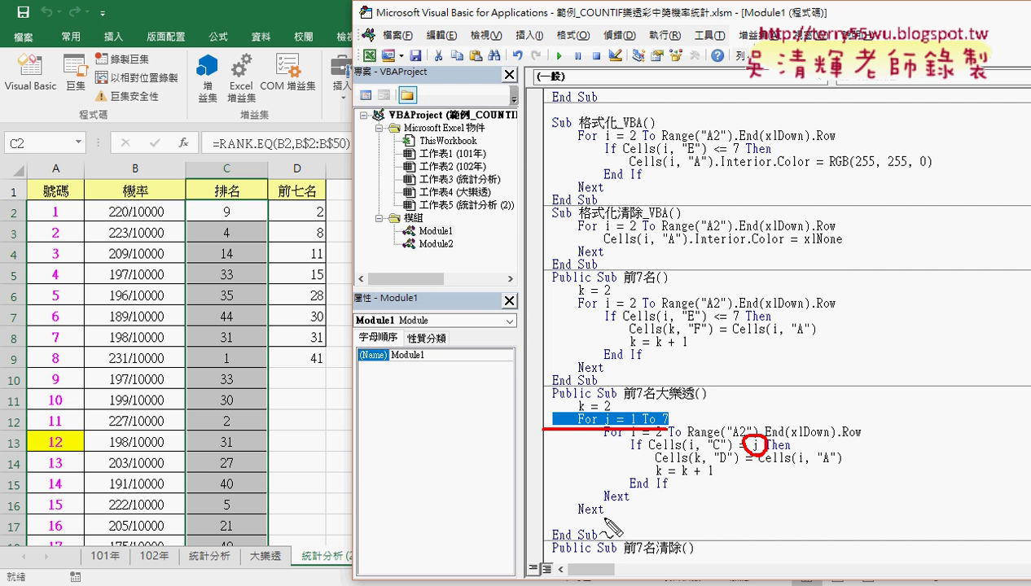
pyautogui.moveTo(606, 511); pyautogui.dragTo(559, 517)
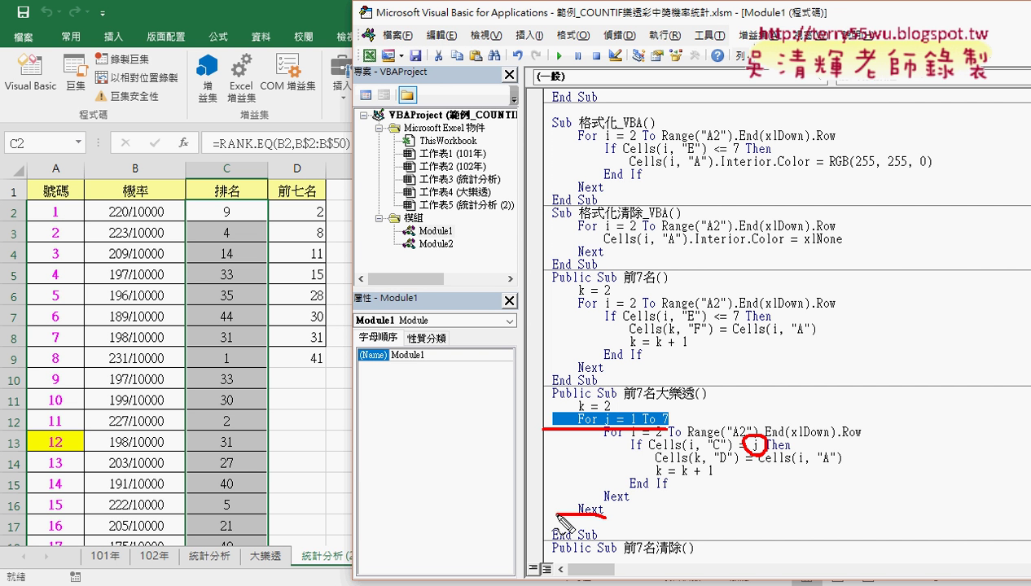
# Erase the annotations and clear the old 前七名 values in D2:D9
pyautogui.press('Escape')
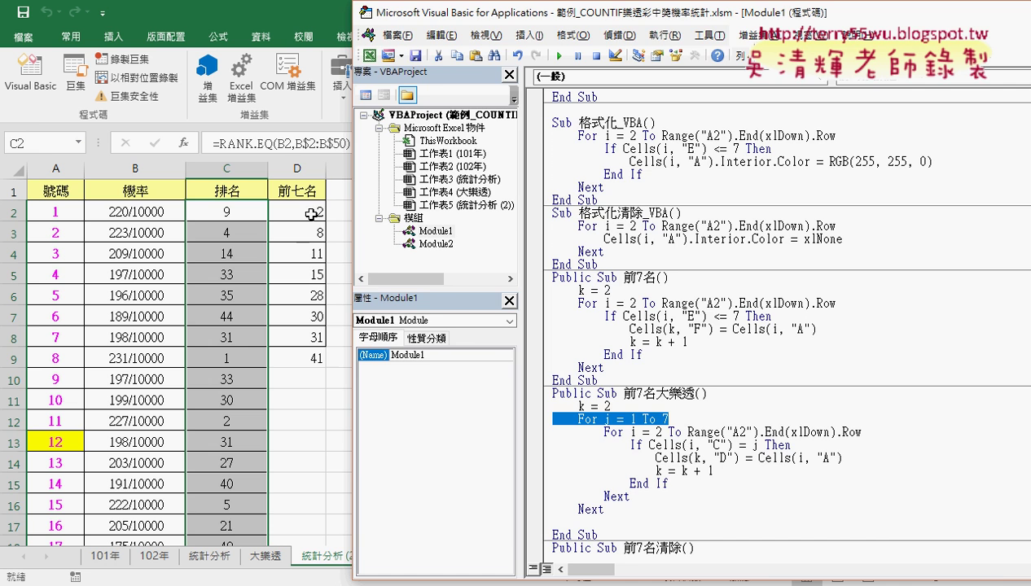
pyautogui.moveTo(309, 212); pyautogui.dragTo(311, 357)
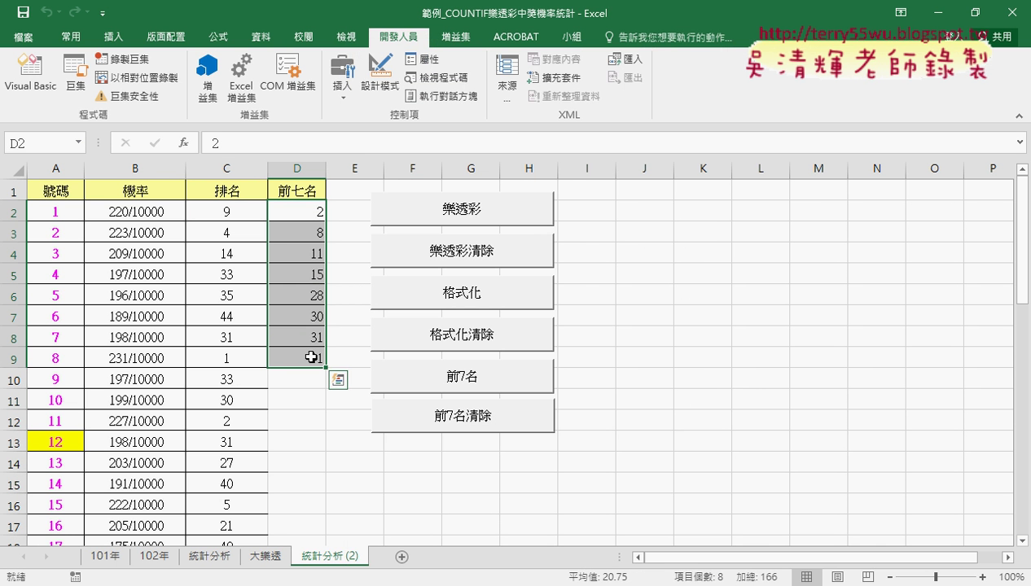
pyautogui.press('Delete')
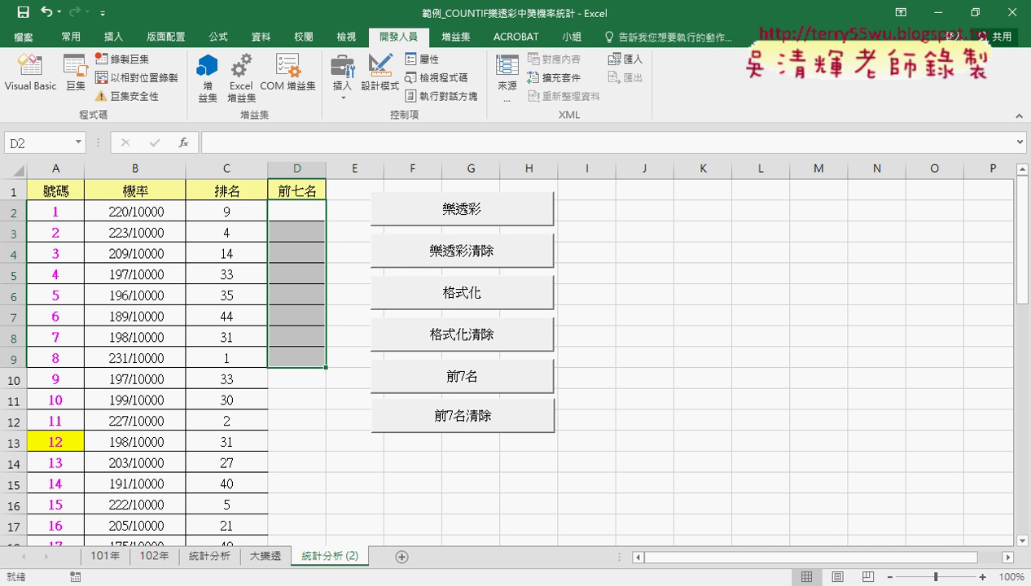
# Back in the VBA editor, step 前7名大樂透 with F8 and set a breakpoint on the Cells(k, "D") line
pyautogui.moveTo(448, 582)
pyautogui.click(527, 530)
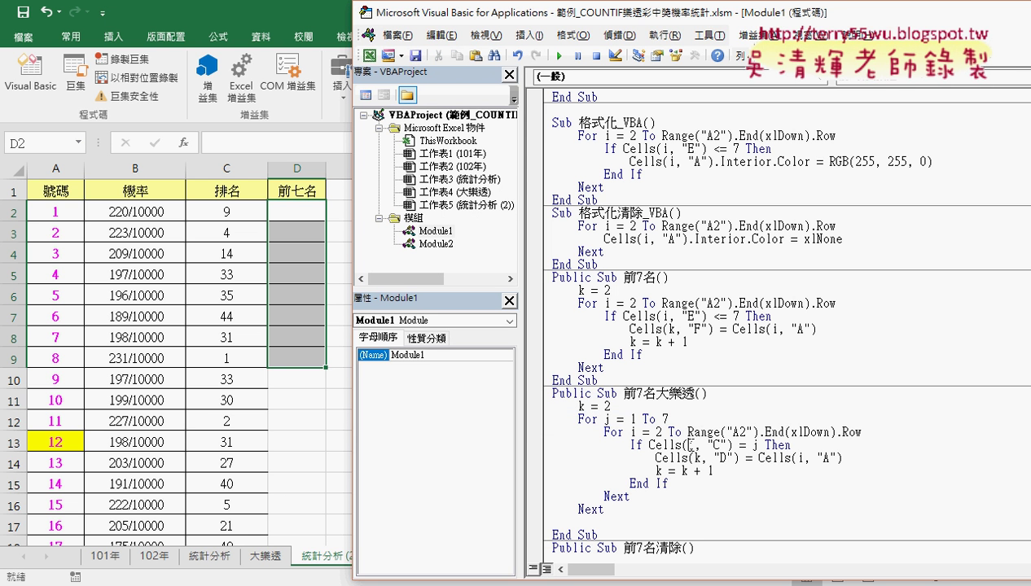
pyautogui.press('F8')
pyautogui.press('F8')
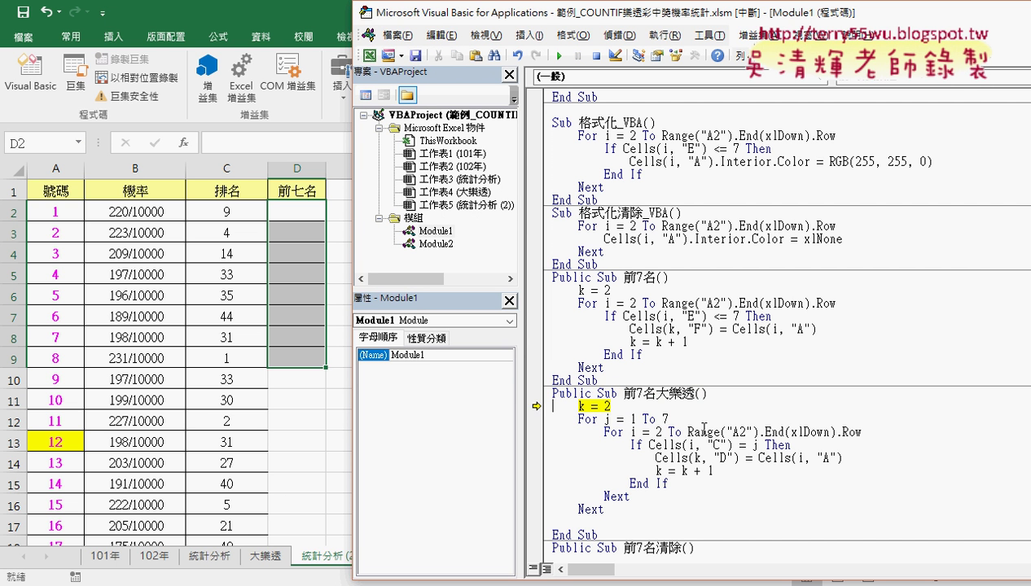
pyautogui.press('F8')
pyautogui.press('F8')
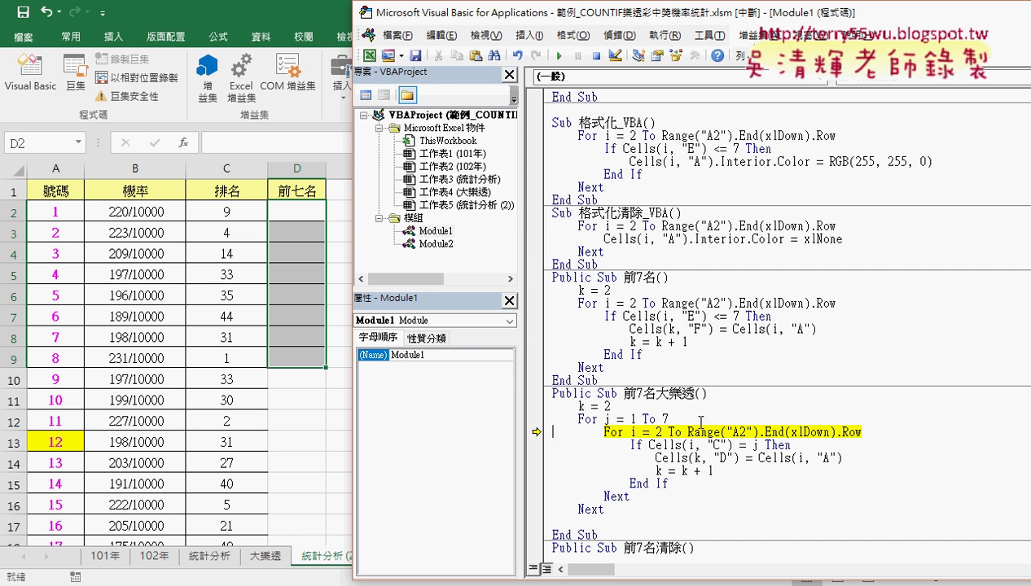
pyautogui.press('F8')
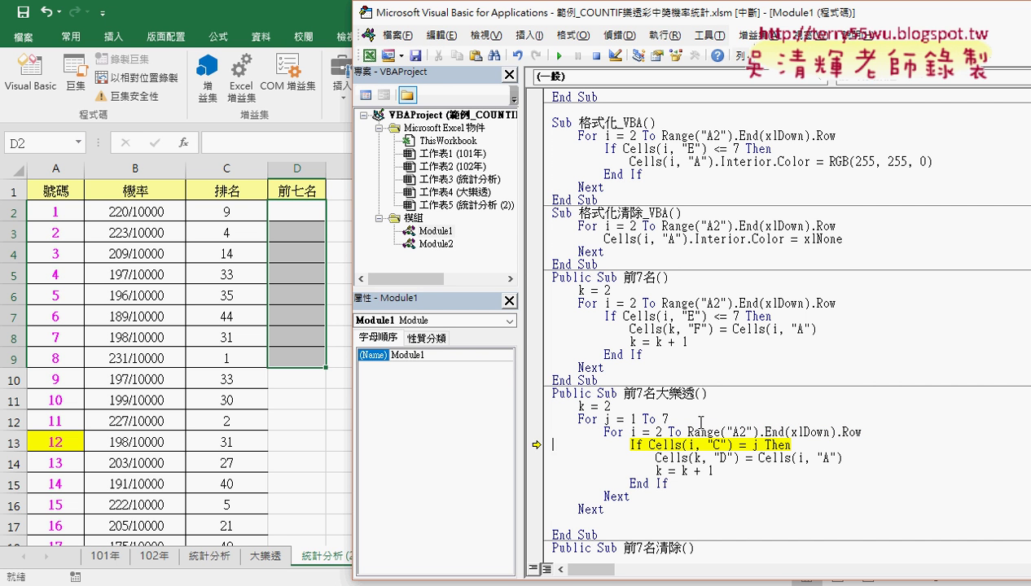
pyautogui.press('F8')
pyautogui.press('F8')
pyautogui.press('F8')
pyautogui.press('F8')
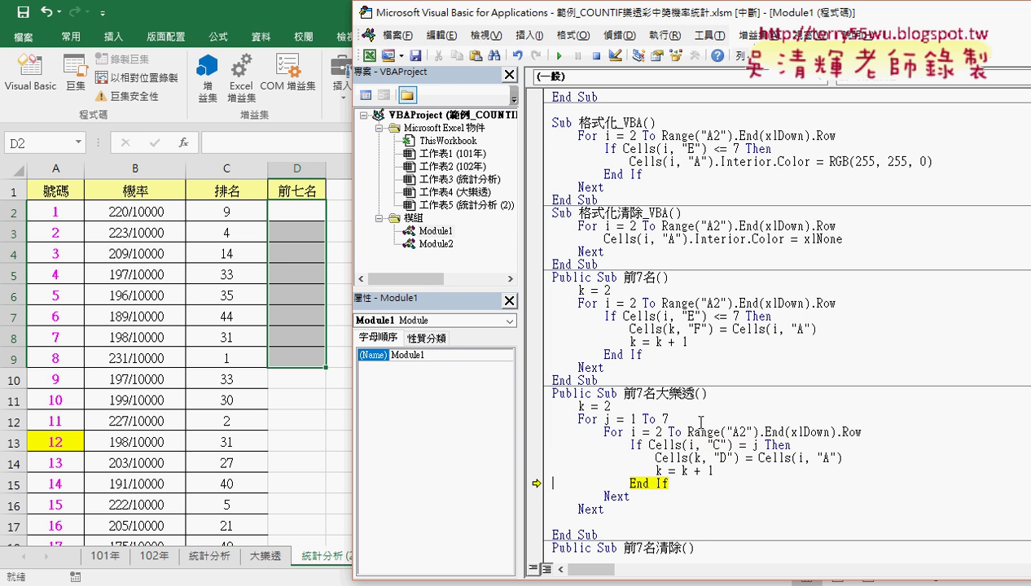
pyautogui.press('F8')
pyautogui.press('F8')
pyautogui.press('F8')
pyautogui.click(537, 459)
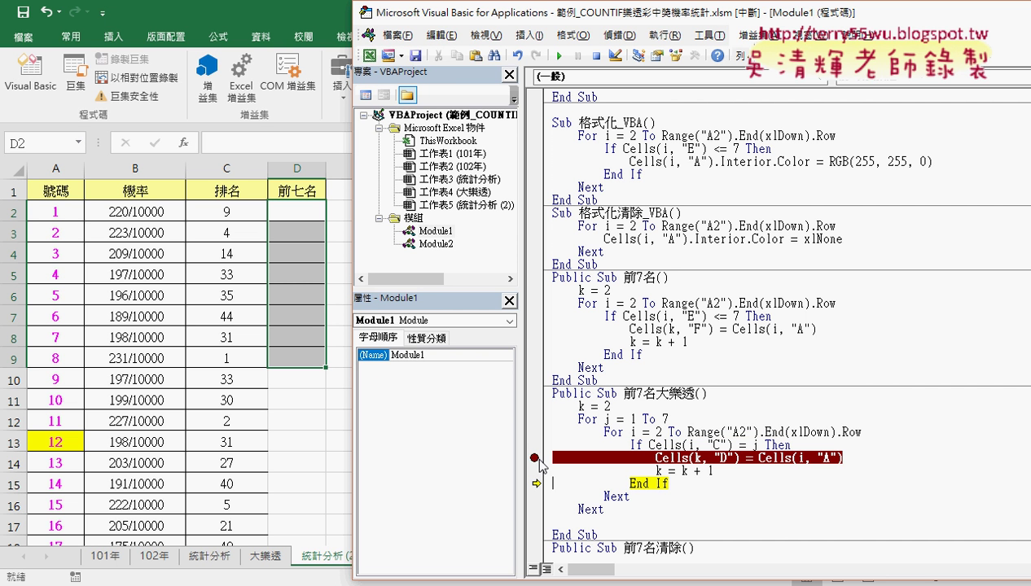
# Continue to the breakpoint, then step with F8 to write 8 into D2 and move through the row loop
pyautogui.click(558, 56)
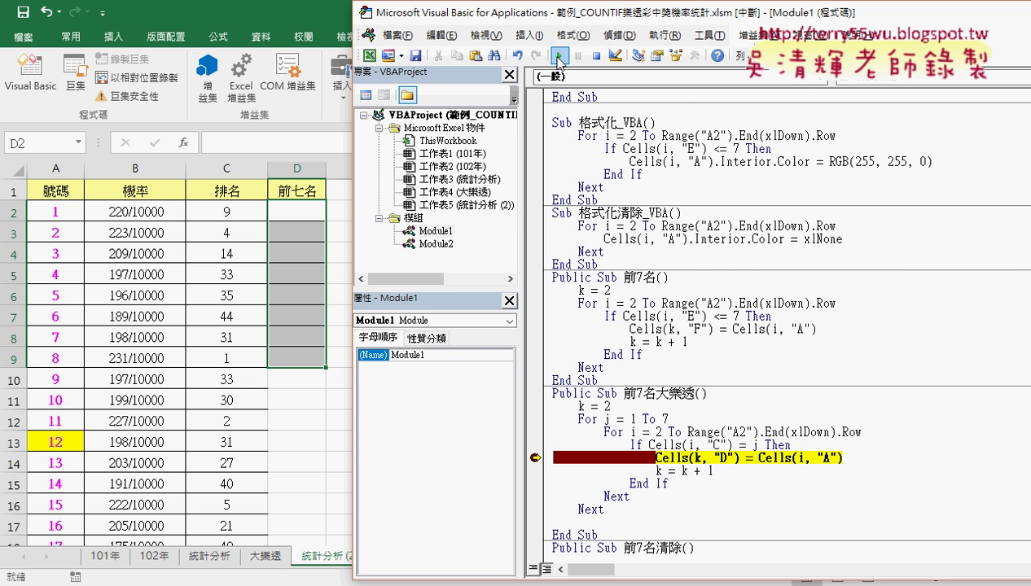
pyautogui.moveTo(775, 461)
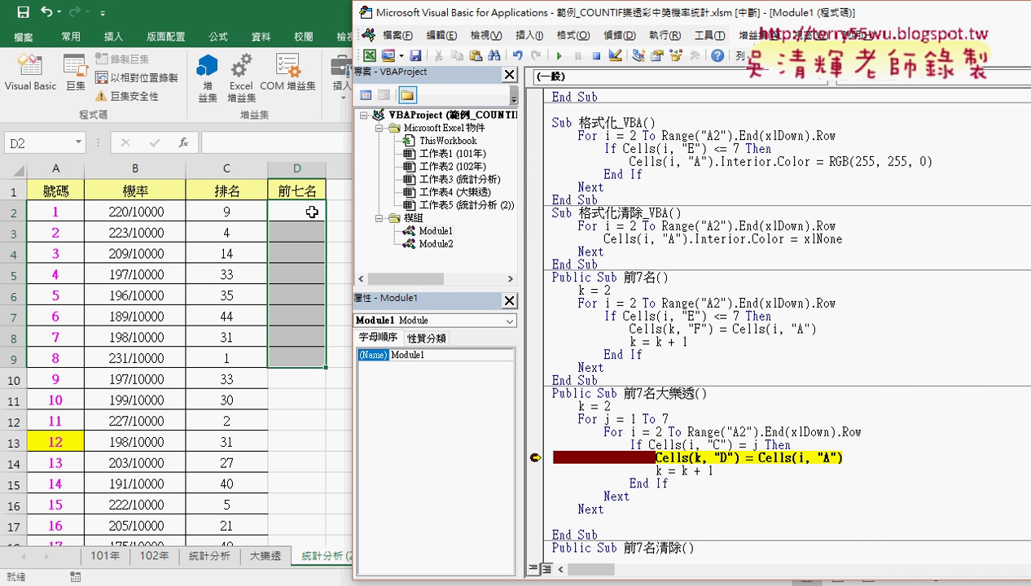
pyautogui.press('F8')
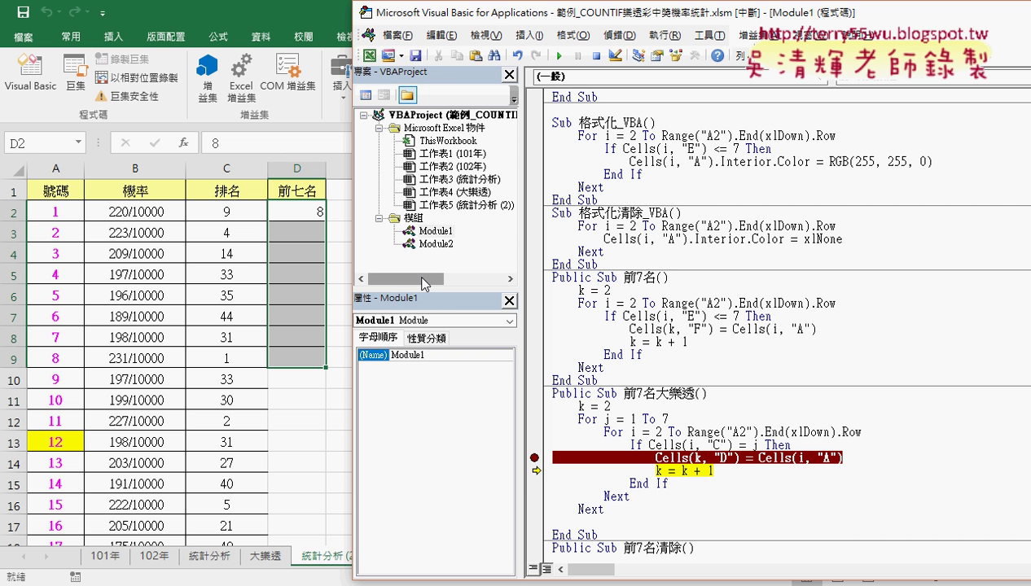
pyautogui.press('F8')
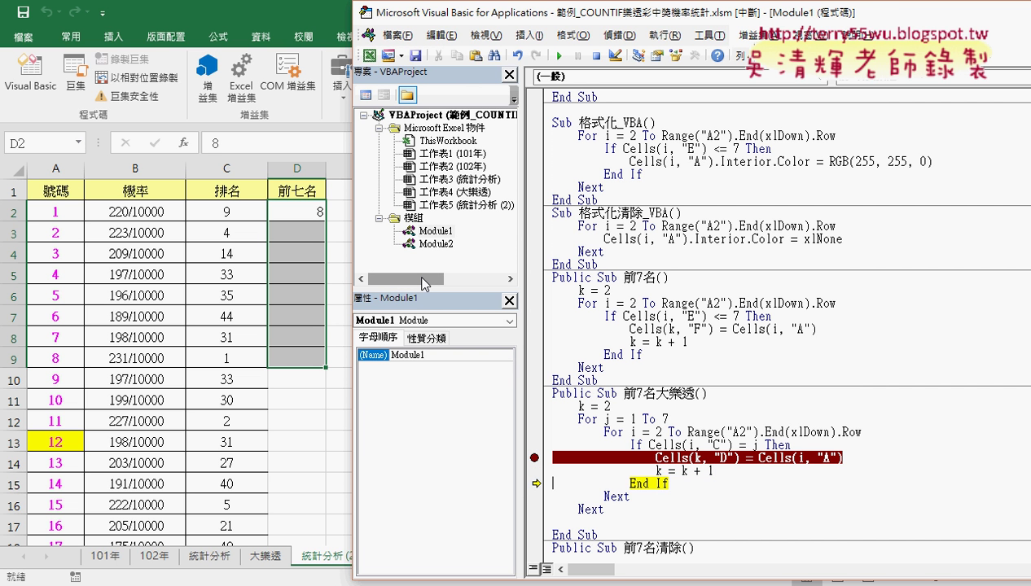
pyautogui.press('F8')
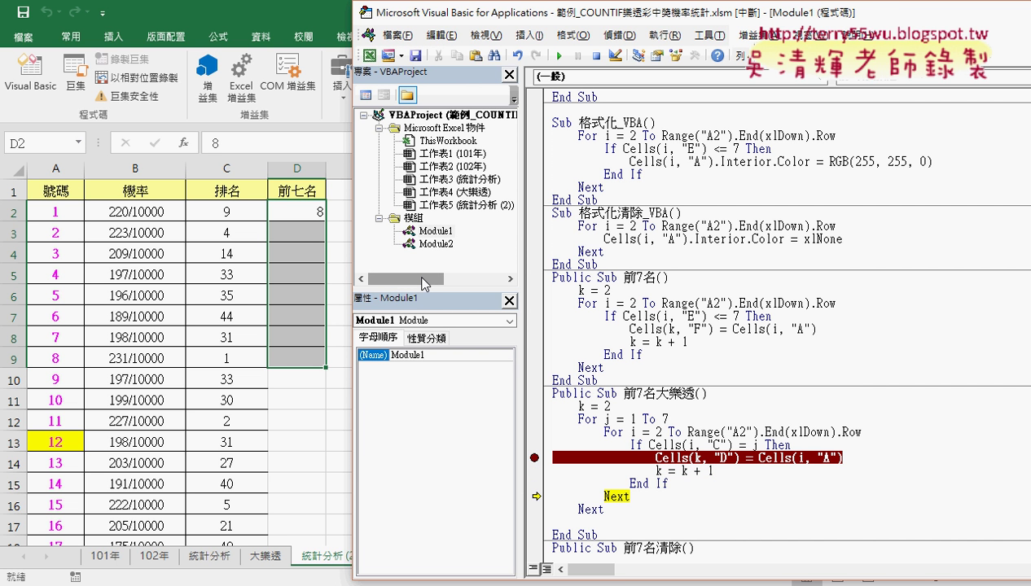
pyautogui.press('F8')
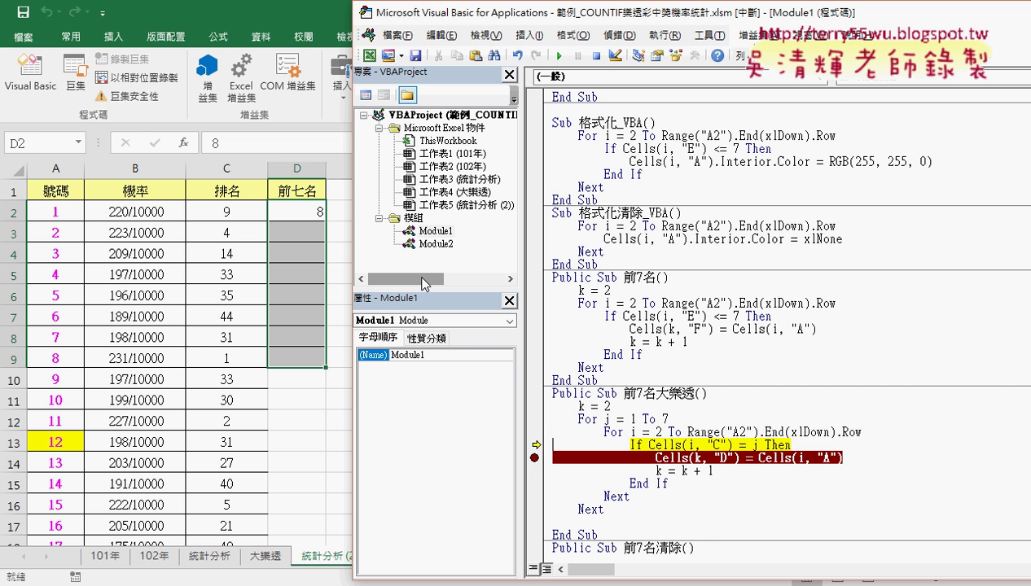
pyautogui.press('F8')
pyautogui.press('F8')
pyautogui.press('F8')
pyautogui.press('F8')
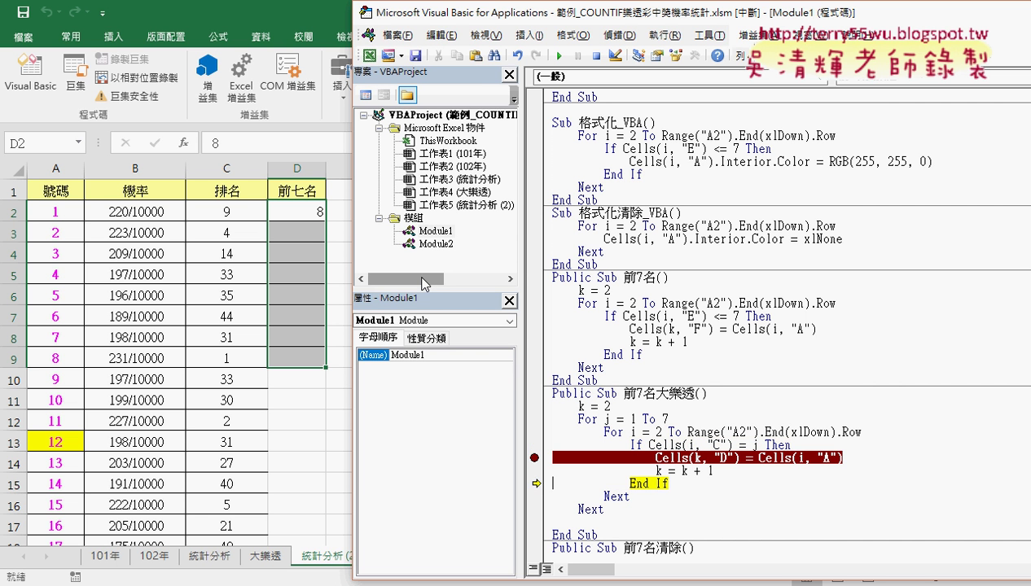
pyautogui.press('F8')
pyautogui.press('F8')
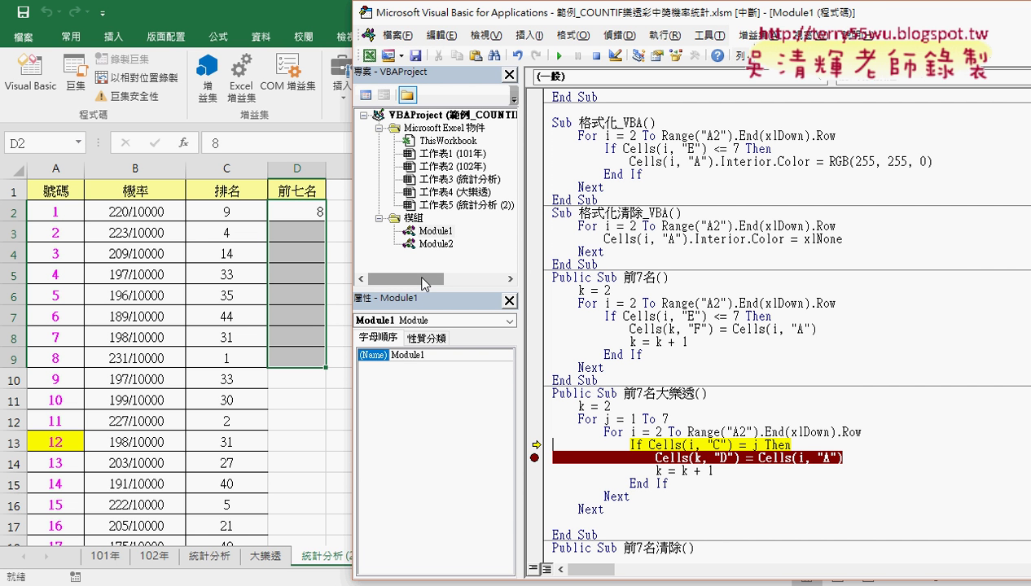
# Add an exit for line after k = k + 1, delete it again, and remove the write-line breakpoint
pyautogui.click(735, 477)
pyautogui.press('Return')
pyautogui.write('e')
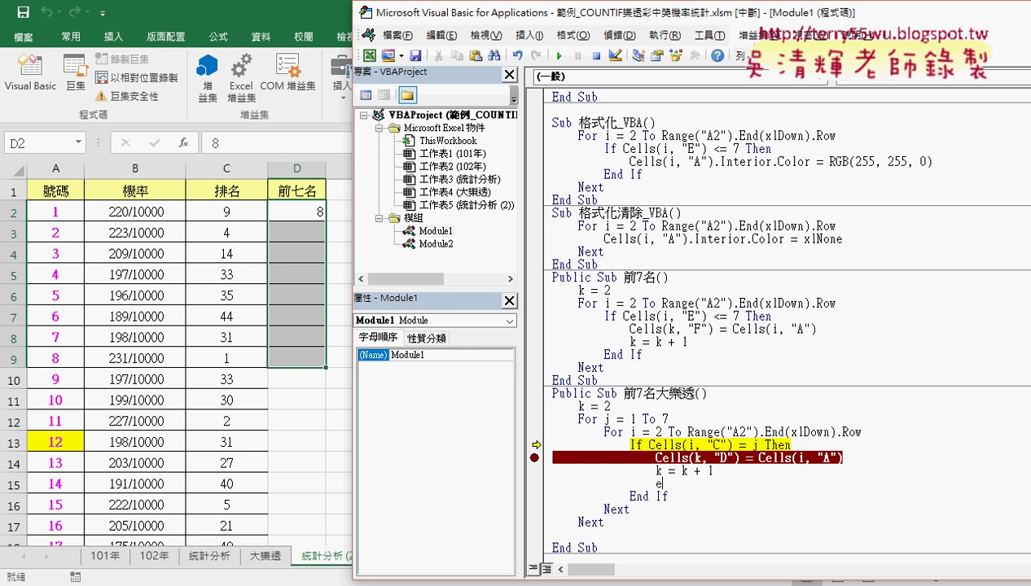
pyautogui.write('xit ')
pyautogui.write('for')
pyautogui.moveTo(708, 484); pyautogui.dragTo(544, 484)
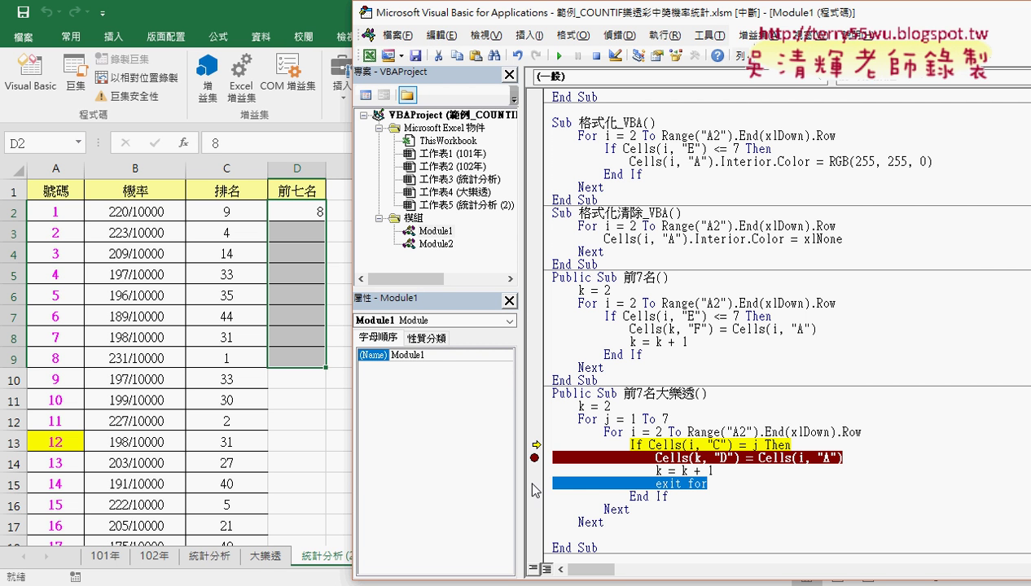
pyautogui.press('Delete')
pyautogui.press('Delete')
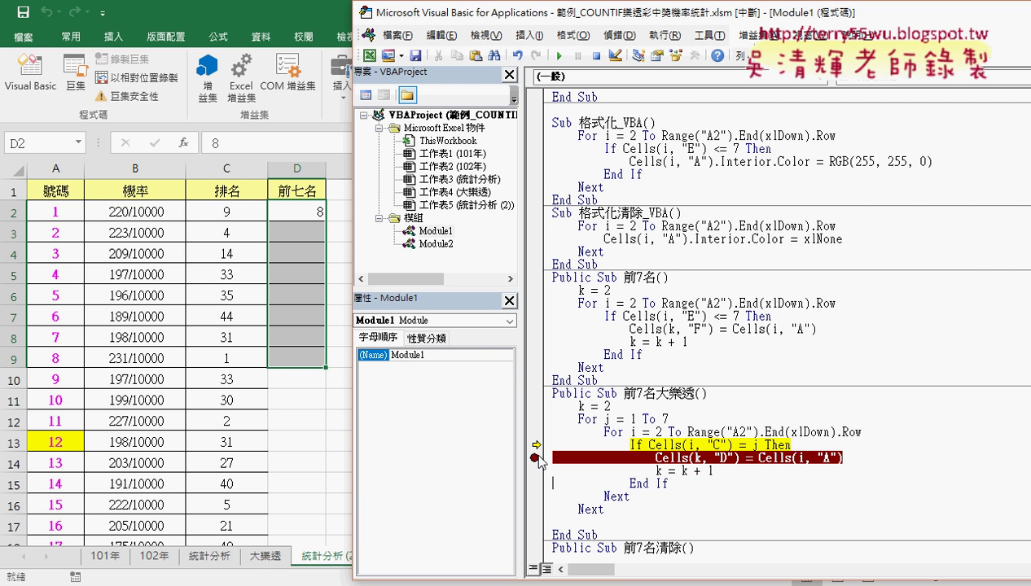
pyautogui.click(538, 457)
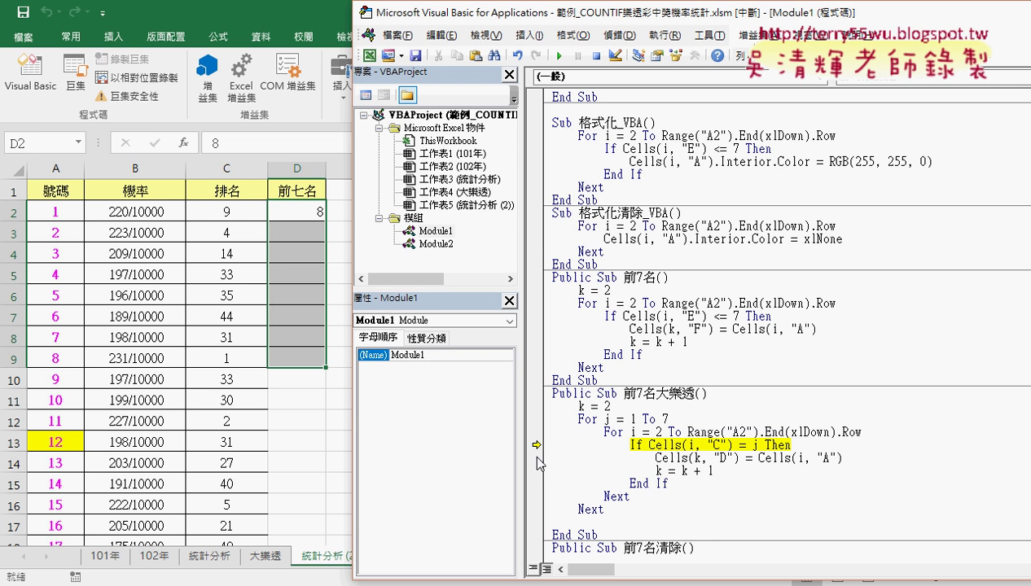
# Let the paused 前7名大樂透 macro finish writing 8, 11, 28, 2, 15, 41, 30, 31 into D2:D9, then return to Excel
pyautogui.click(560, 57)
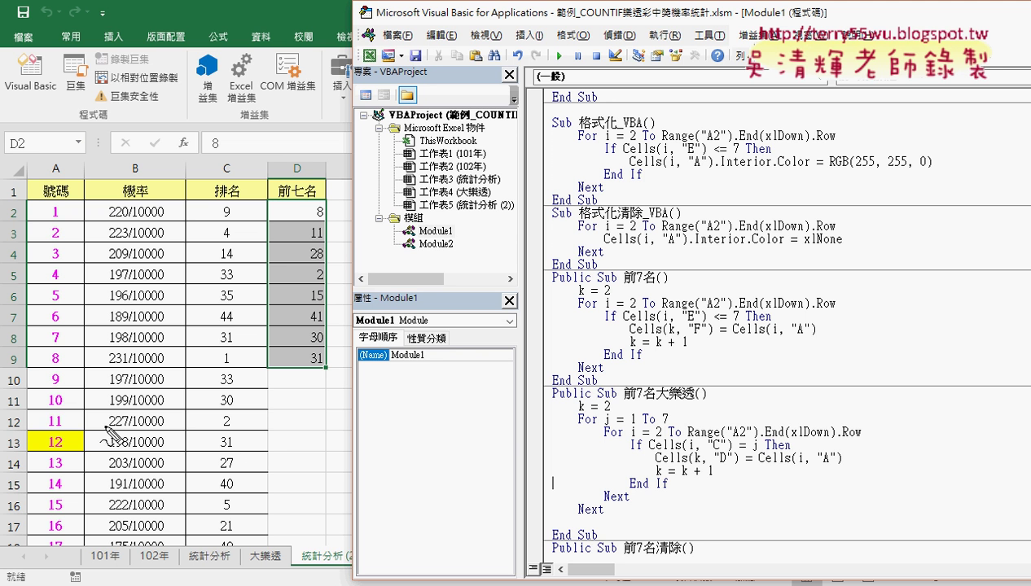
pyautogui.moveTo(48, 417); pyautogui.dragTo(63, 431)
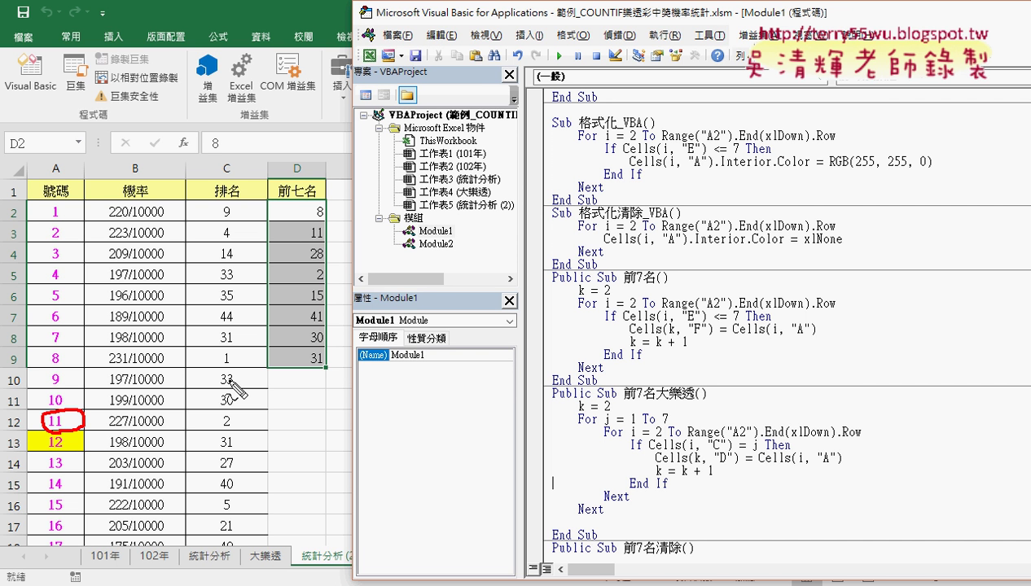
pyautogui.press('Escape')
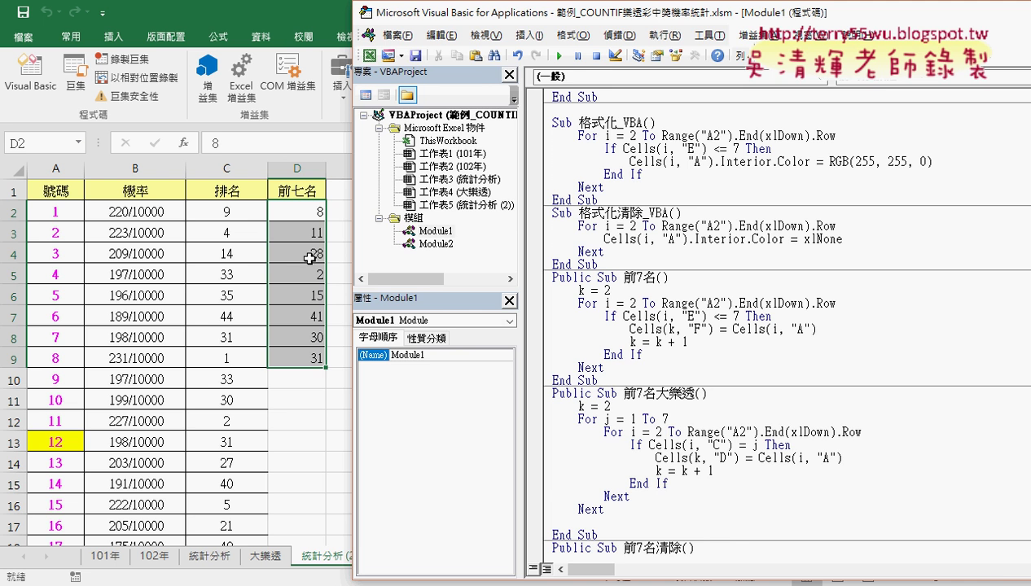
pyautogui.click(227, 233)
pyautogui.scroll(-3, 244, 422)
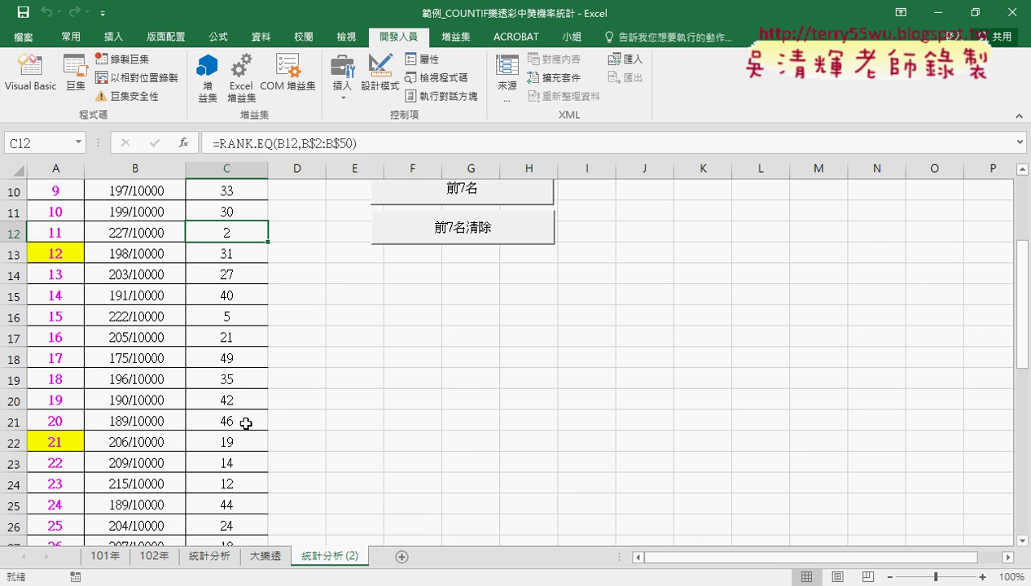
# Check the rank of number 28 in the statistics table
pyautogui.scroll(-2, 245, 424)
pyautogui.click(208, 462)
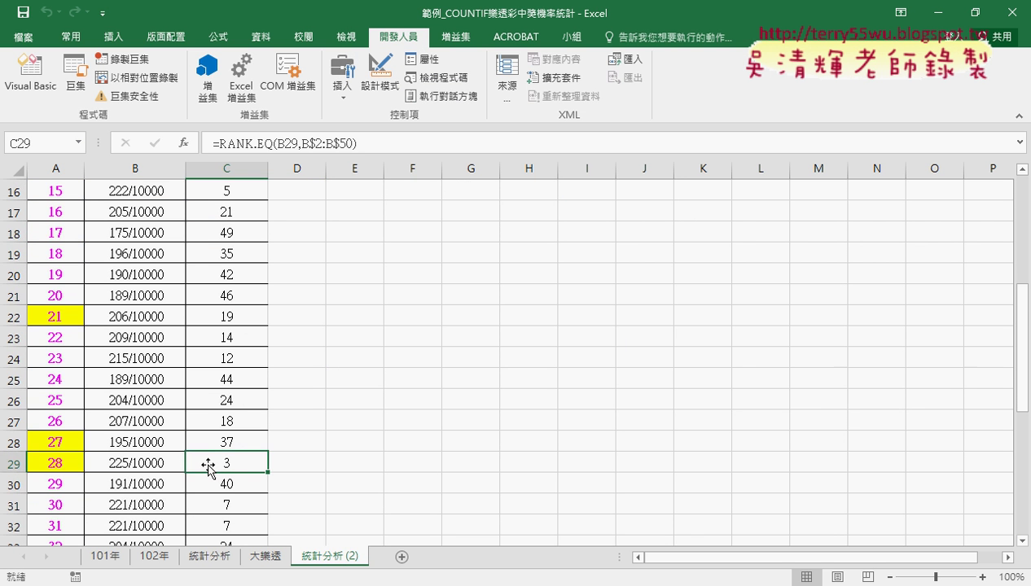
pyautogui.click(65, 464)
pyautogui.scroll(5, 108, 426)
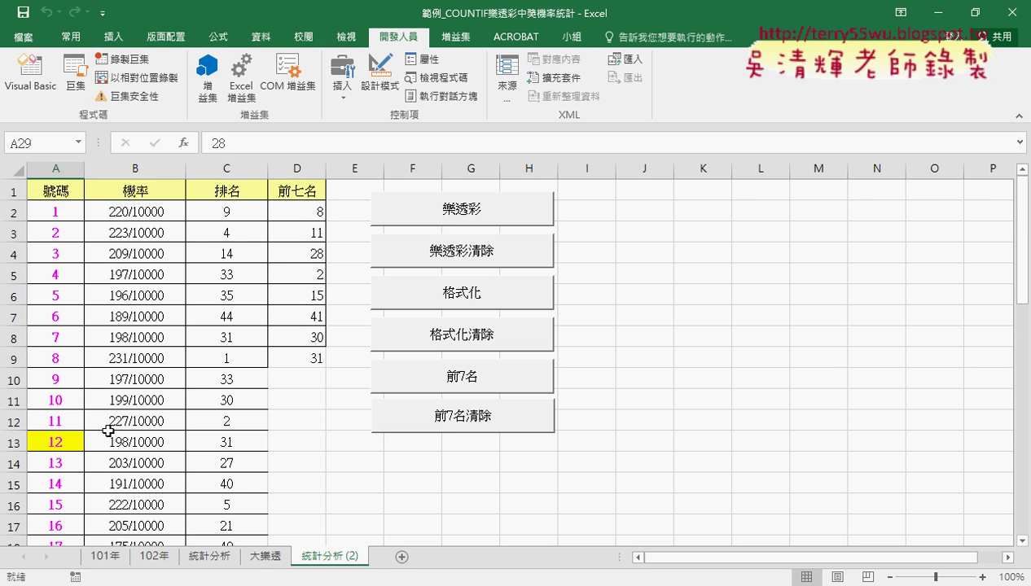
# Verify that D2:D9 read 8, 11, 28, 2, 15, 41, 30, 31, then return to the VBA editor
pyautogui.click(304, 208)
pyautogui.click(305, 232)
pyautogui.click(303, 254)
pyautogui.click(303, 275)
pyautogui.click(304, 295)
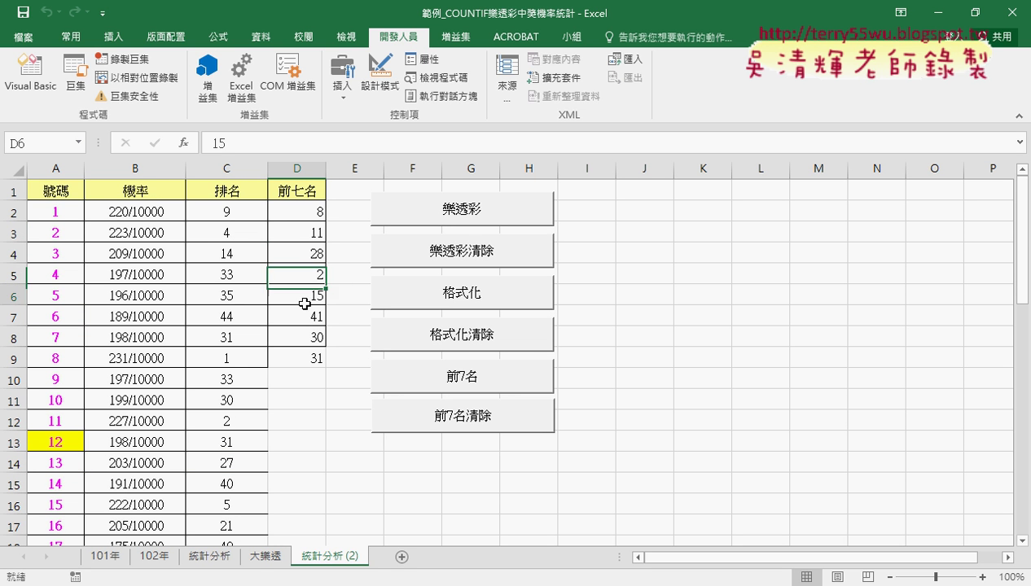
pyautogui.click(308, 317)
pyautogui.click(314, 337)
pyautogui.click(321, 355)
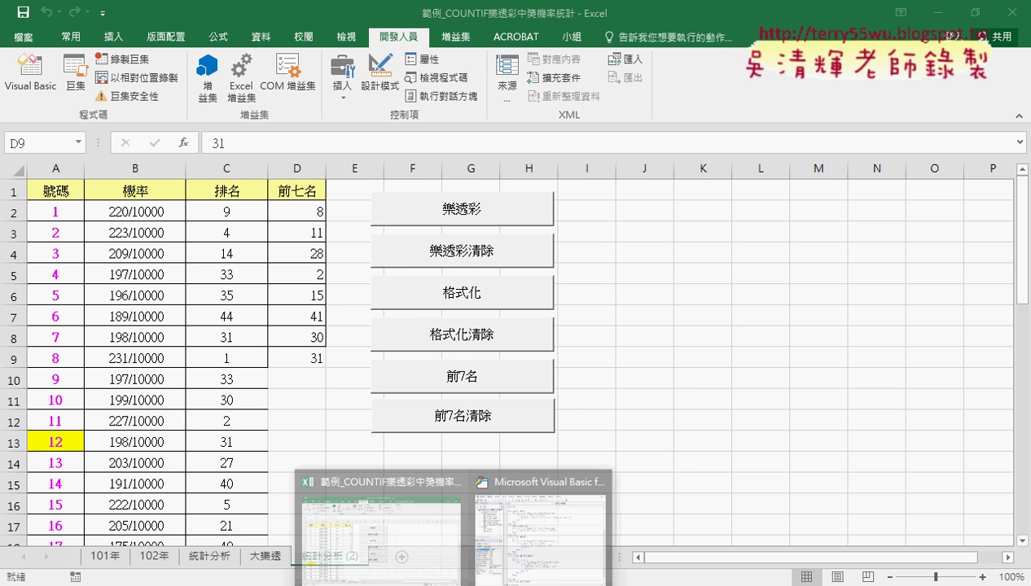
pyautogui.click(556, 523)
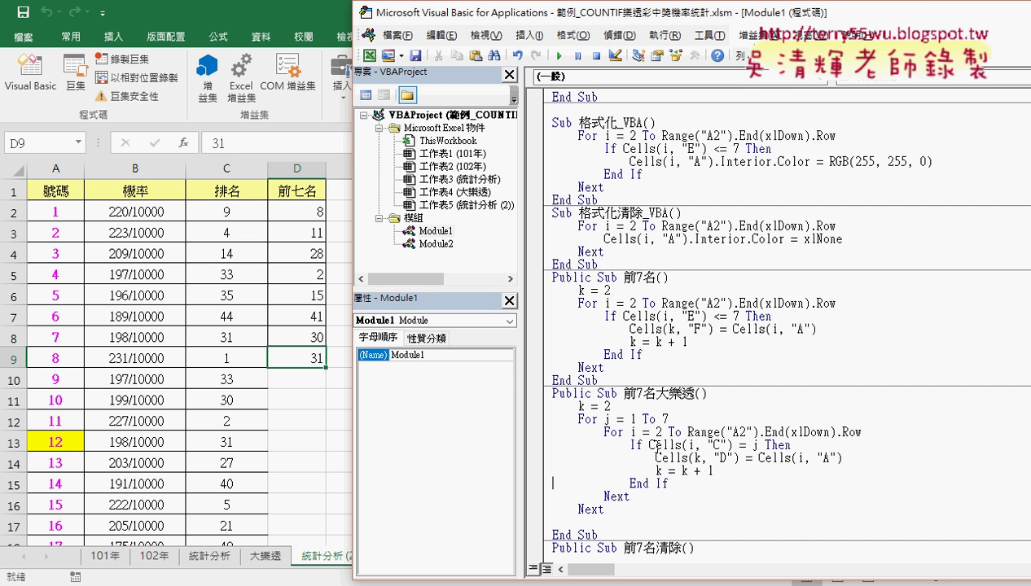
# Remove the blank line before End Sub and clear the 前七名 results in D2:D9
pyautogui.click(623, 512)
pyautogui.press('Delete')
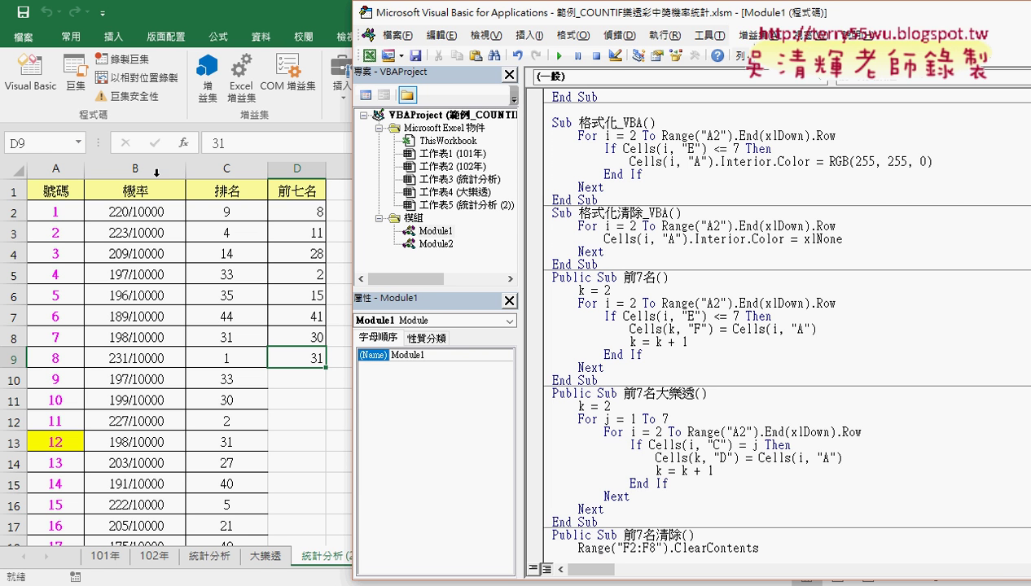
pyautogui.moveTo(295, 210); pyautogui.dragTo(296, 361)
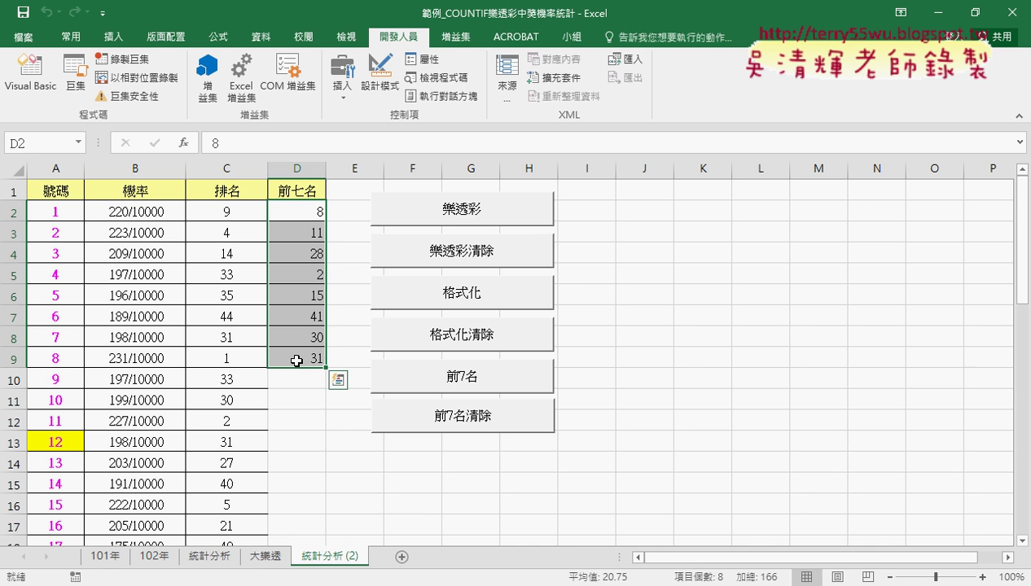
pyautogui.press('Delete')
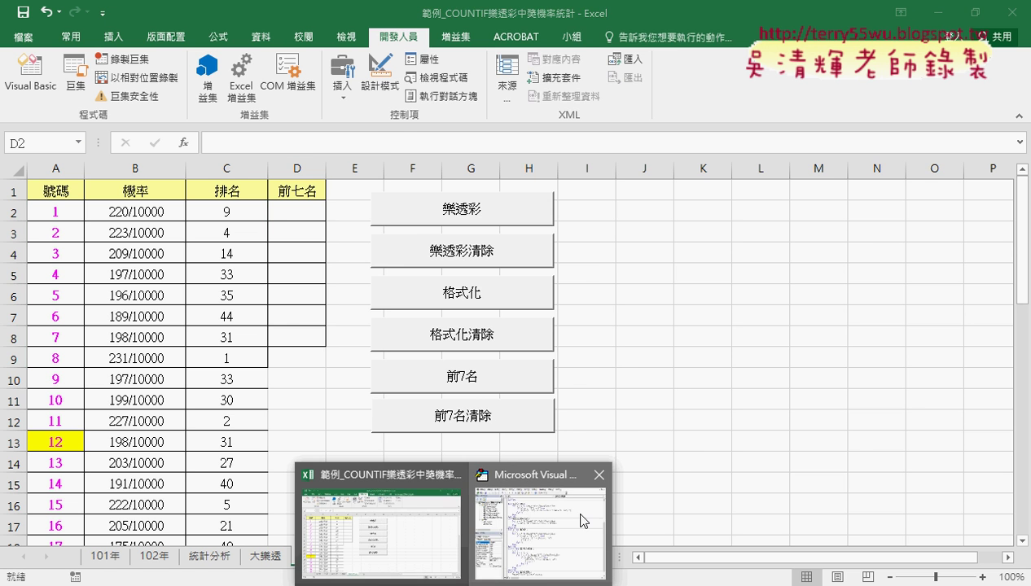
# Rerun the 前7名大樂透 macro to refill the 前七名 column, then view the 大樂透 sheet
pyautogui.click(583, 522)
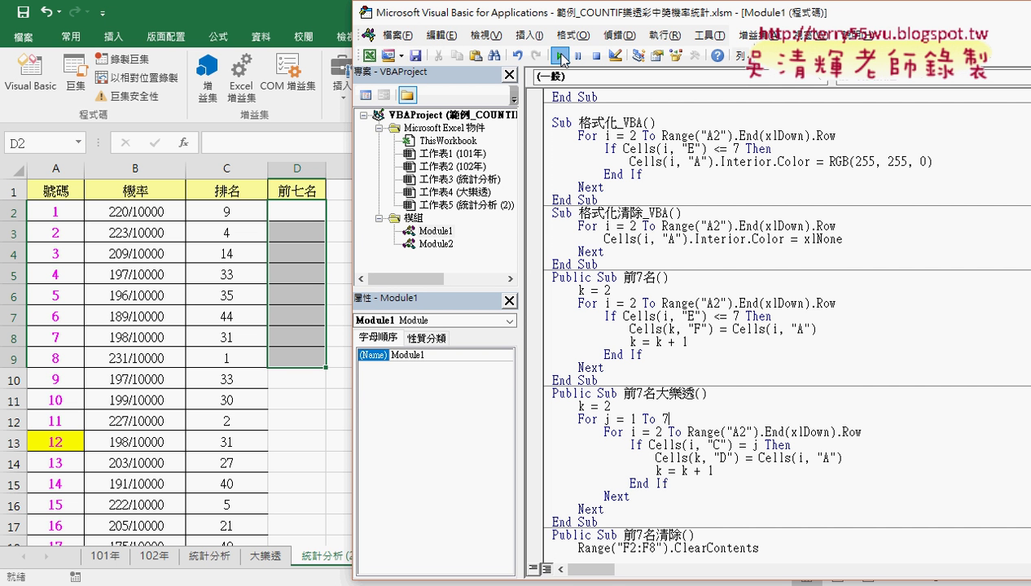
pyautogui.click(559, 55)
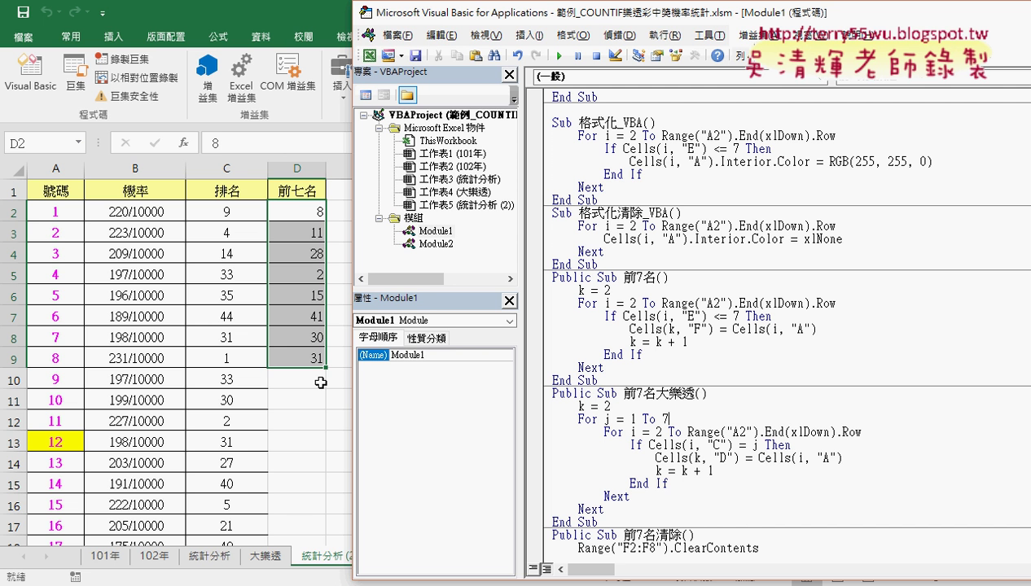
pyautogui.click(267, 562)
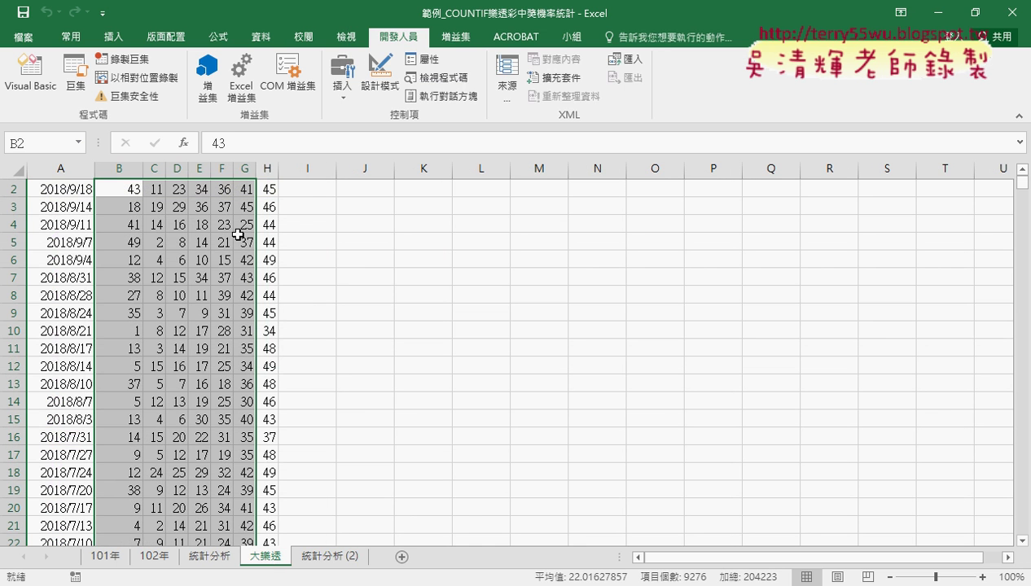
# Select the draw data B2:H1562 on the 大樂透 sheet
pyautogui.click(119, 210)
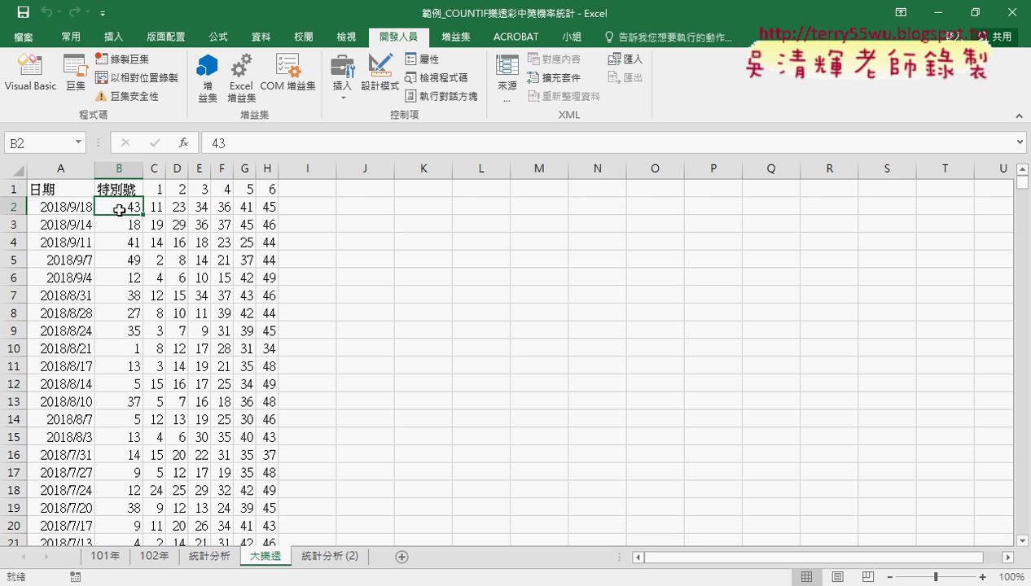
pyautogui.hotkey('ctrl', 'shift', 'Right')
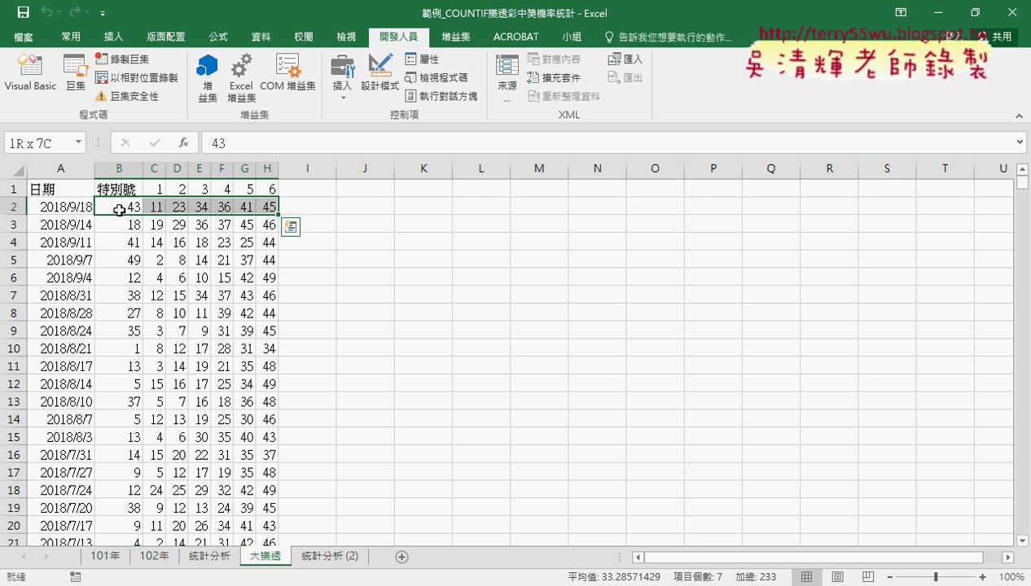
pyautogui.hotkey('ctrl', 'shift', 'Down')
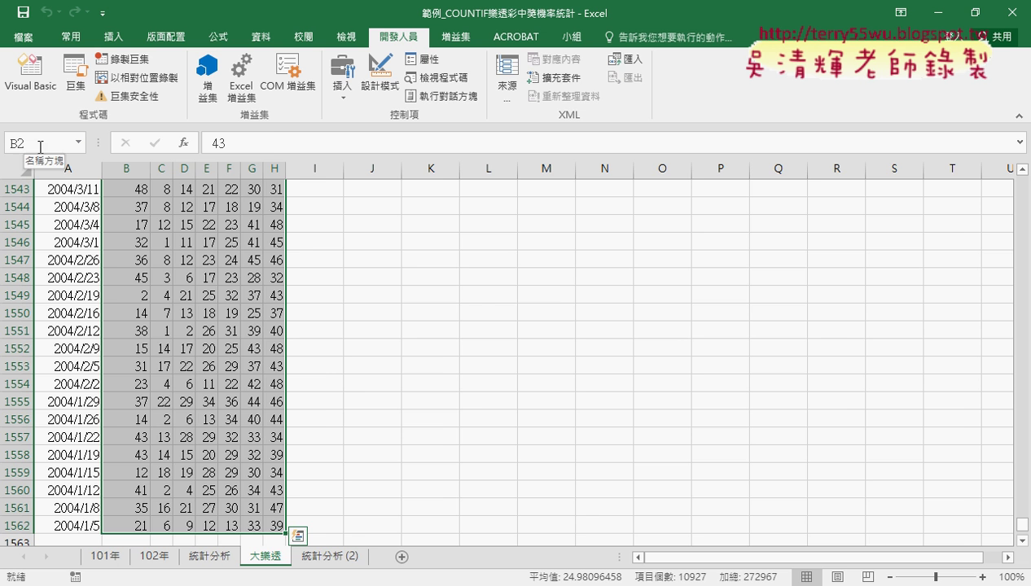
# On the 統計分析 (2) sheet, inspect the probability formula in B2 and the rank formula in C2
pyautogui.click(326, 556)
pyautogui.click(131, 213)
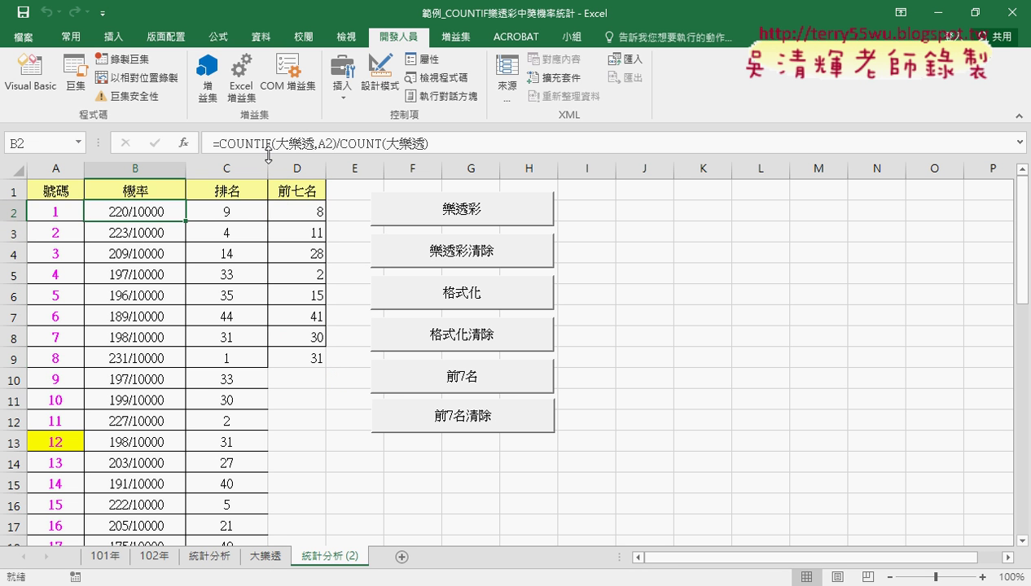
pyautogui.click(235, 209)
# Select D2:D9 to see its sum and check each 前七名 value: 8, 11, 28, 2, 15, 41, 30, 31
pyautogui.moveTo(301, 210); pyautogui.dragTo(315, 357)
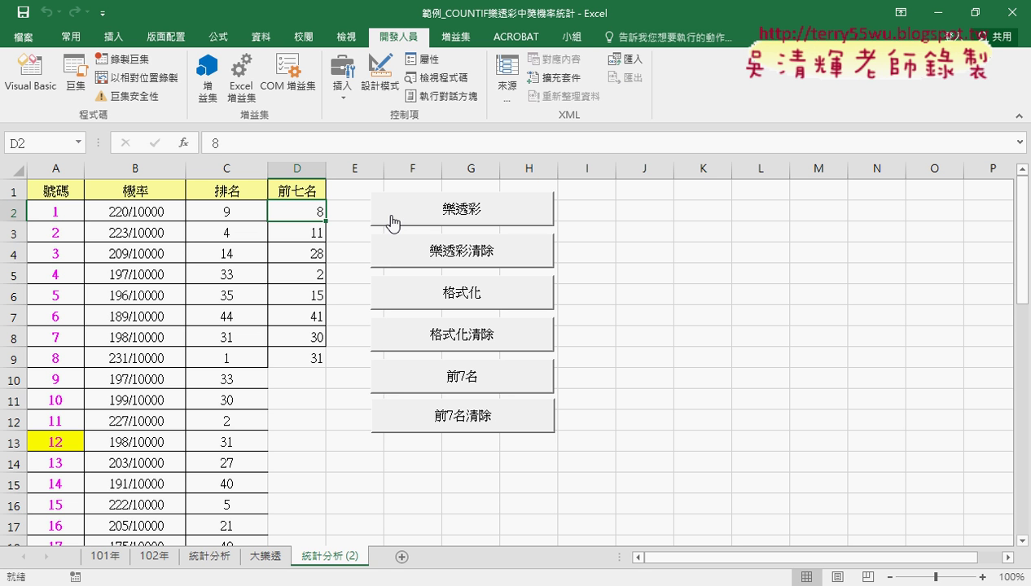
pyautogui.click(313, 237)
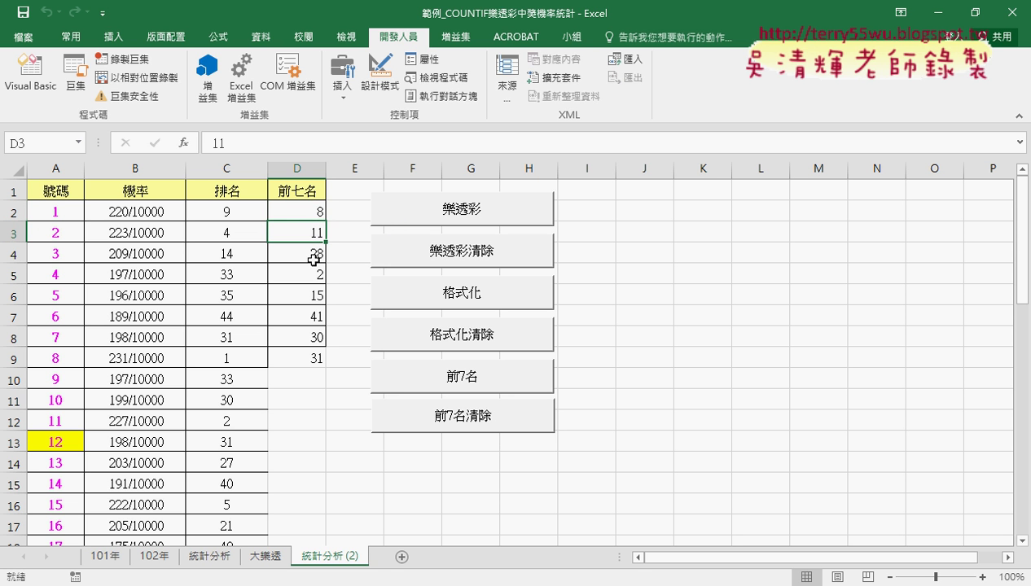
pyautogui.click(314, 260)
pyautogui.click(313, 275)
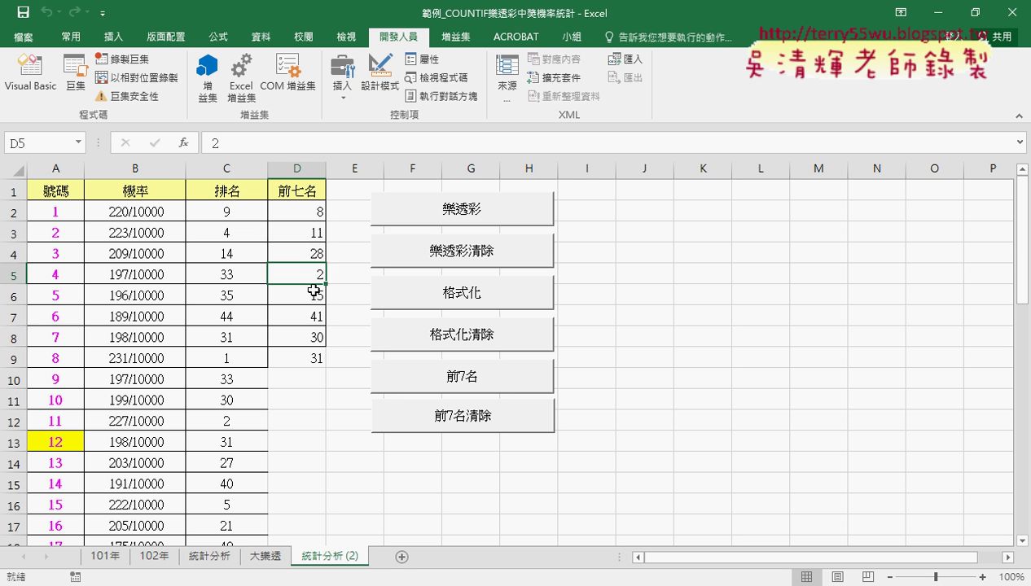
pyautogui.click(314, 293)
pyautogui.click(313, 318)
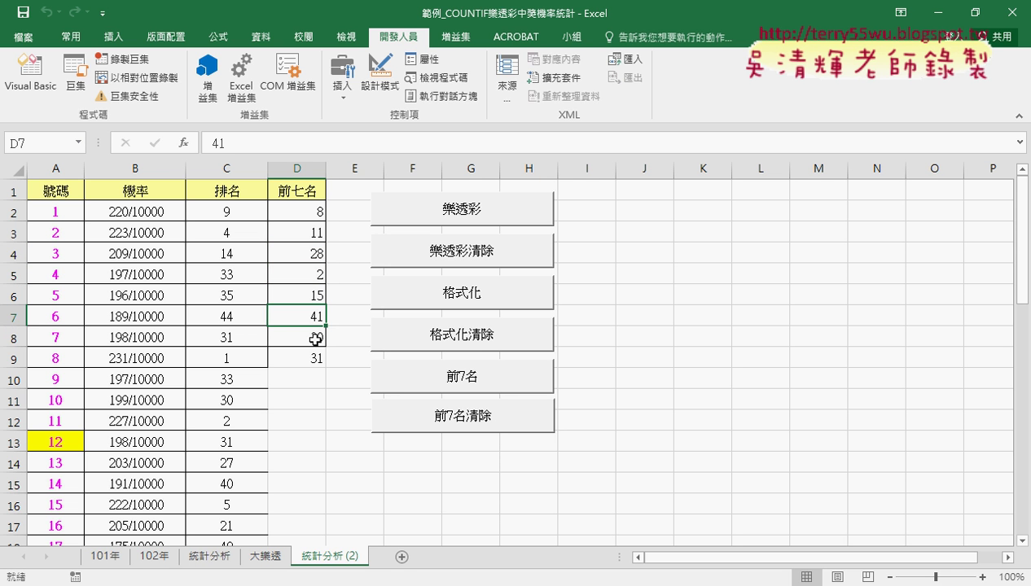
pyautogui.click(315, 340)
pyautogui.click(316, 360)
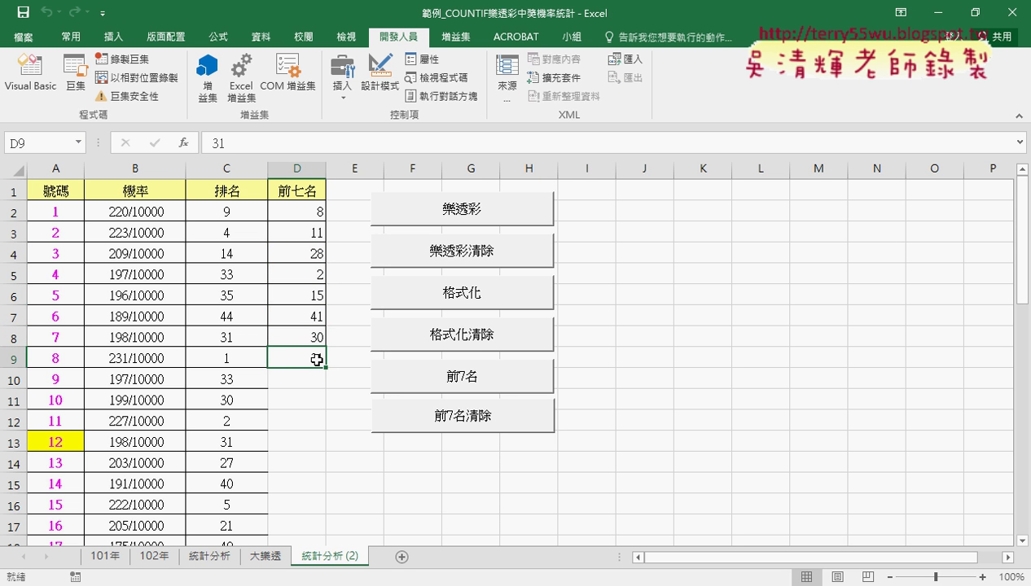